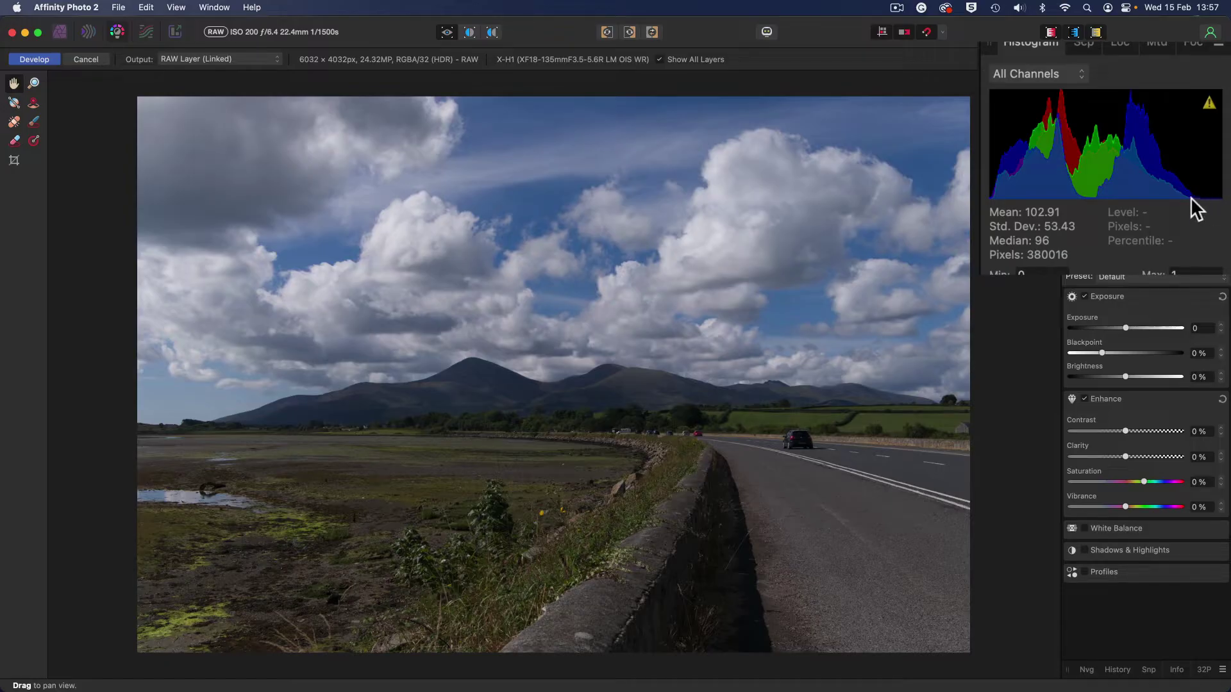
Step: Raise the photo's overall exposure to 0.654
{"action": "mouse_move", "coordinate": [1186, 196]}
{"action": "left_click_drag", "start_coordinate": [1127, 325], "coordinate": [1132, 327]}
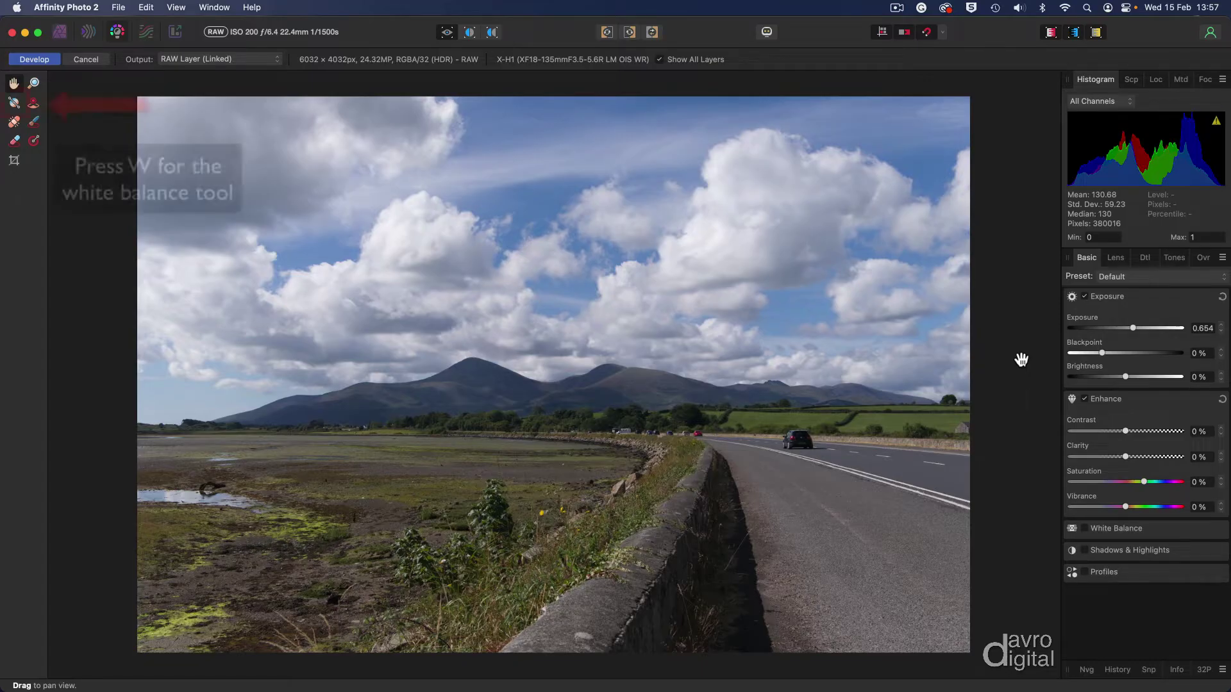
Step: Turn on white balance, sample the pale building beside the road until the temperature is 4959, and set the tint to 7%
{"action": "key", "text": "w"}
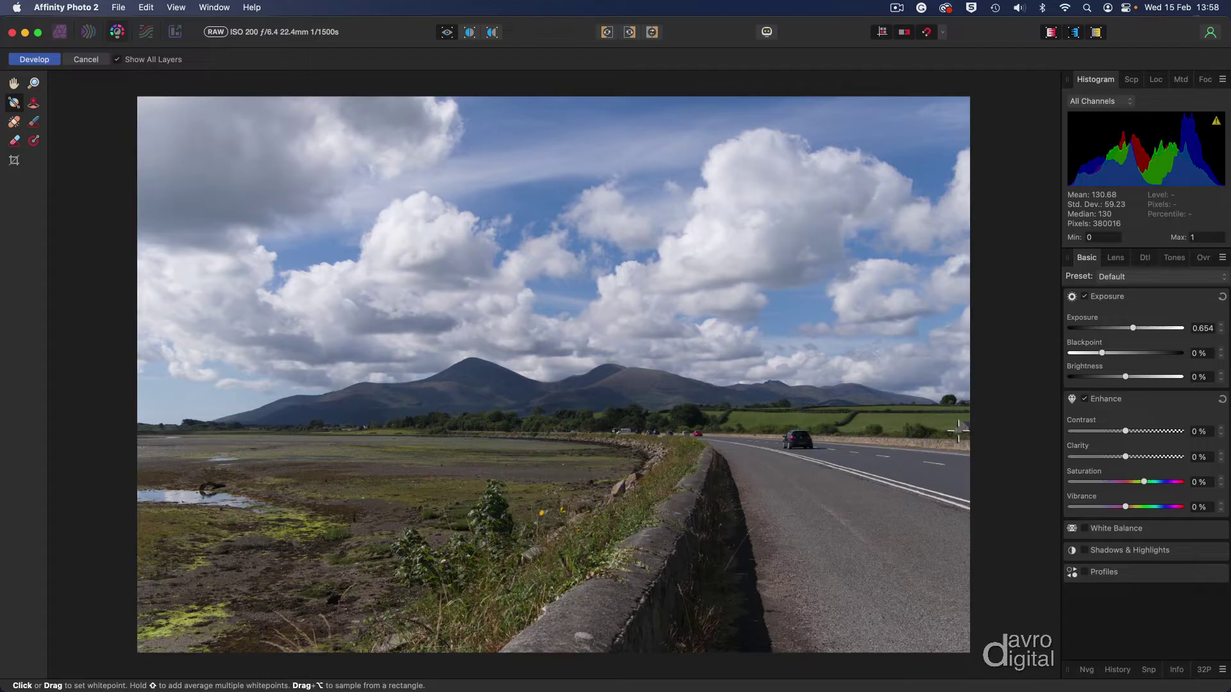
{"action": "left_click", "coordinate": [1084, 528]}
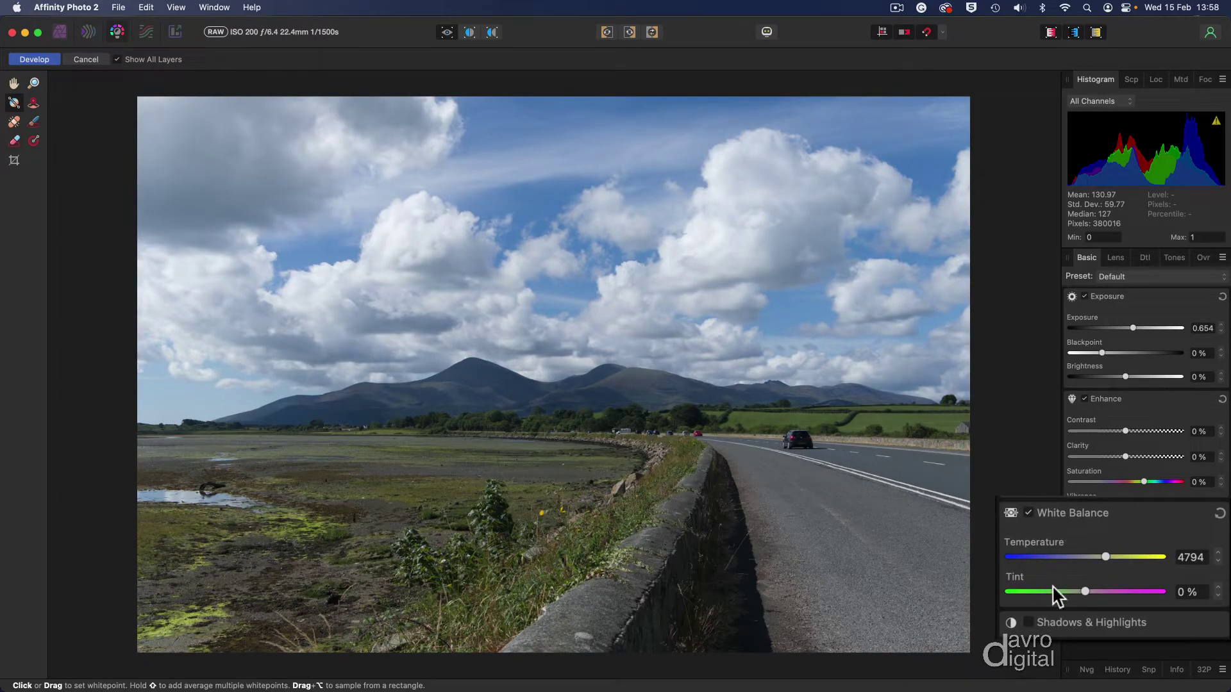
{"action": "left_click", "coordinate": [960, 429]}
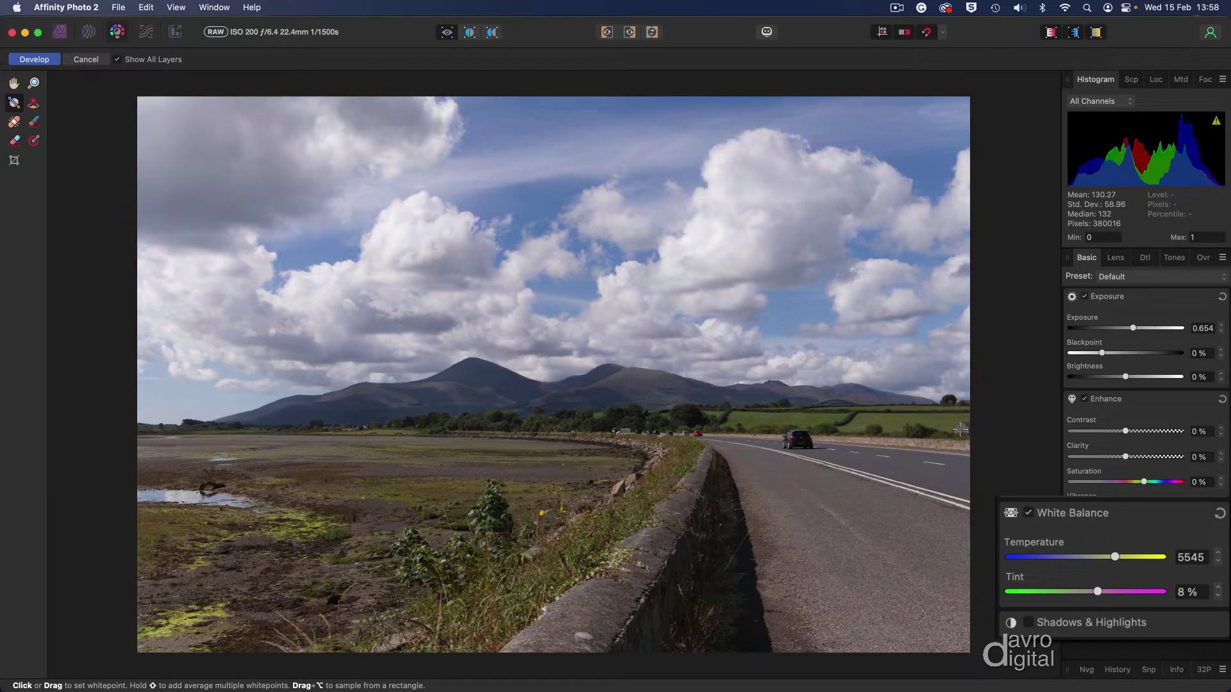
{"action": "left_click", "coordinate": [960, 429]}
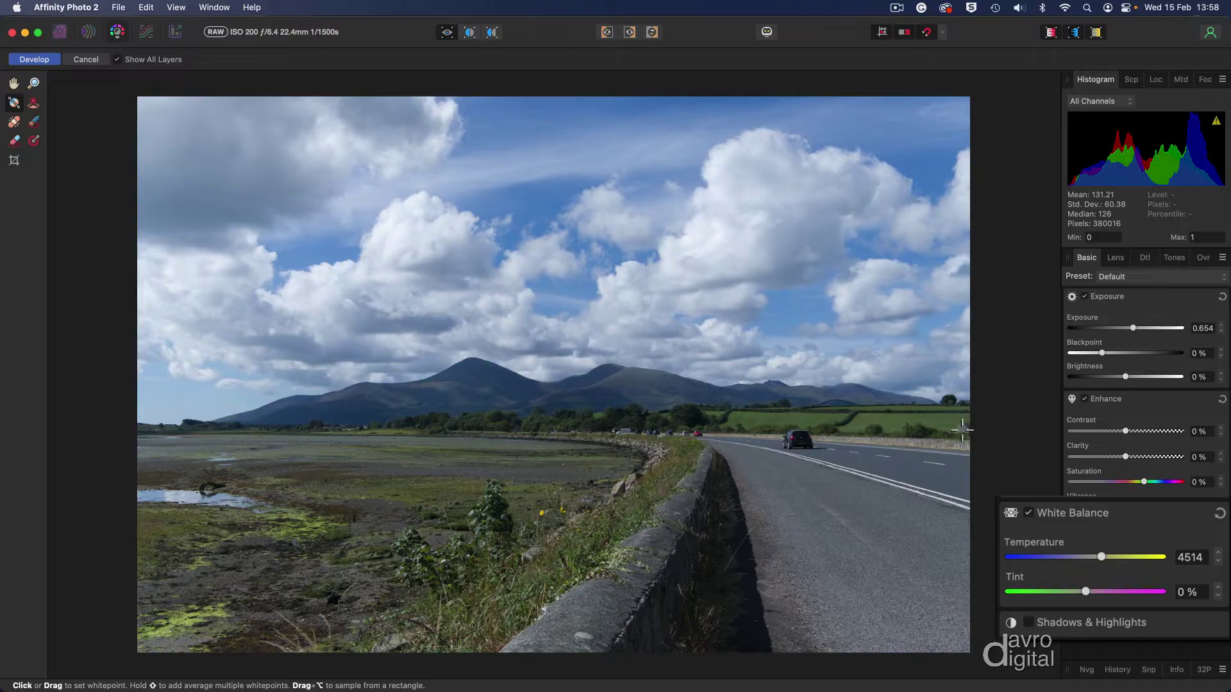
{"action": "left_click", "coordinate": [962, 430]}
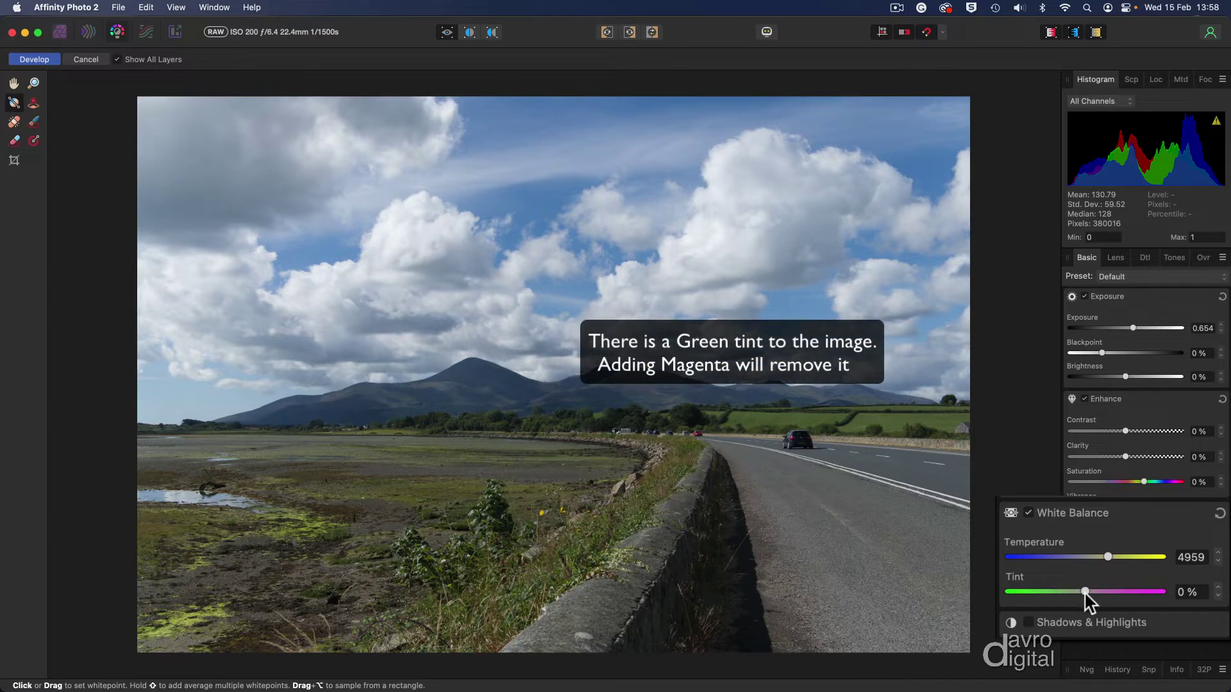
{"action": "left_click_drag", "start_coordinate": [1086, 590], "coordinate": [1096, 593]}
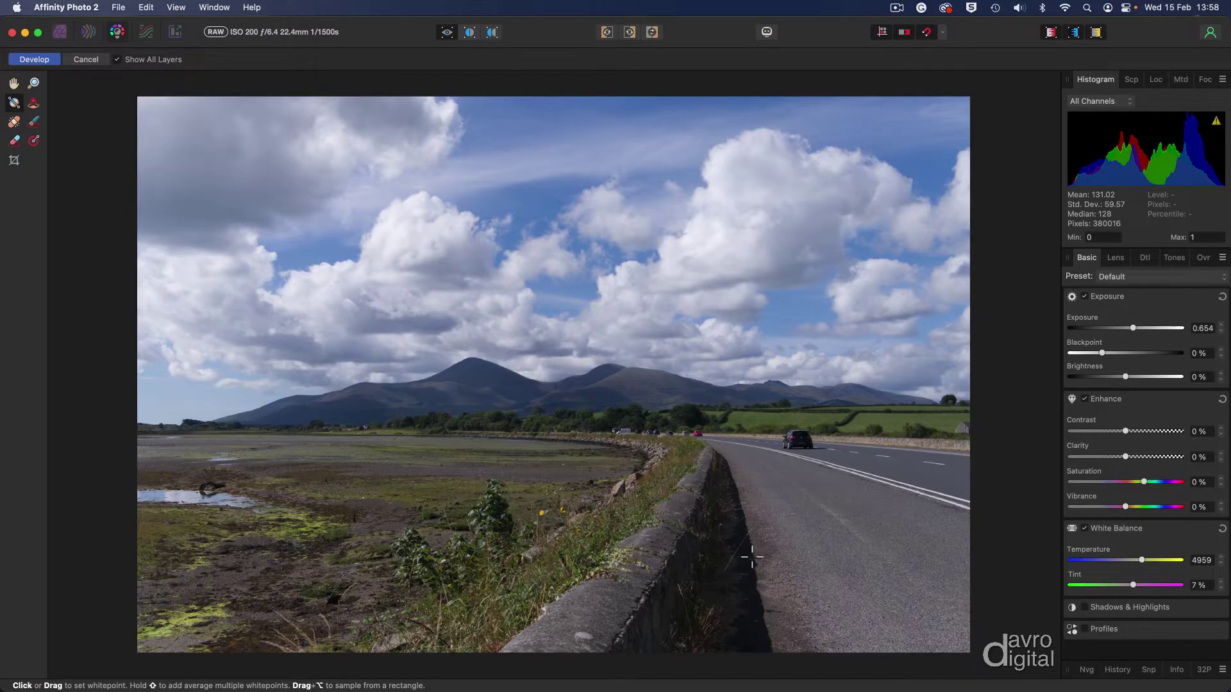
Step: Crop the photo's right side and lower foreground to about 5931 × 3357 px and apply the crop
{"action": "key", "text": "c"}
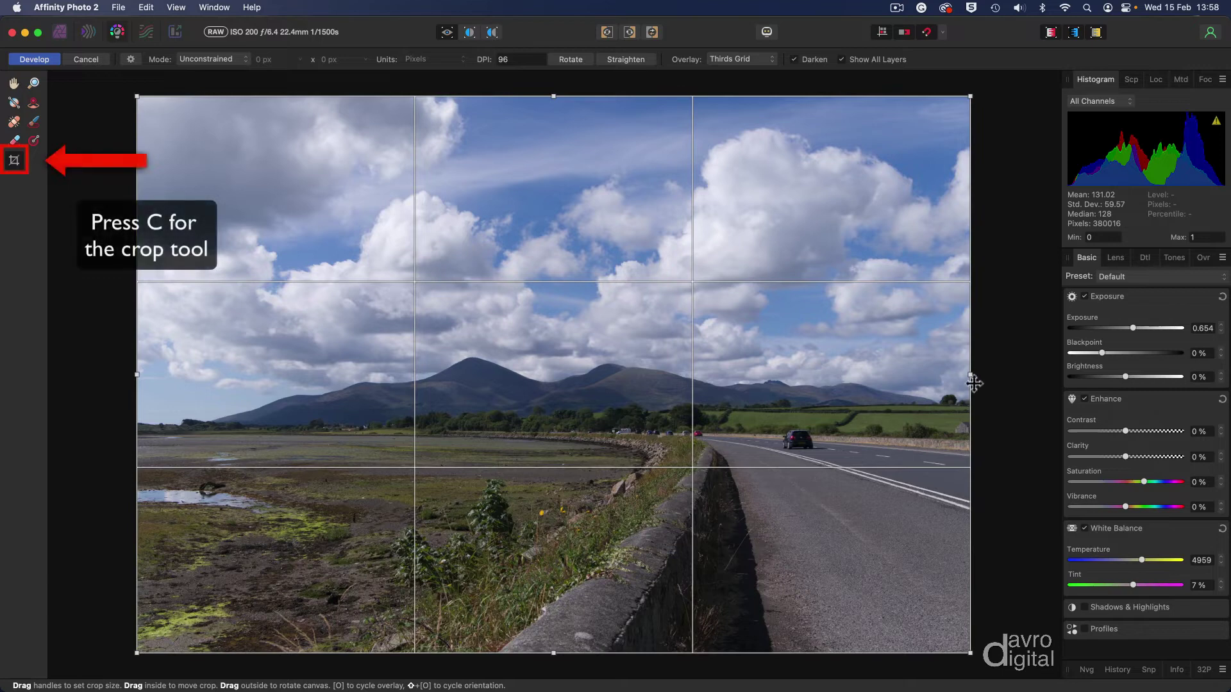
{"action": "left_click_drag", "start_coordinate": [971, 374], "coordinate": [957, 376]}
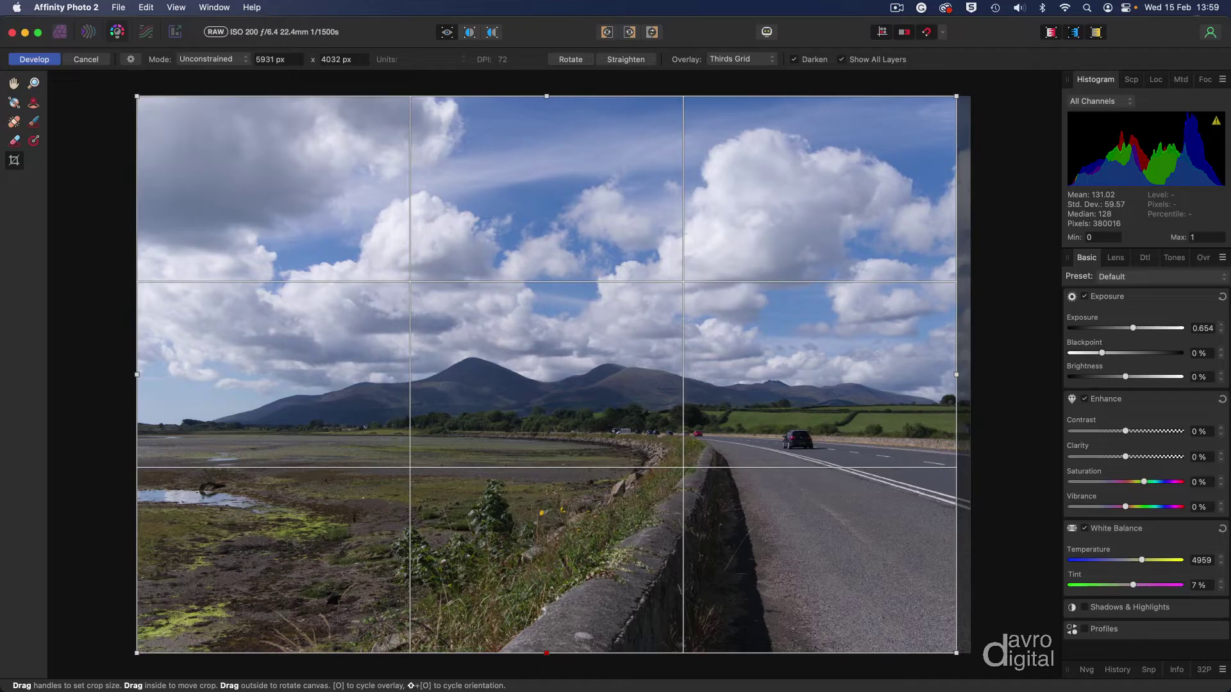
{"action": "left_click_drag", "start_coordinate": [545, 653], "coordinate": [561, 560]}
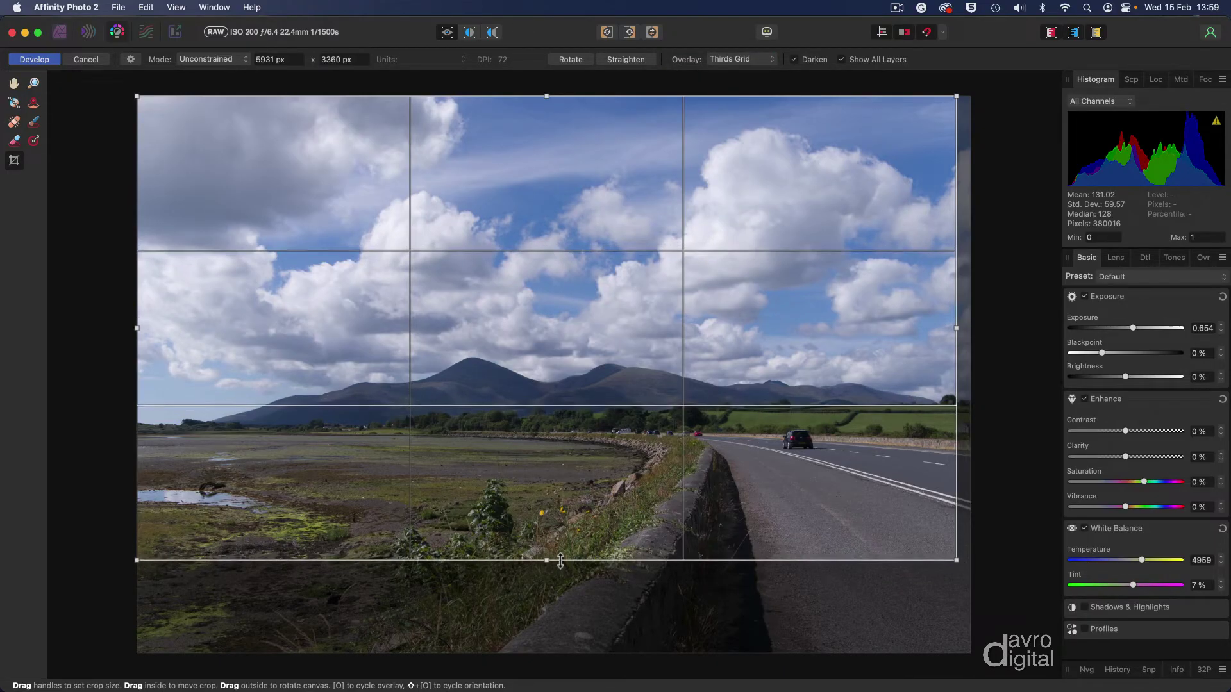
{"action": "left_click", "coordinate": [565, 551]}
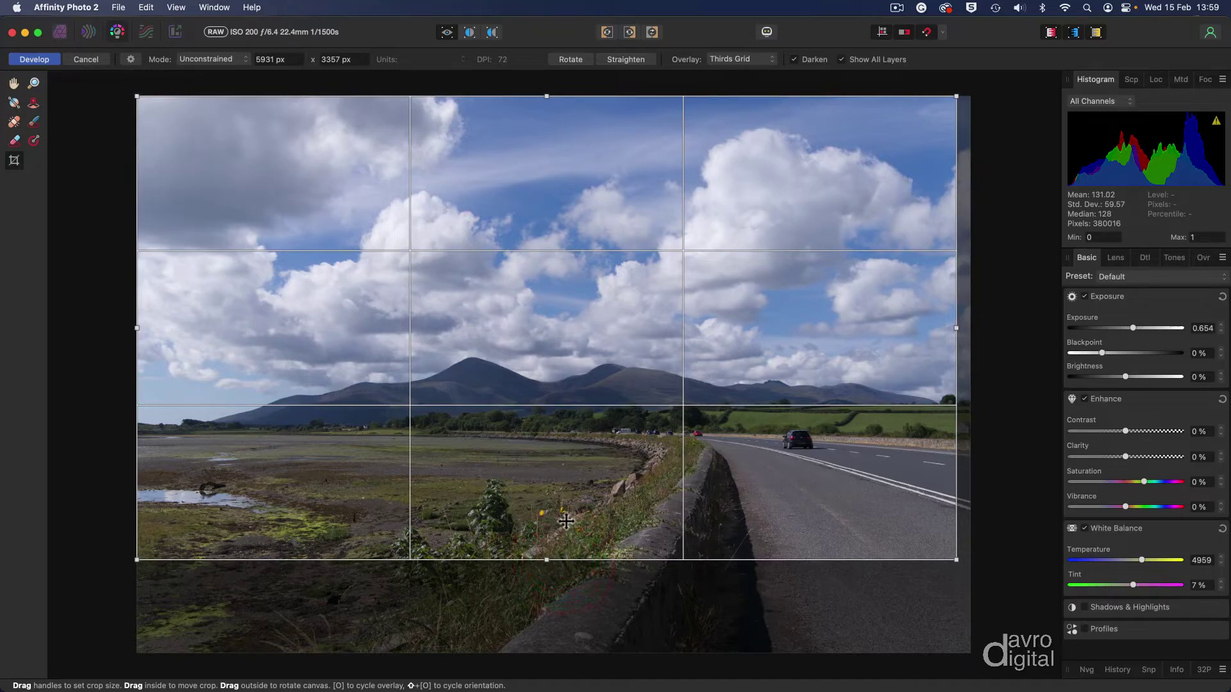
{"action": "double_click", "coordinate": [566, 521]}
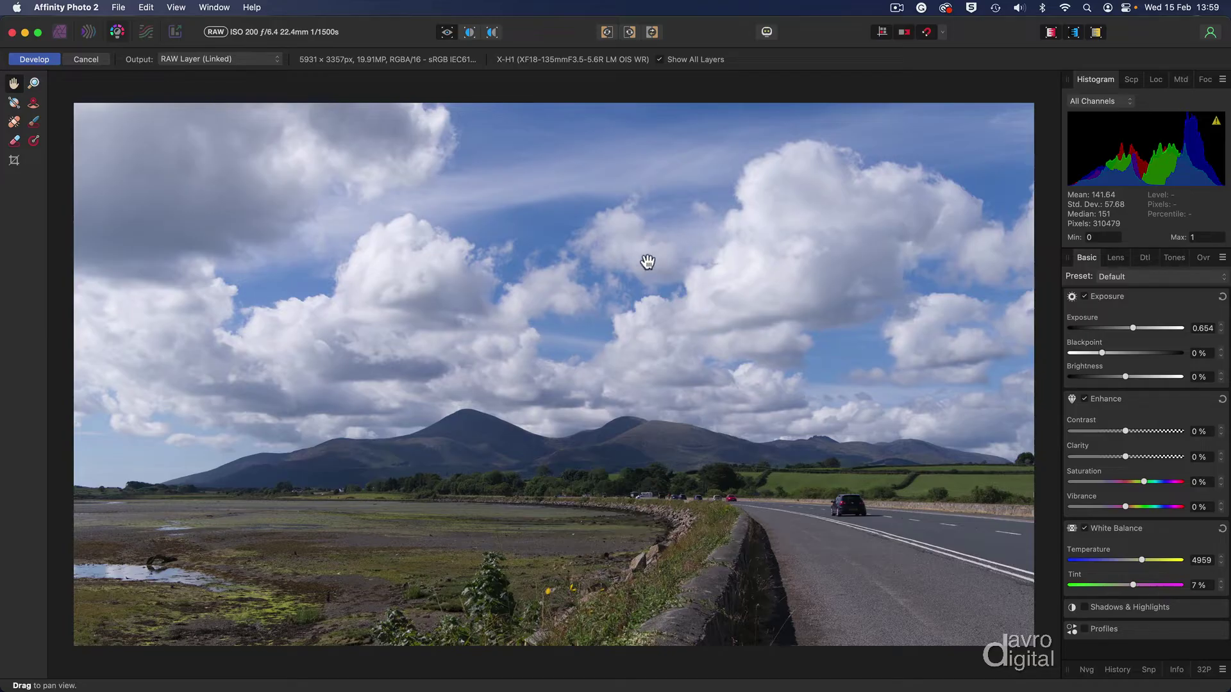
Step: Add a linear gradient overlay over the sky, running from the photo's upper edge down to just below the treeline
{"action": "left_click", "coordinate": [1203, 258]}
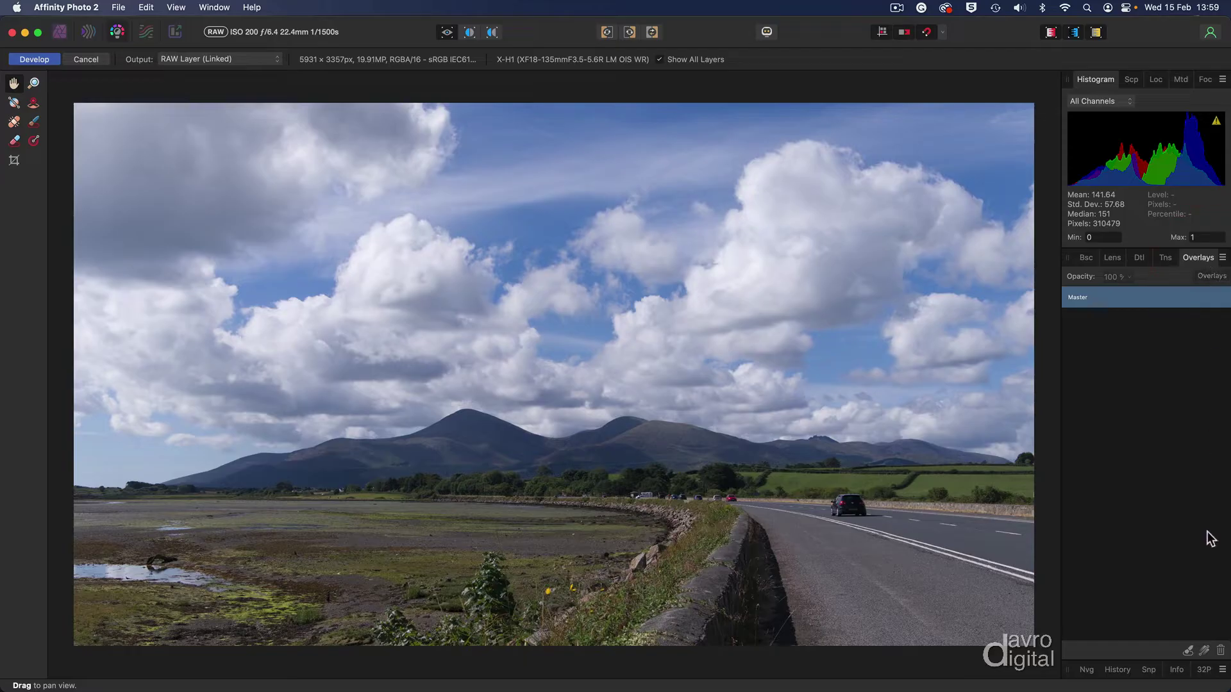
{"action": "left_click", "coordinate": [1204, 650]}
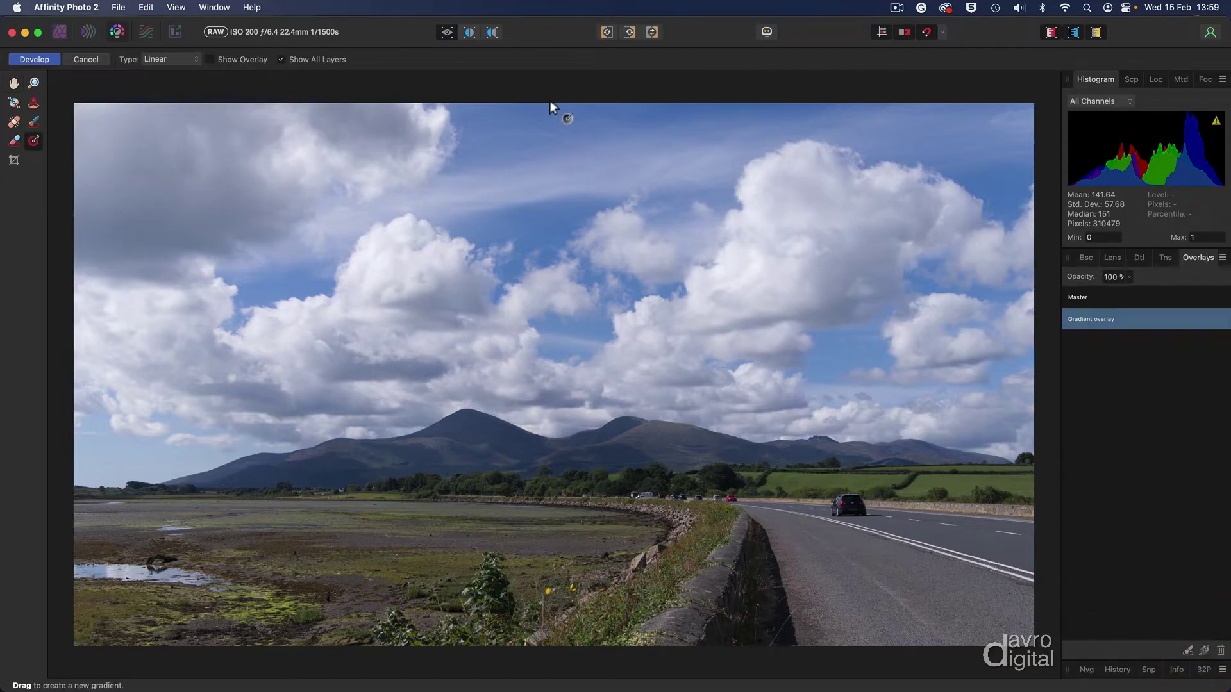
{"action": "left_click_drag", "start_coordinate": [549, 101], "coordinate": [544, 496]}
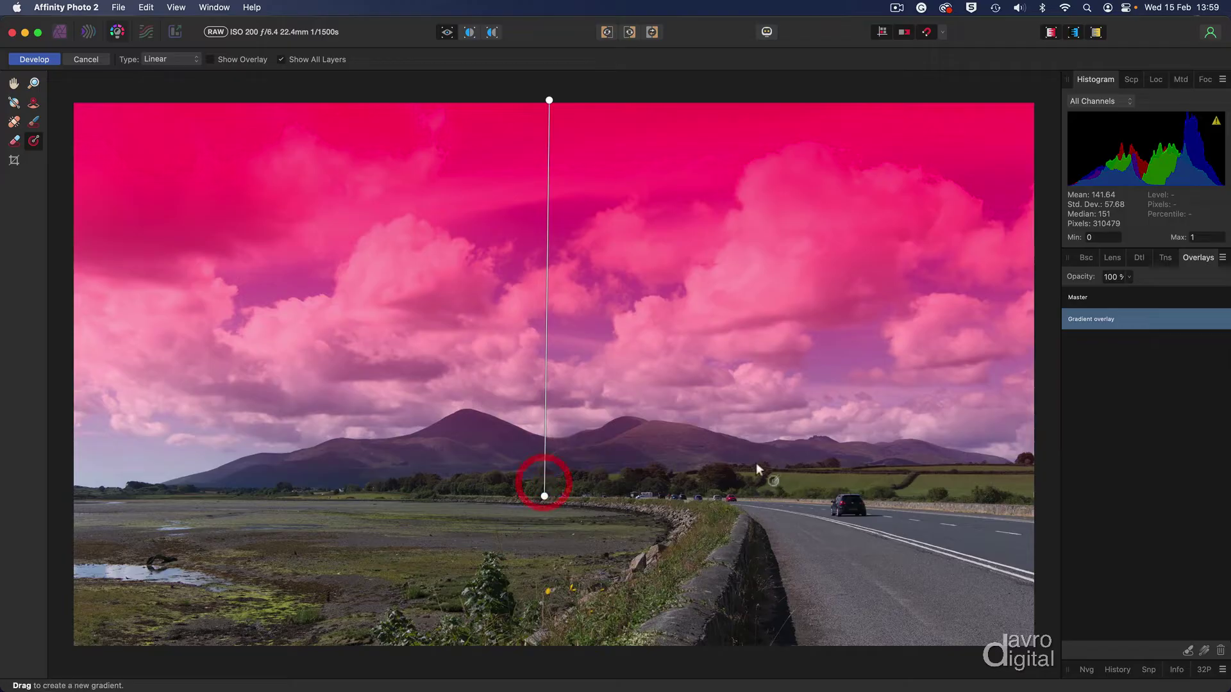
Step: Darken the sky gradient overlay with an exposure of about -1.166 and set its contrast to 10%
{"action": "left_click", "coordinate": [1087, 257]}
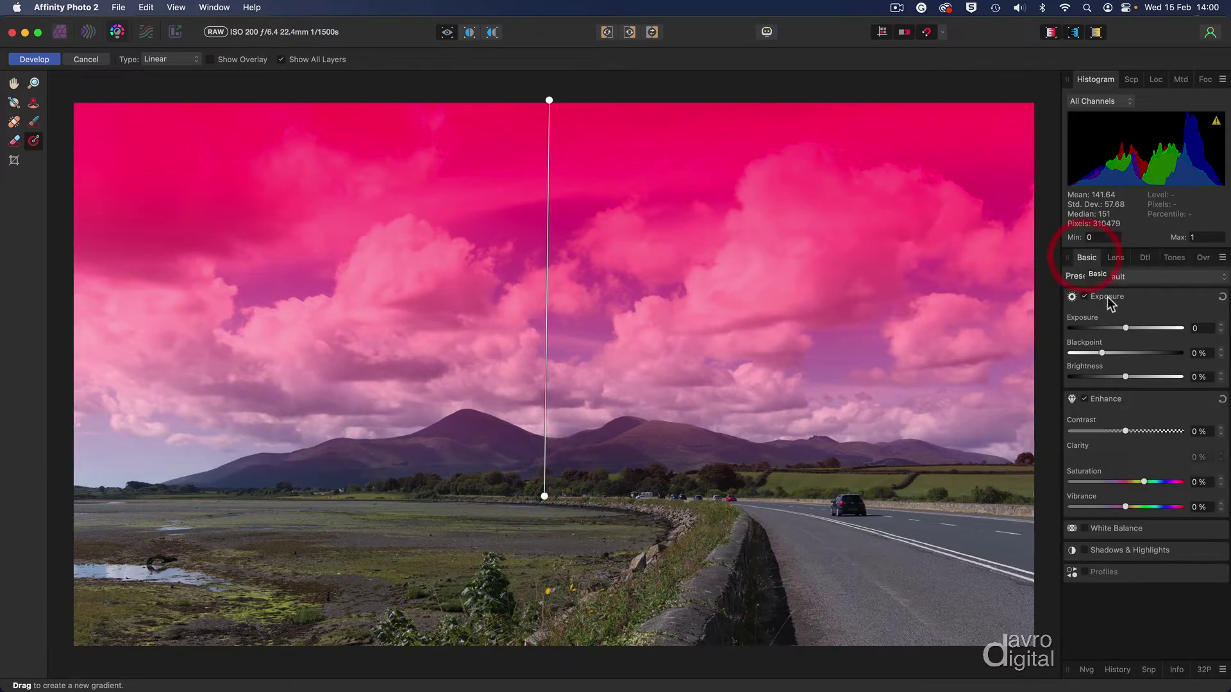
{"action": "left_click", "coordinate": [1126, 328]}
{"action": "left_click_drag", "start_coordinate": [1126, 329], "coordinate": [1112, 330]}
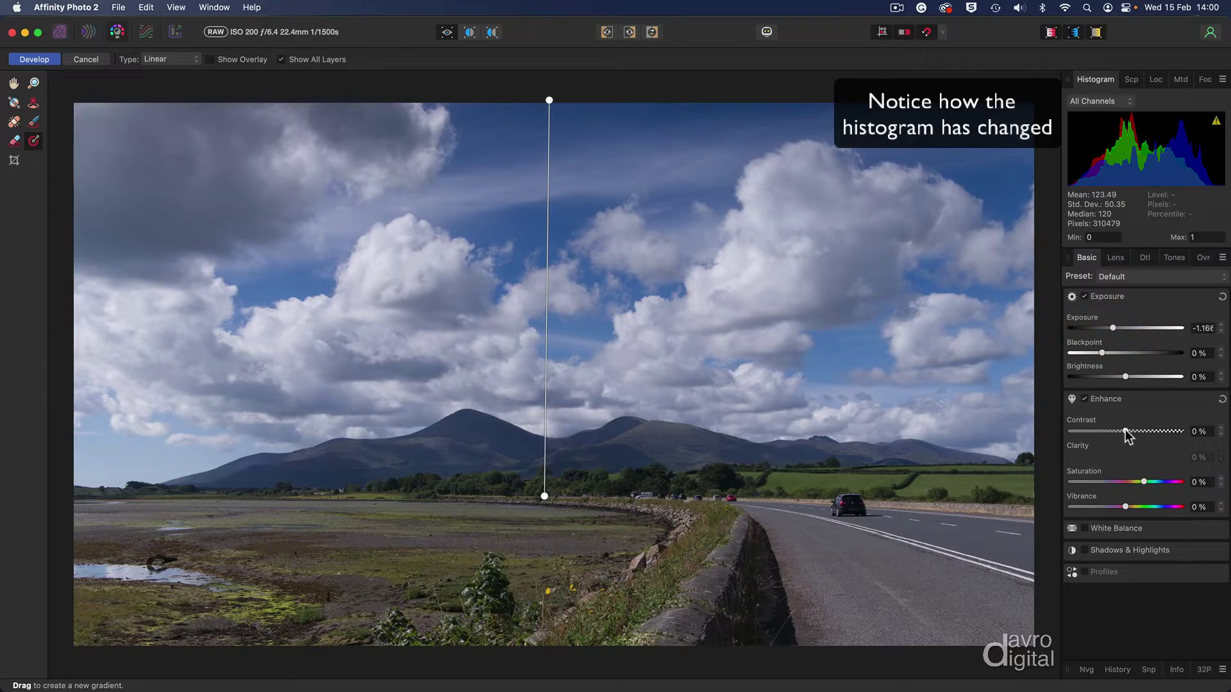
{"action": "left_click_drag", "start_coordinate": [1125, 431], "coordinate": [1137, 436]}
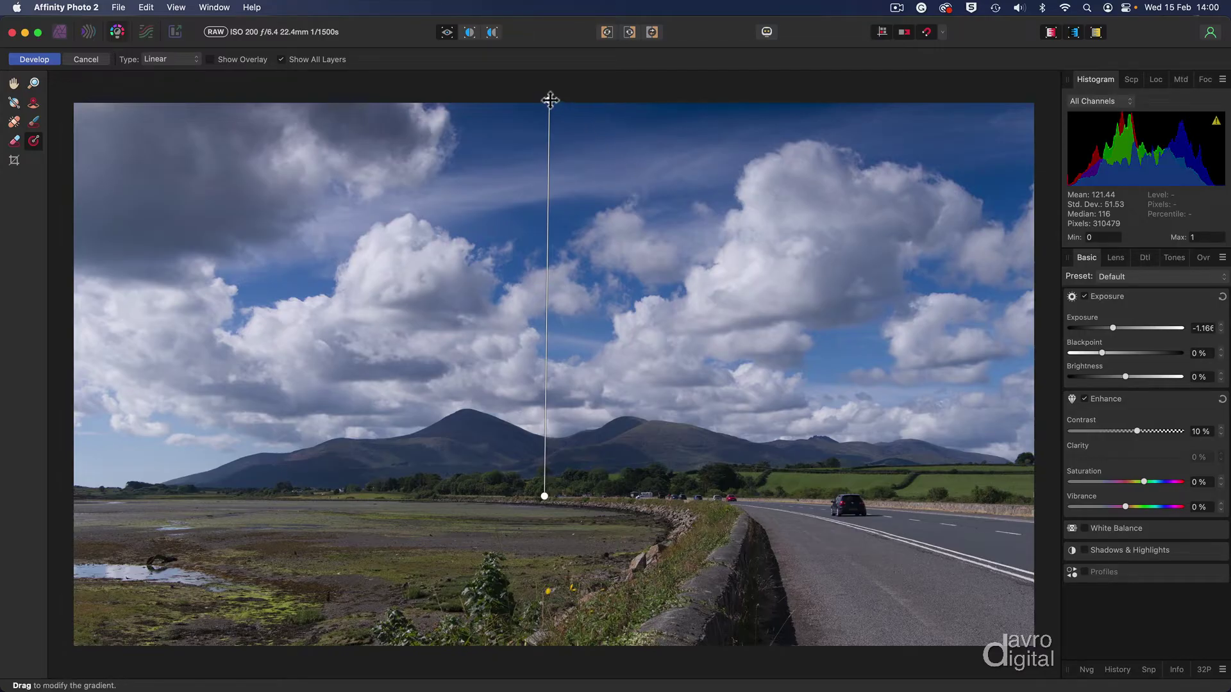
Step: Shift the sky gradient's upper end slightly down into the photo and set its exposure to -0.96
{"action": "left_click_drag", "start_coordinate": [550, 99], "coordinate": [550, 126]}
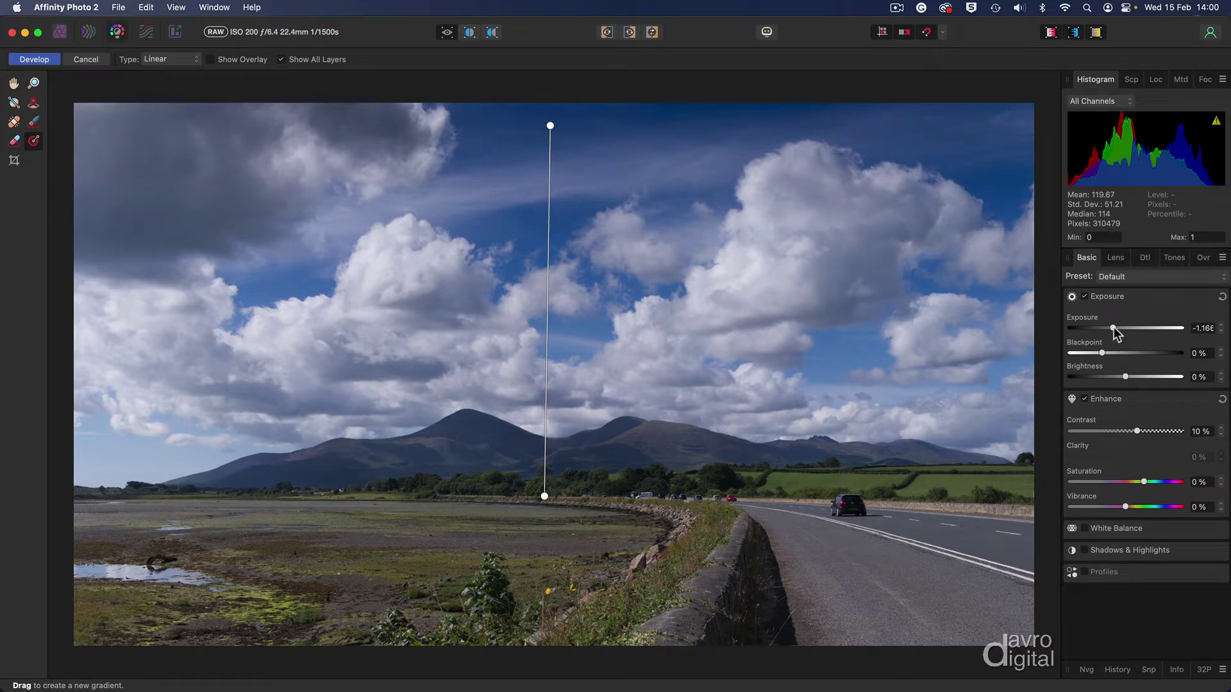
{"action": "left_click_drag", "start_coordinate": [1114, 327], "coordinate": [1117, 330]}
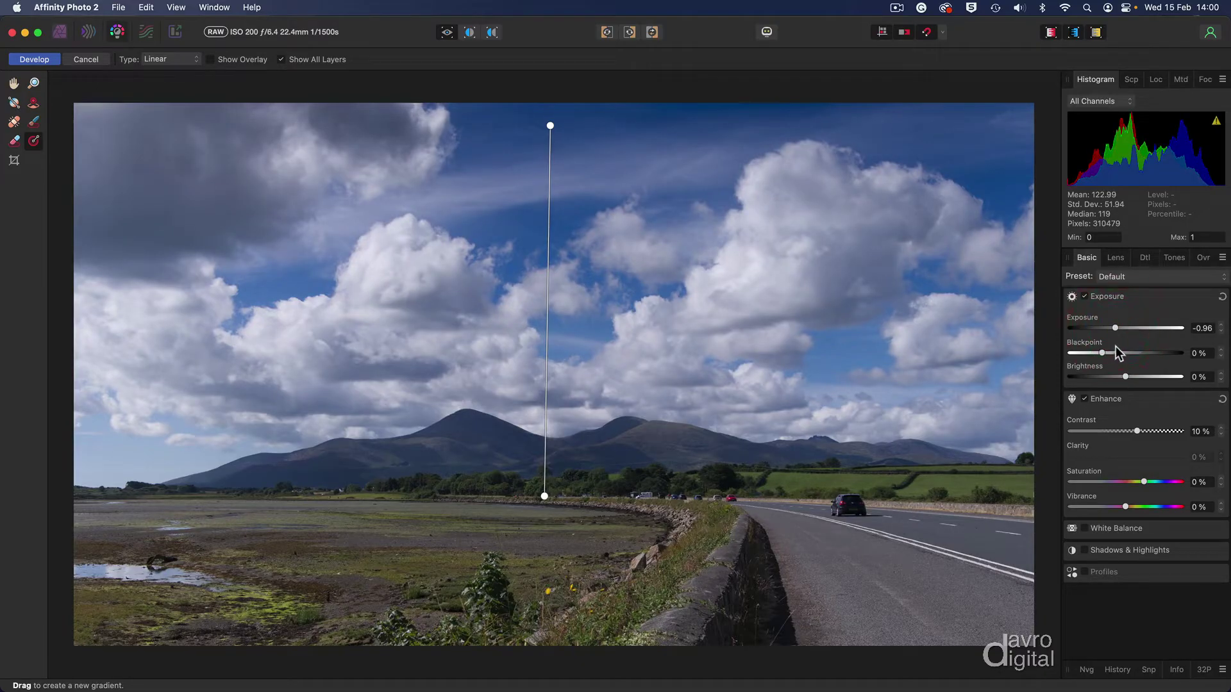
Step: Add a second gradient overlay from the photo's lower edge up to just above the mountains and raise its exposure to 0.857
{"action": "left_click", "coordinate": [1202, 257]}
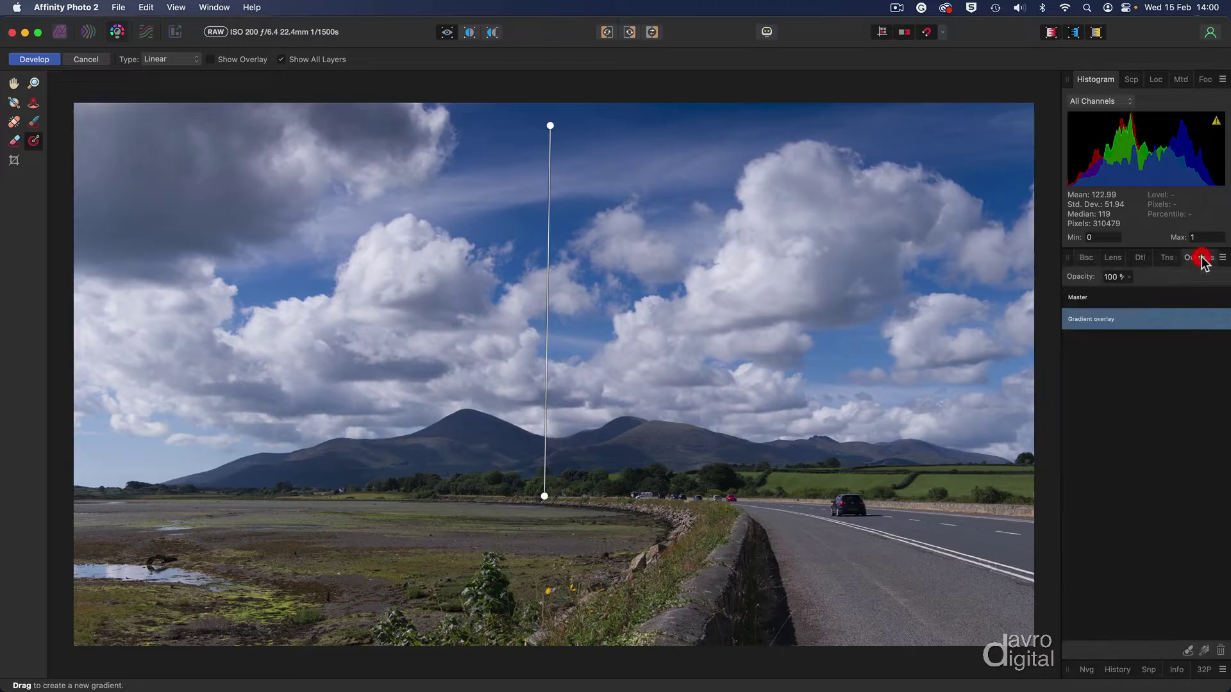
{"action": "left_click", "coordinate": [1204, 650]}
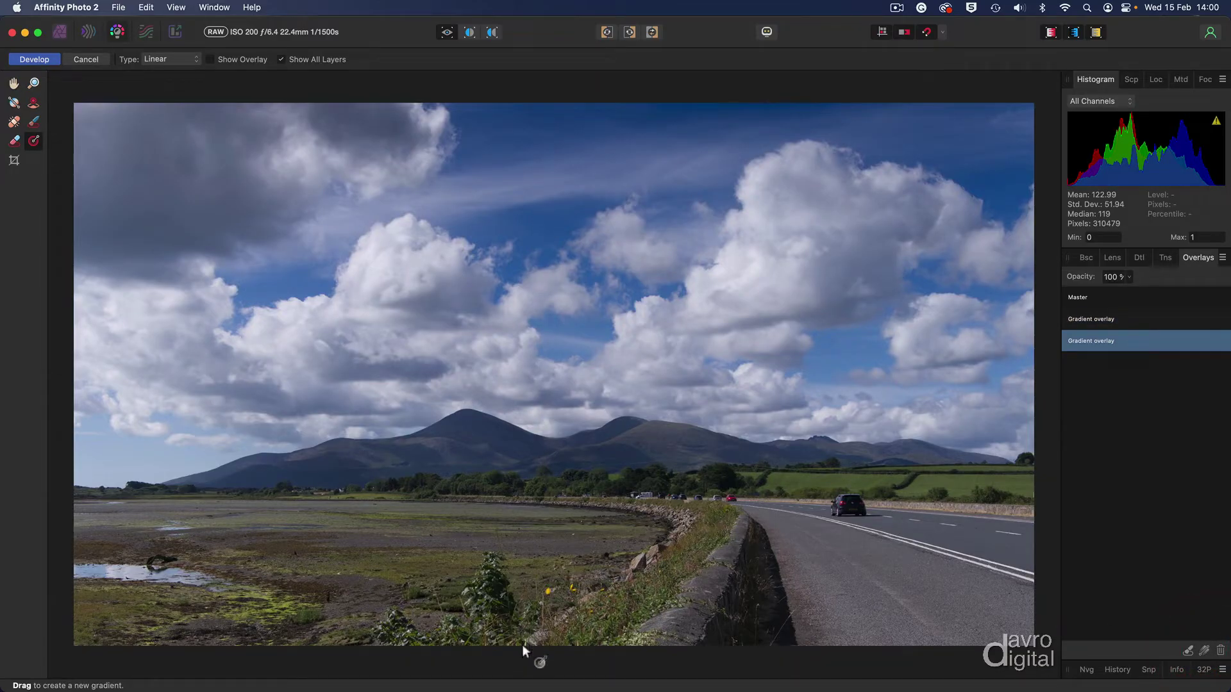
{"action": "left_click_drag", "start_coordinate": [522, 647], "coordinate": [525, 392]}
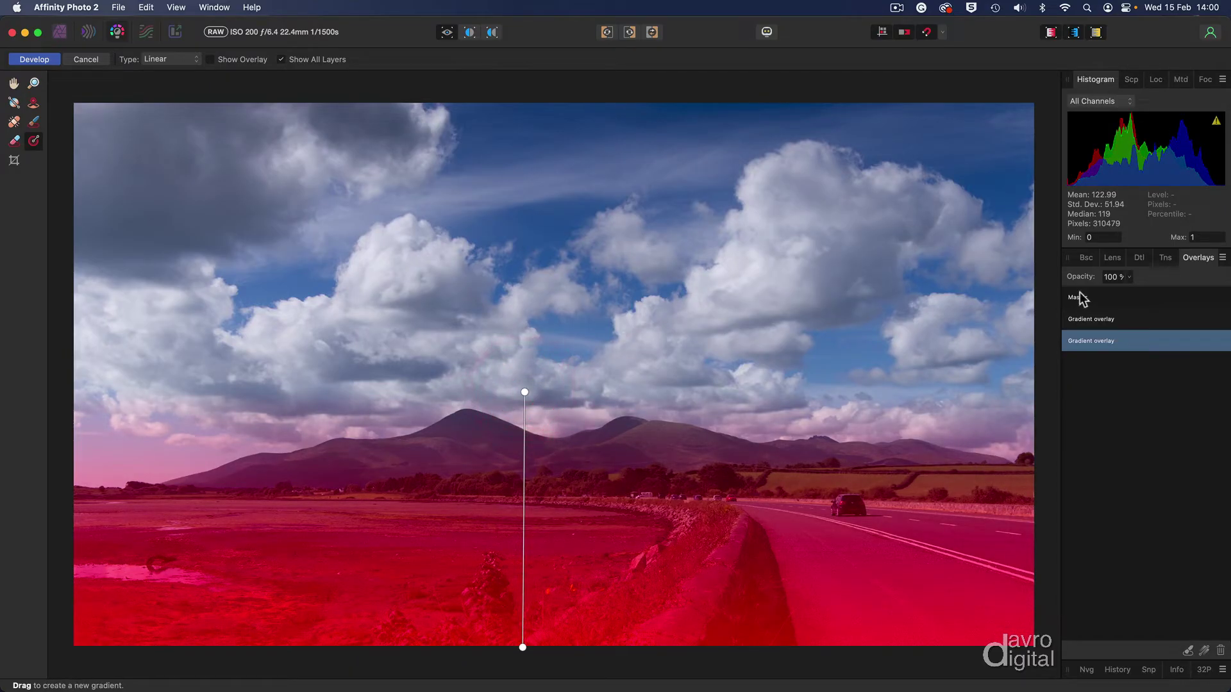
{"action": "left_click", "coordinate": [1085, 259]}
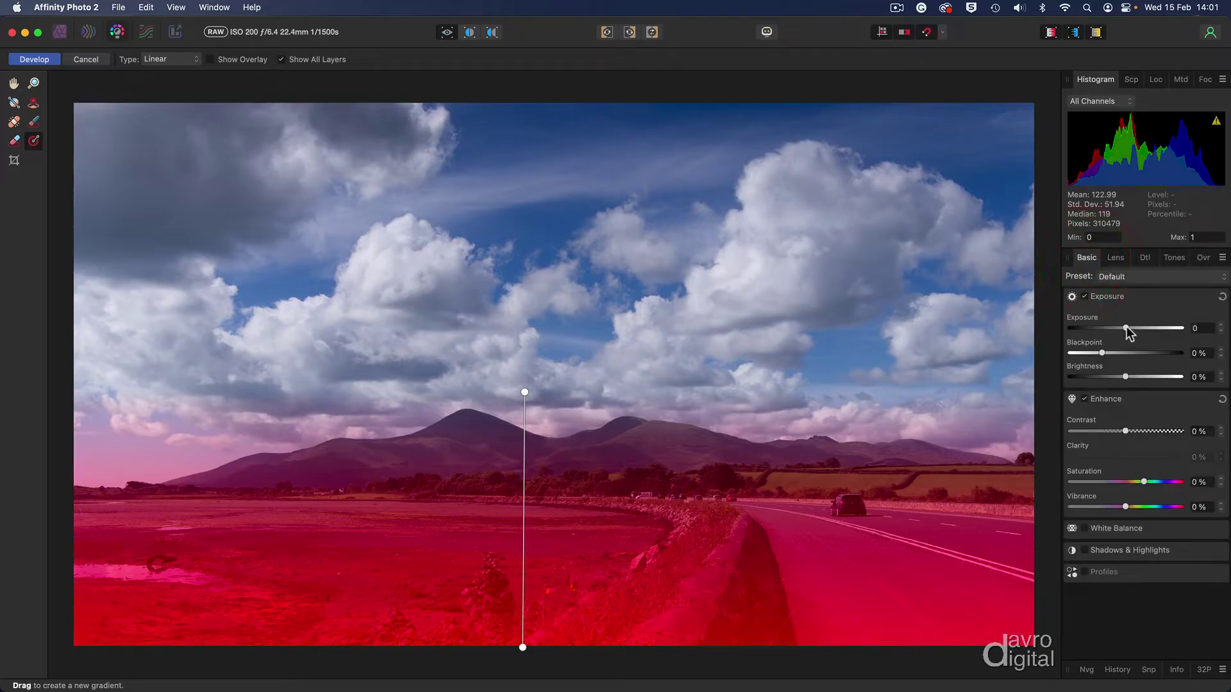
{"action": "left_click_drag", "start_coordinate": [1127, 329], "coordinate": [1139, 334]}
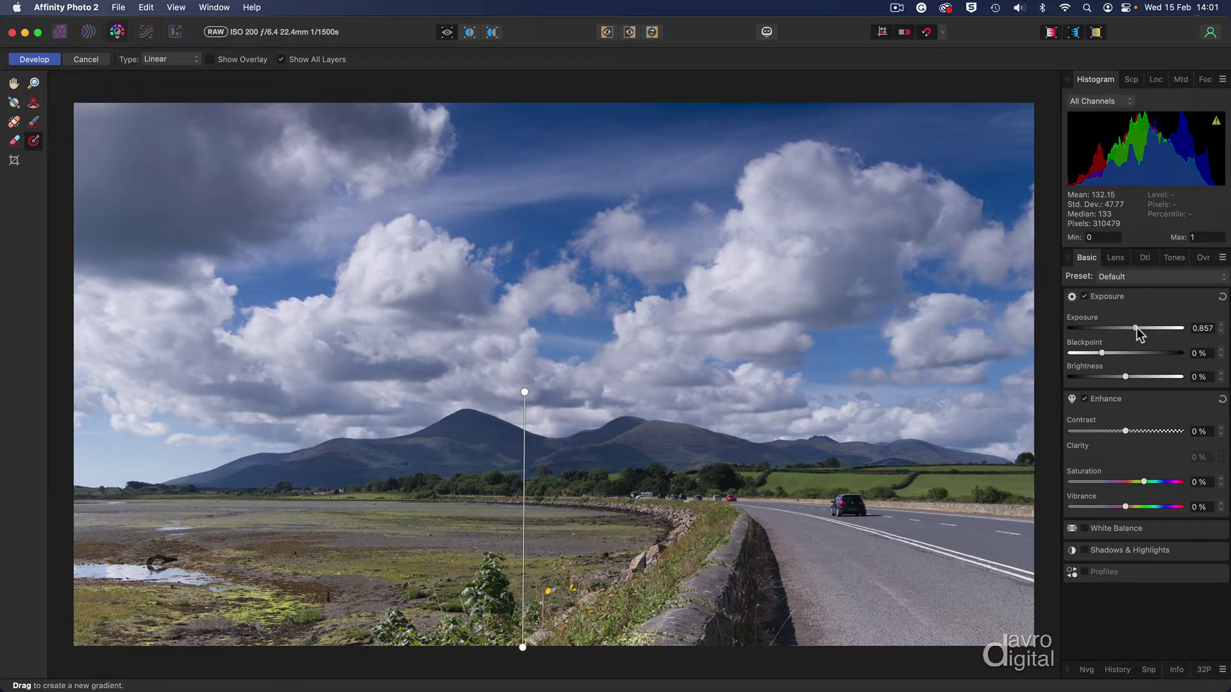
Step: Return to the Master overlay's basic adjustments and switch to the View tool
{"action": "left_click", "coordinate": [1204, 259]}
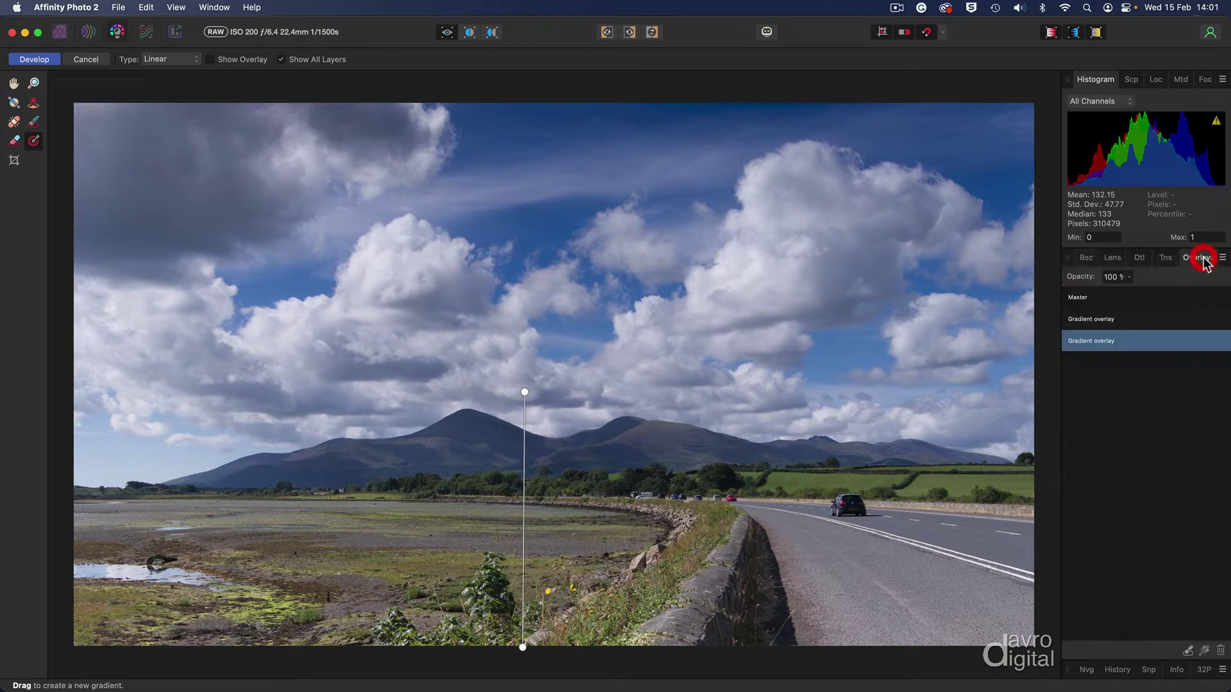
{"action": "left_click", "coordinate": [1093, 299]}
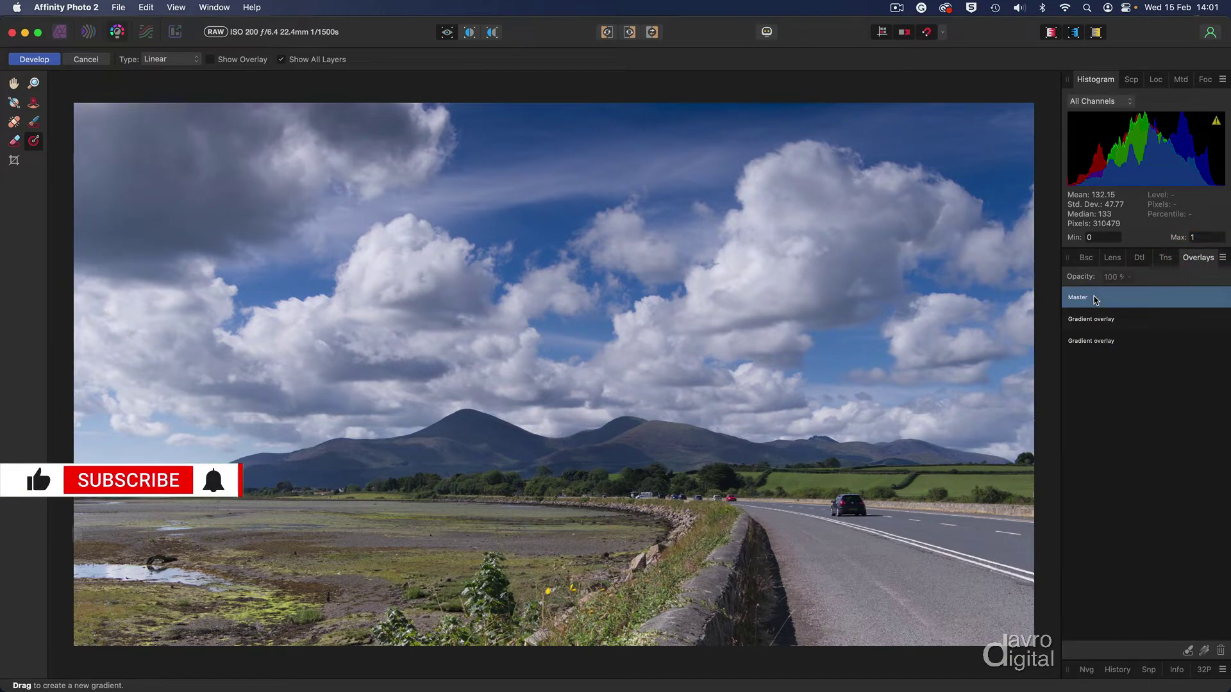
{"action": "left_click", "coordinate": [1087, 259]}
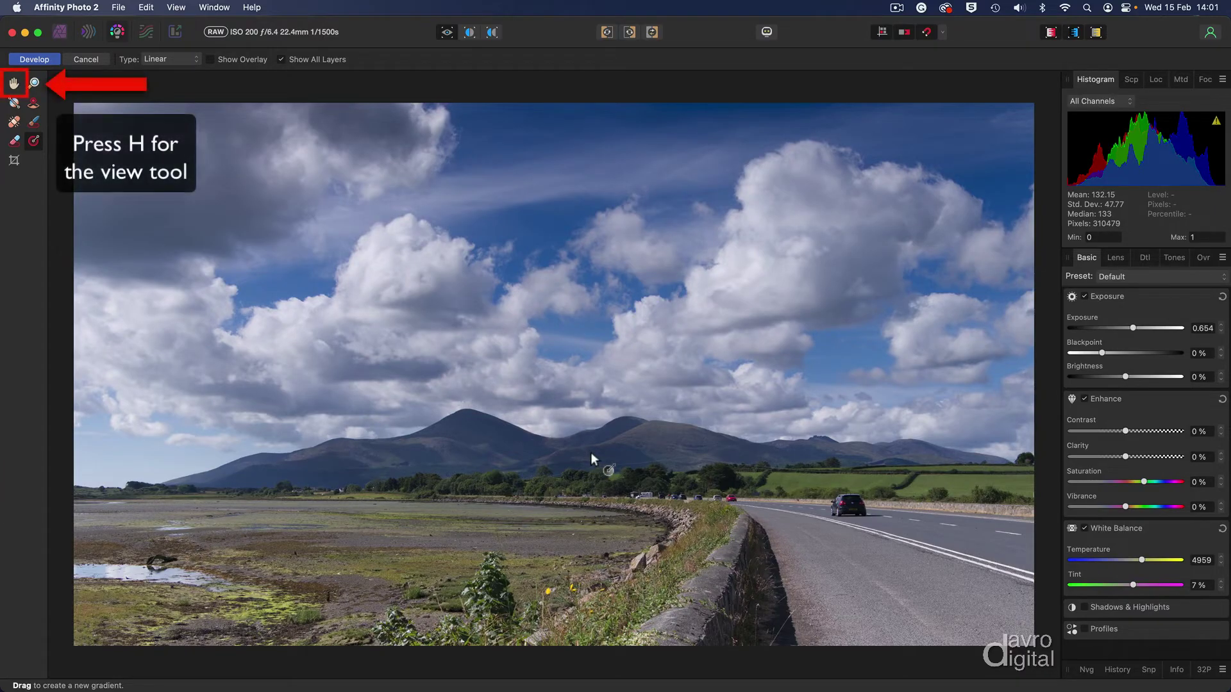
{"action": "key", "text": "h"}
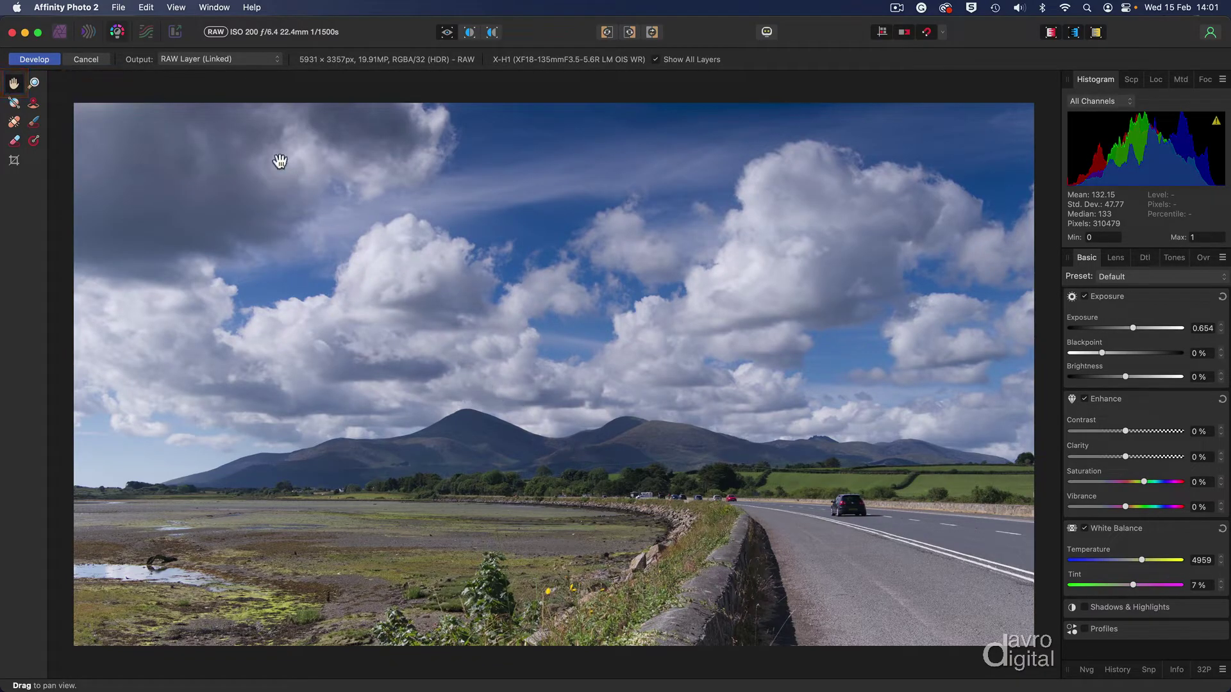
Step: Switch the development output to Pixel Layer and back to RAW Layer (Linked)
{"action": "left_click", "coordinate": [243, 62]}
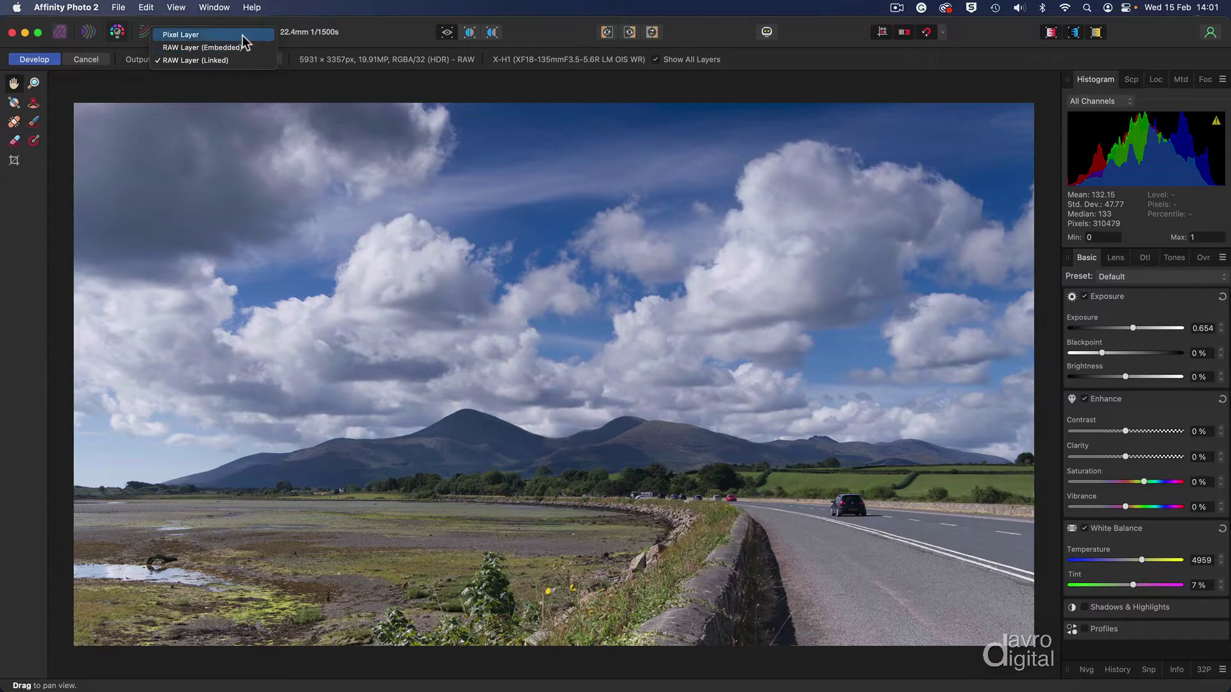
{"action": "left_click", "coordinate": [244, 36]}
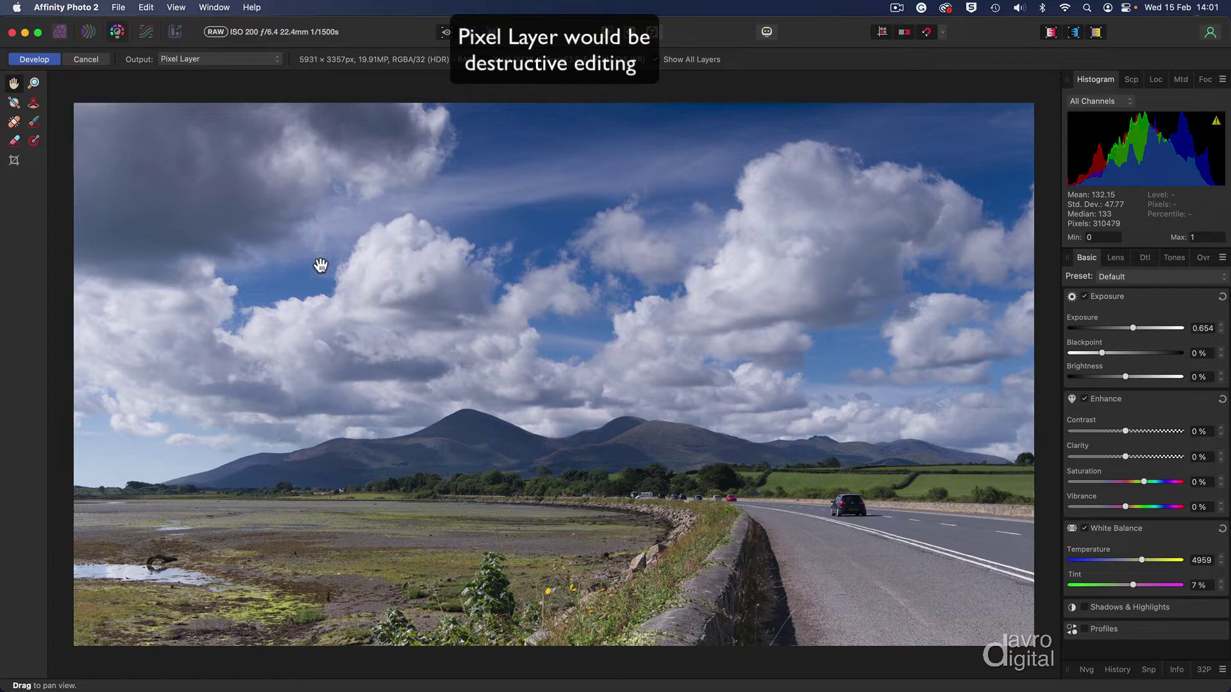
{"action": "left_click", "coordinate": [247, 56]}
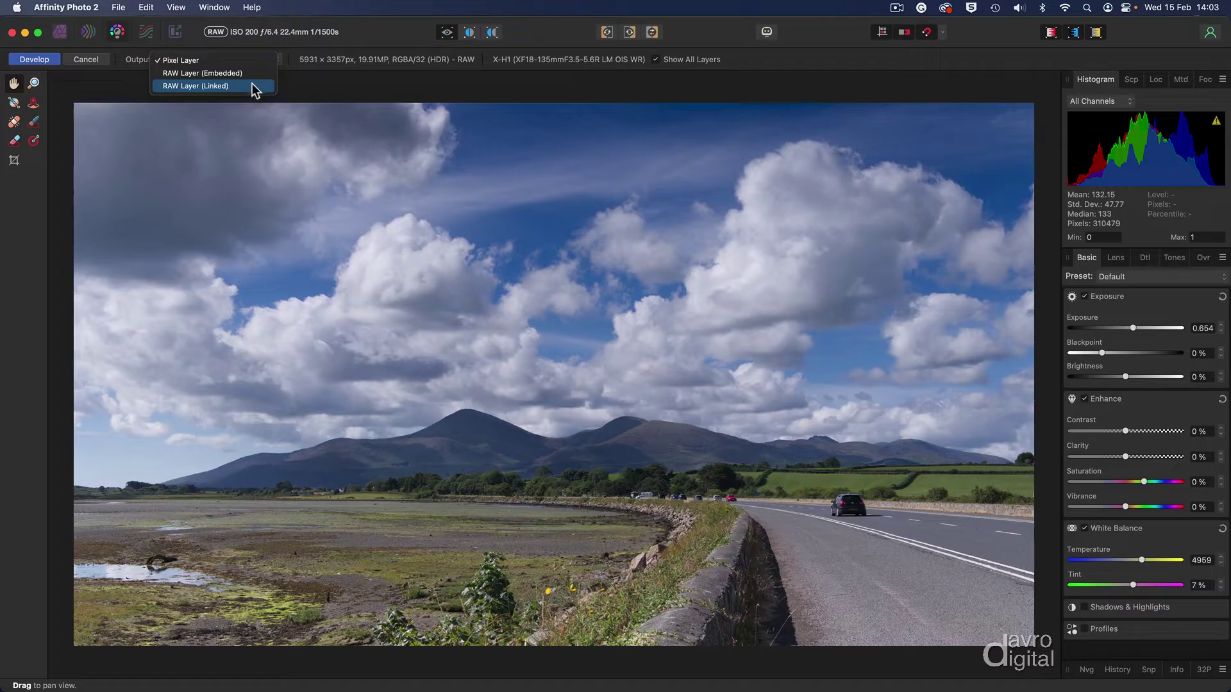
{"action": "left_click", "coordinate": [252, 86]}
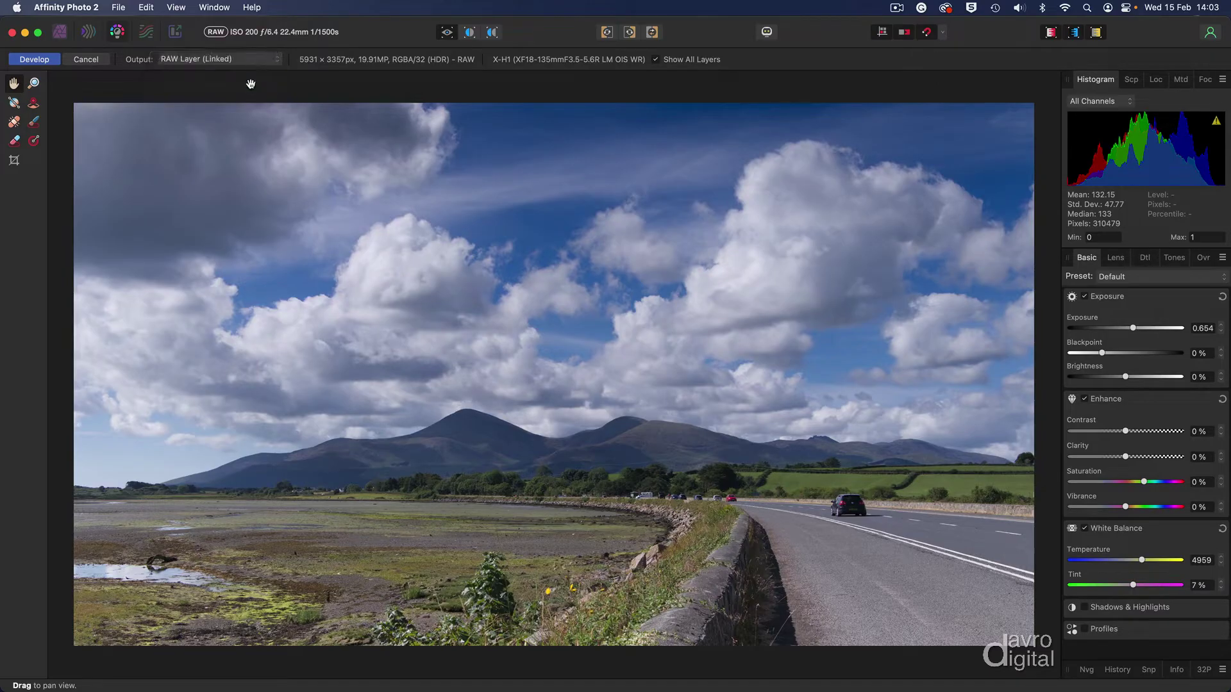
Step: Develop the RAW photo and add an empty pixel layer above the DSCF0026.RAF layer
{"action": "left_click", "coordinate": [34, 59]}
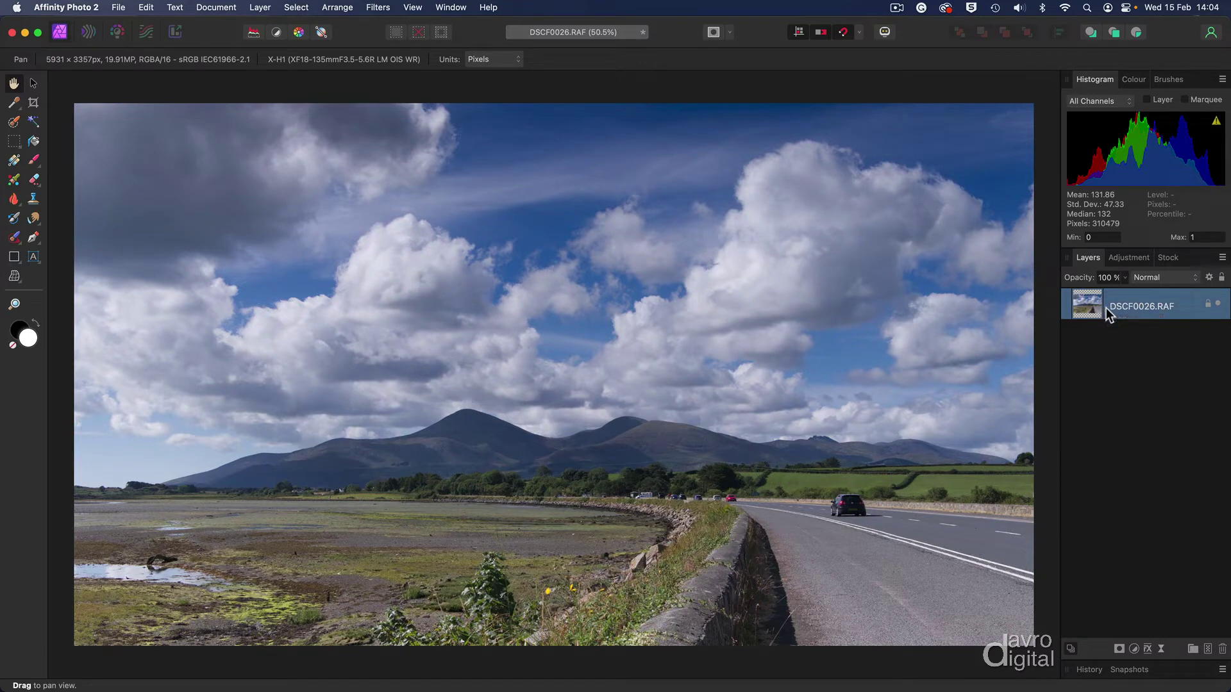
{"action": "left_click", "coordinate": [1210, 649]}
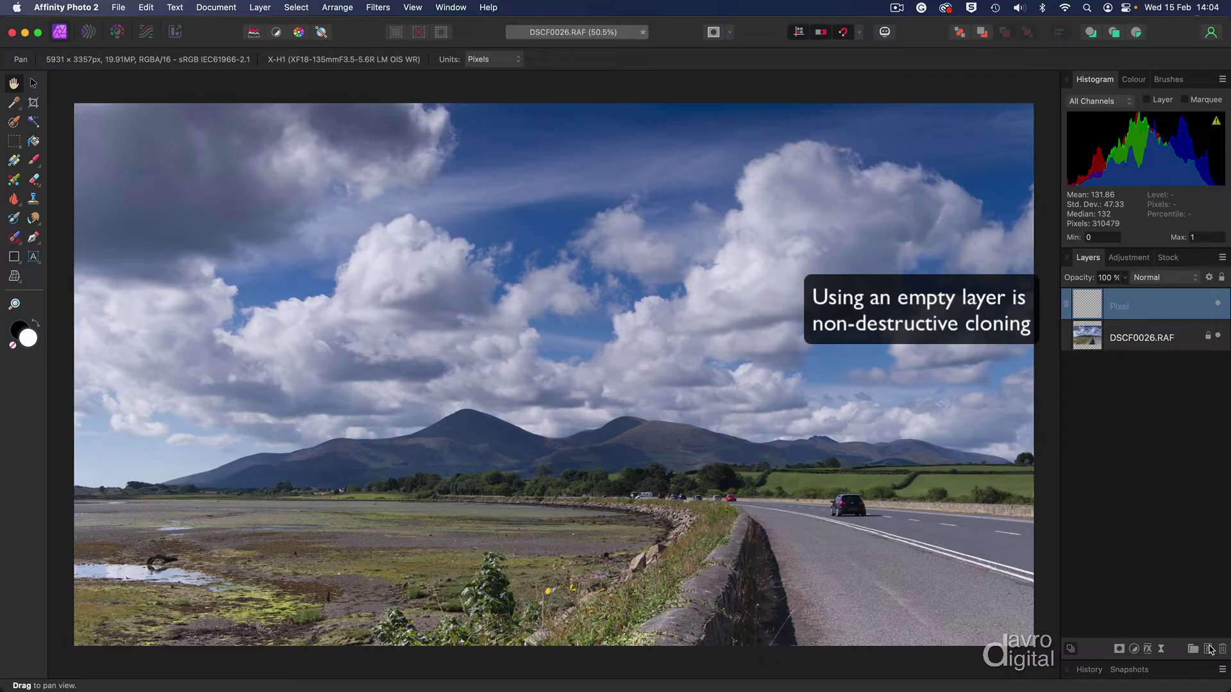
Step: Rename the empty pixel layer as "Clean up"
{"action": "double_click", "coordinate": [1123, 307]}
{"action": "type", "text": "Clean up"}
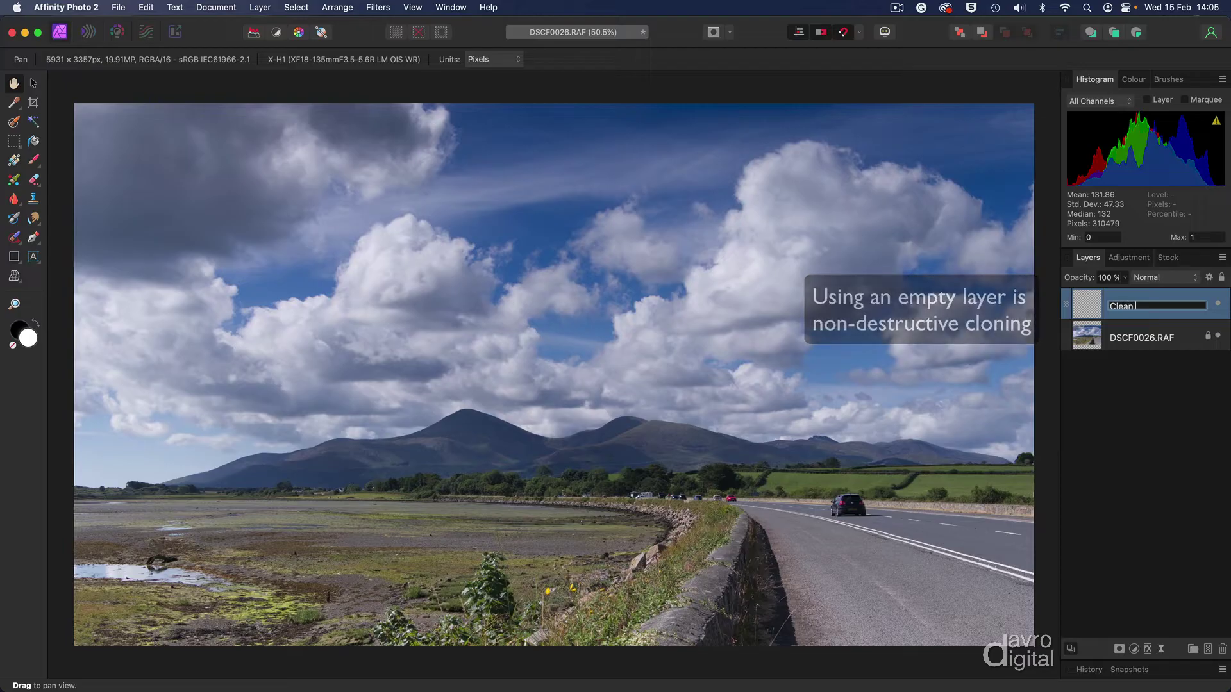
{"action": "key", "text": "Return"}
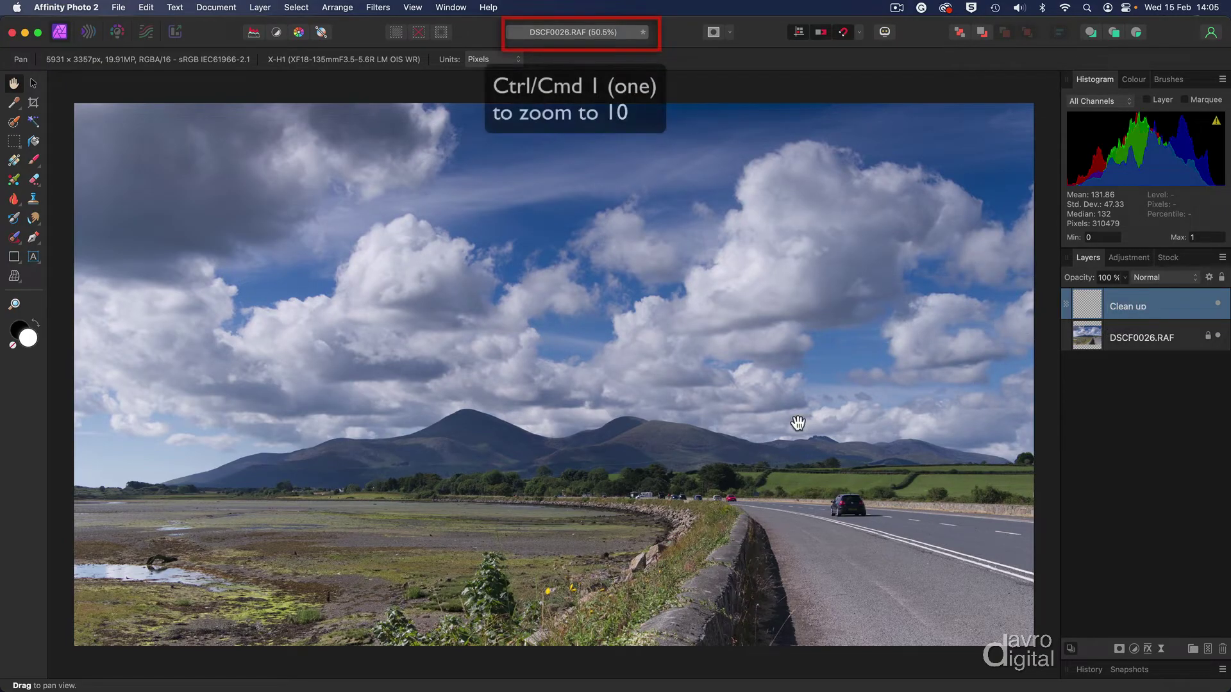
Step: Clone out the red car at the road bend on the Clean up layer with the Clone Brush, sampling the roadside wall beside it
{"action": "key", "text": "super+1"}
{"action": "left_click_drag", "start_coordinate": [888, 623], "coordinate": [725, 460]}
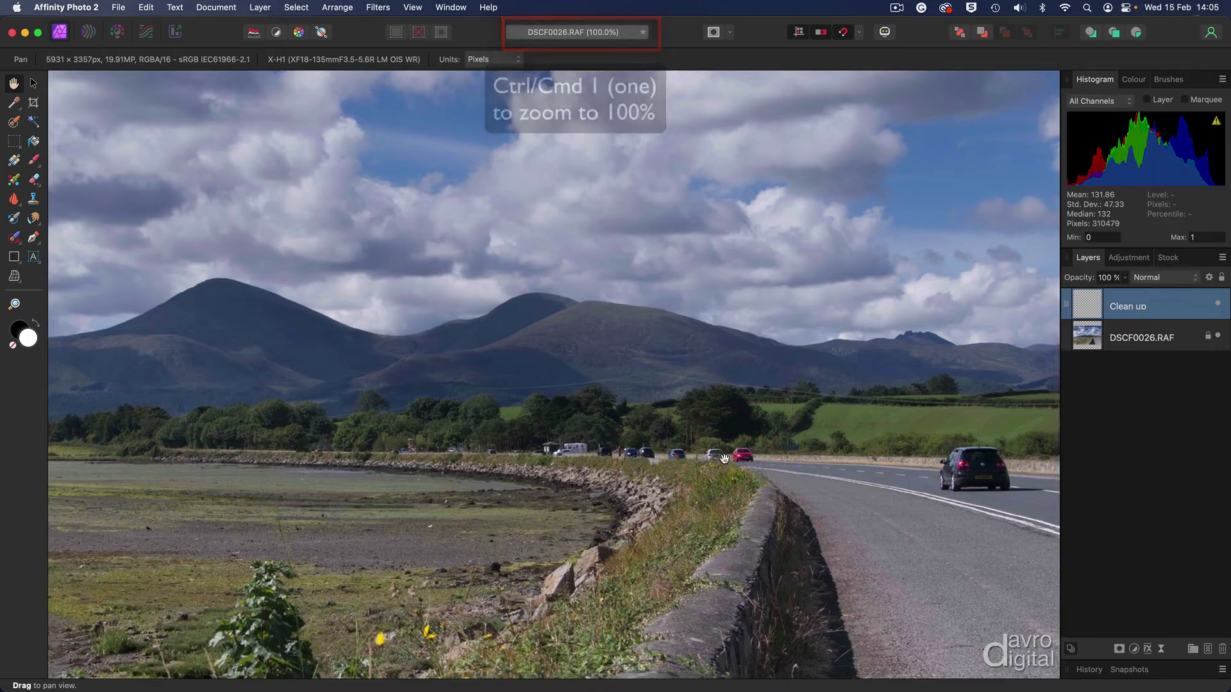
{"action": "key", "text": "super+space"}
{"action": "left_click", "coordinate": [739, 458], "text": "super"}
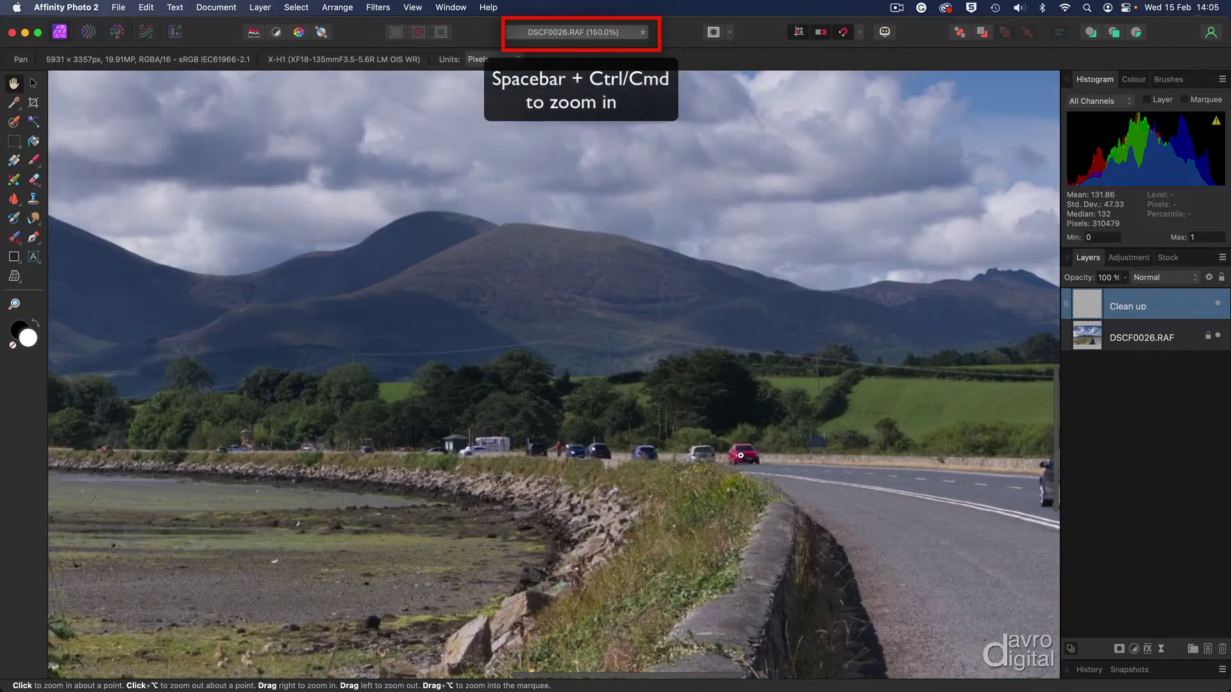
{"action": "left_click", "coordinate": [740, 456], "text": "super"}
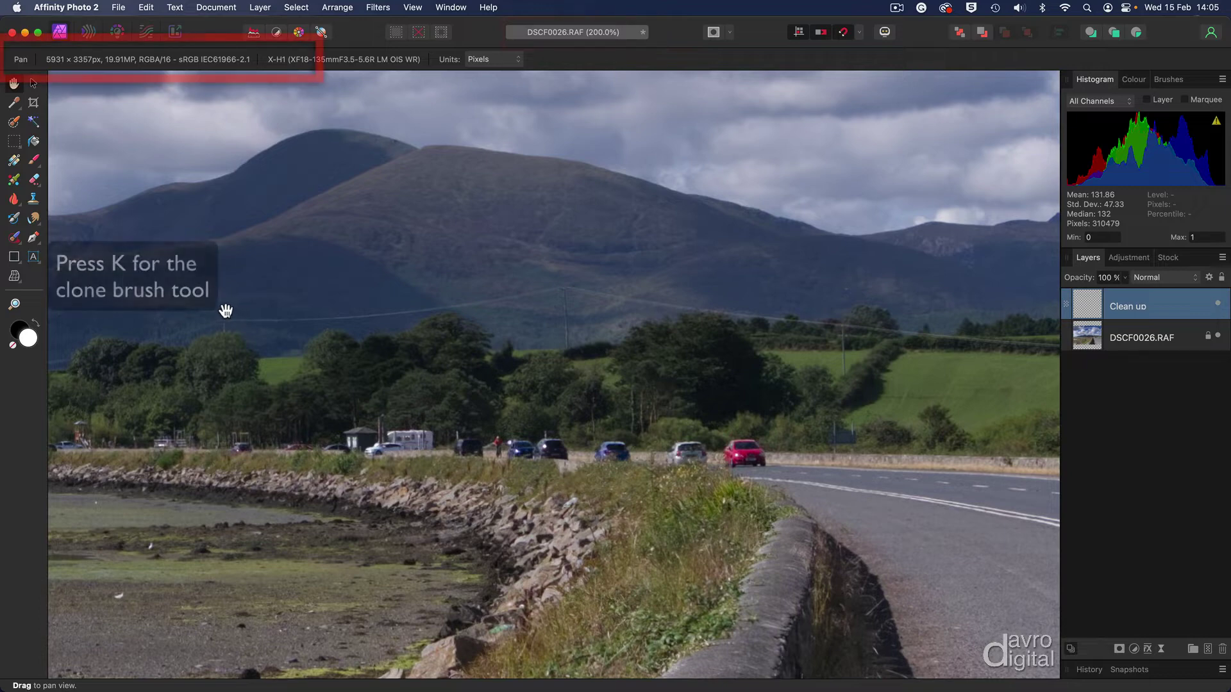
{"action": "key", "text": "k"}
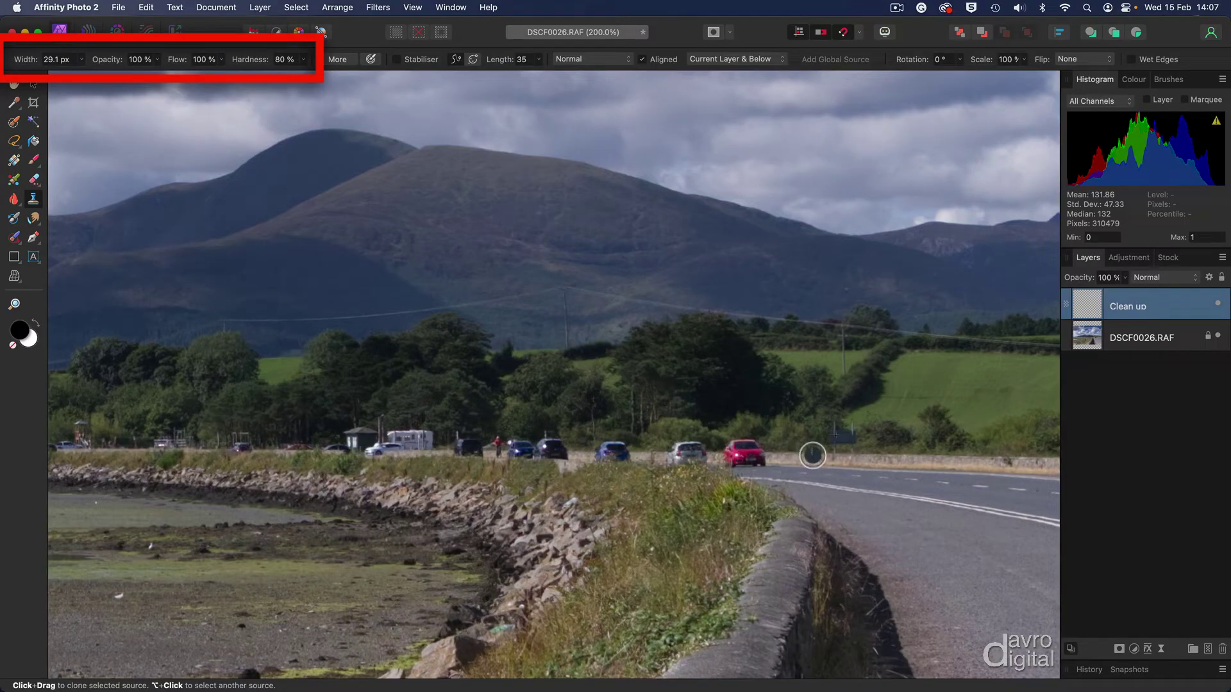
{"action": "key", "text": "alt"}
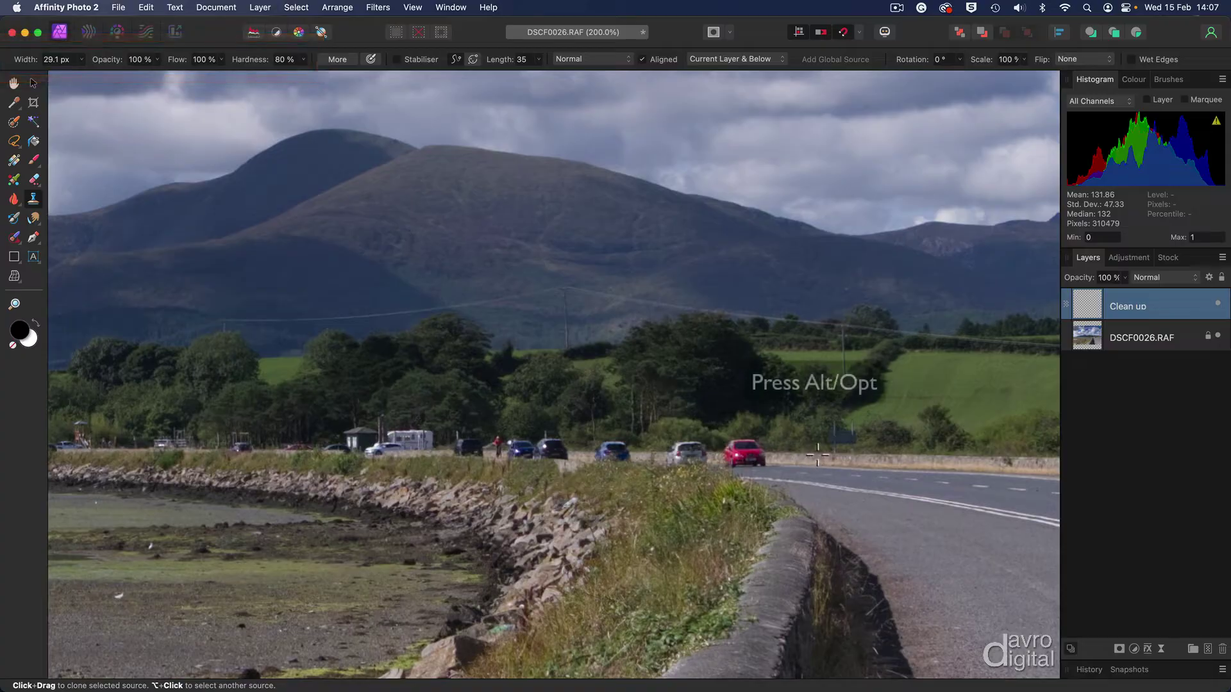
{"action": "left_click", "coordinate": [817, 455], "text": "alt"}
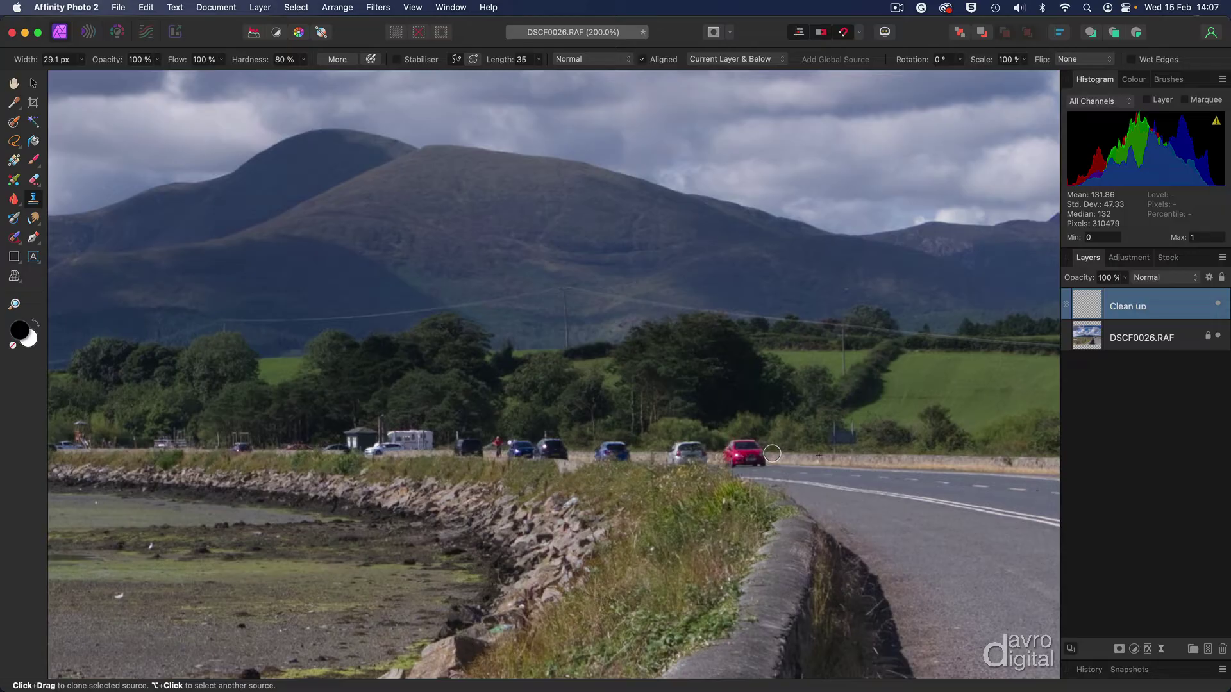
{"action": "mouse_move", "coordinate": [771, 454]}
{"action": "left_mouse_down"}
{"action": "mouse_move", "coordinate": [728, 455]}
{"action": "mouse_move", "coordinate": [764, 461]}
{"action": "left_mouse_up"}
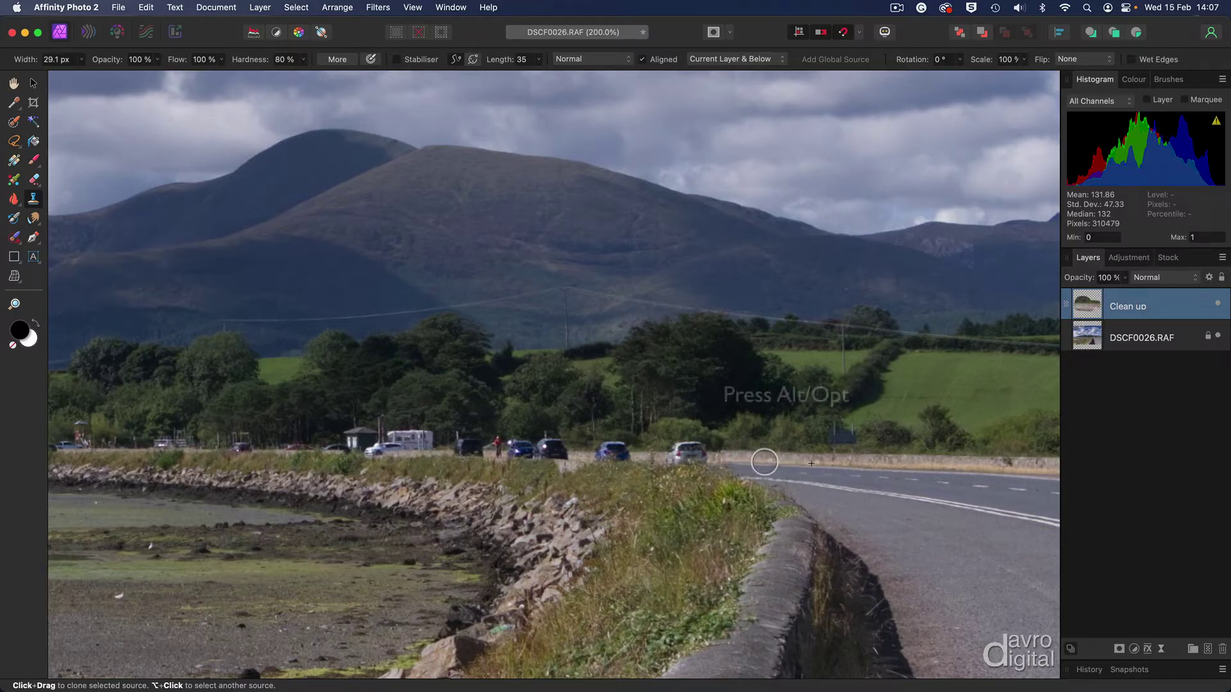
Step: Clone out the silver car and the blue car next in line, sampling clean stretches of the roadside wall
{"action": "key", "text": "alt"}
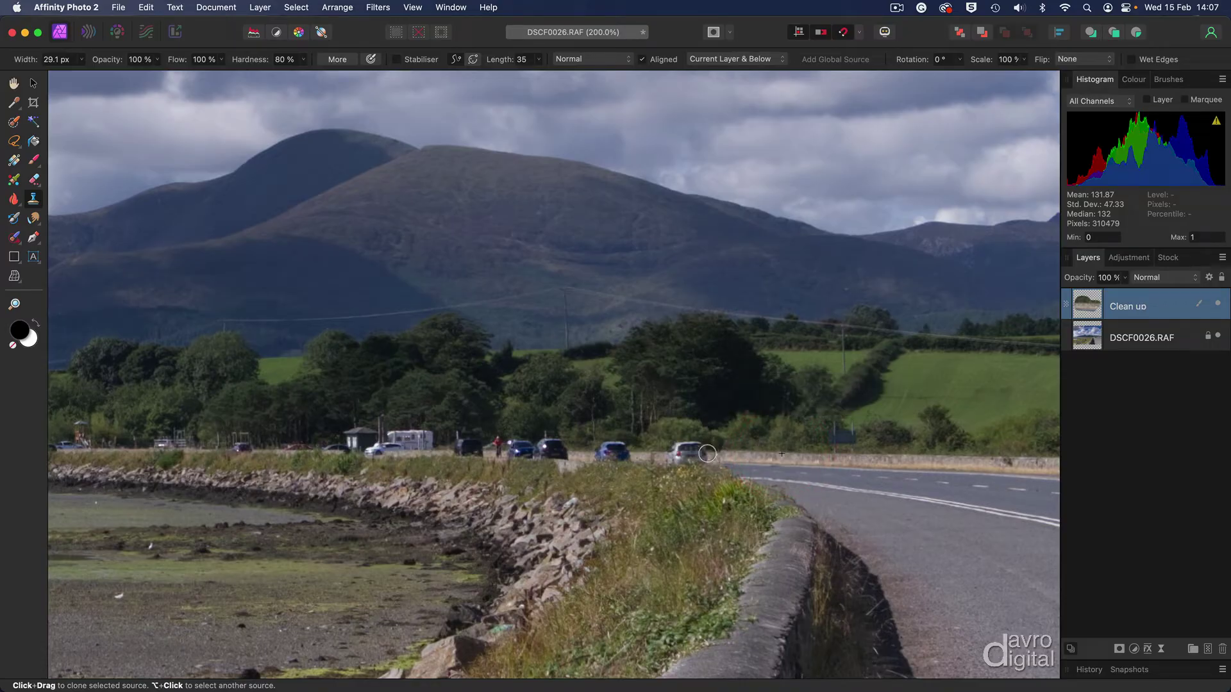
{"action": "mouse_move", "coordinate": [707, 454]}
{"action": "left_mouse_down"}
{"action": "mouse_move", "coordinate": [671, 455]}
{"action": "mouse_move", "coordinate": [683, 457]}
{"action": "left_mouse_up"}
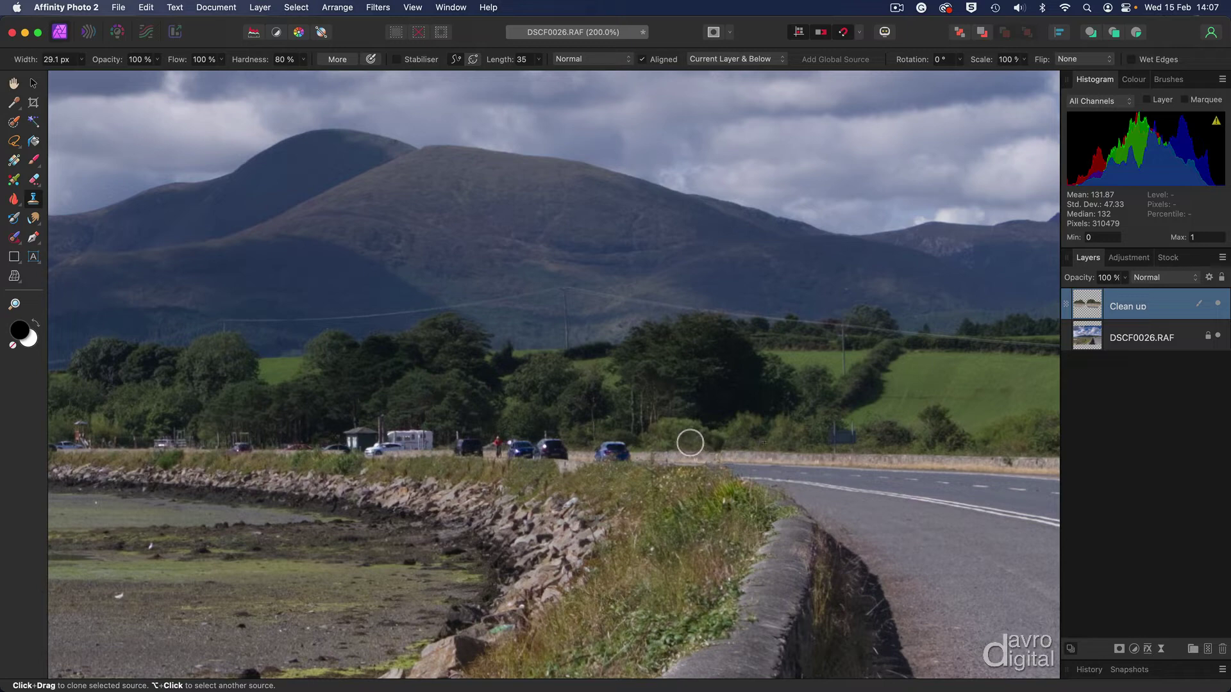
{"action": "left_click", "coordinate": [687, 453], "text": "alt"}
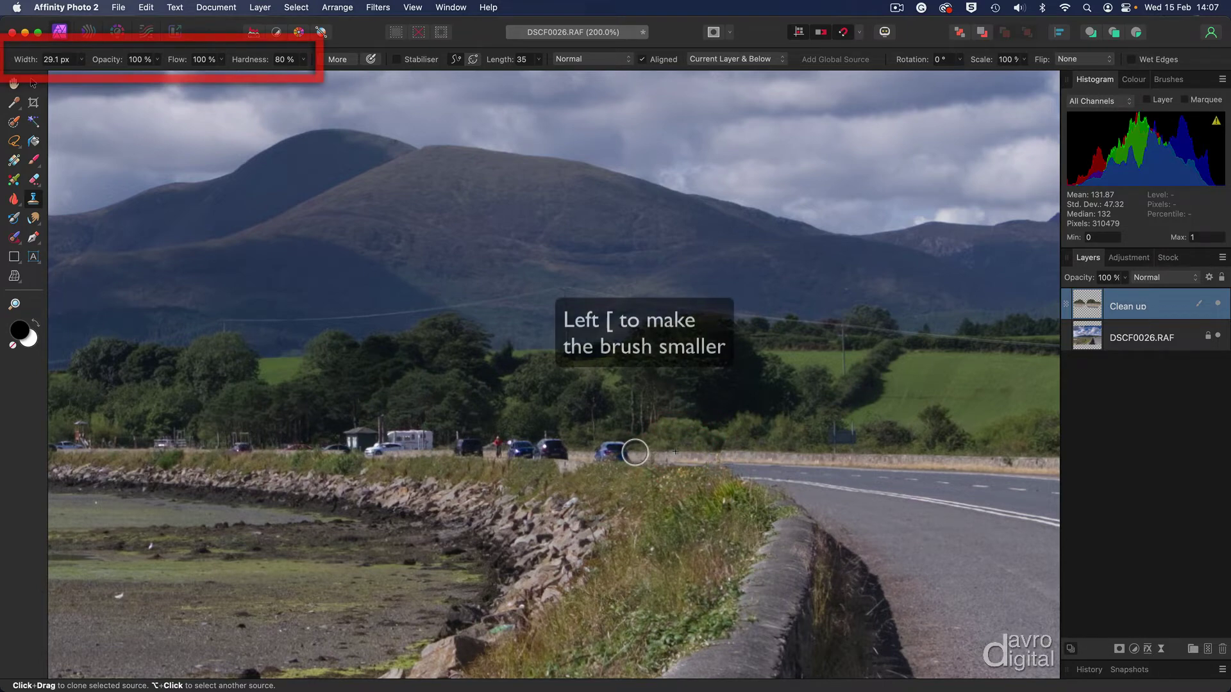
{"action": "left_click", "coordinate": [632, 453]}
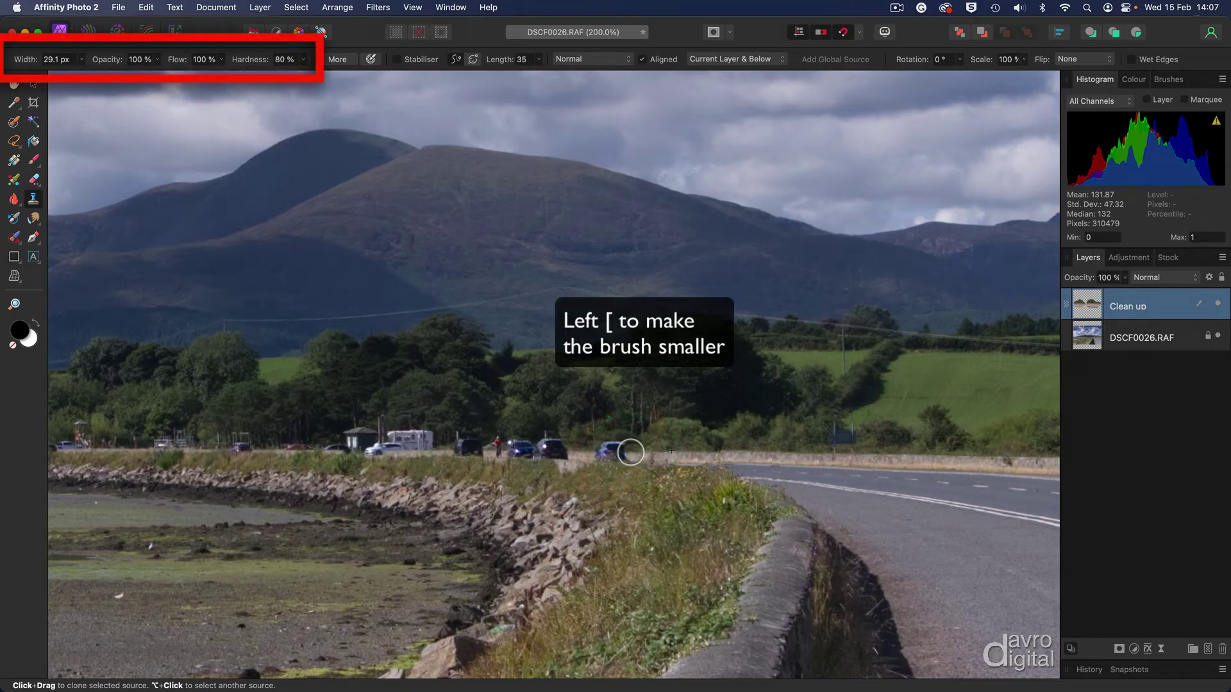
{"action": "left_click_drag", "start_coordinate": [631, 453], "coordinate": [606, 453]}
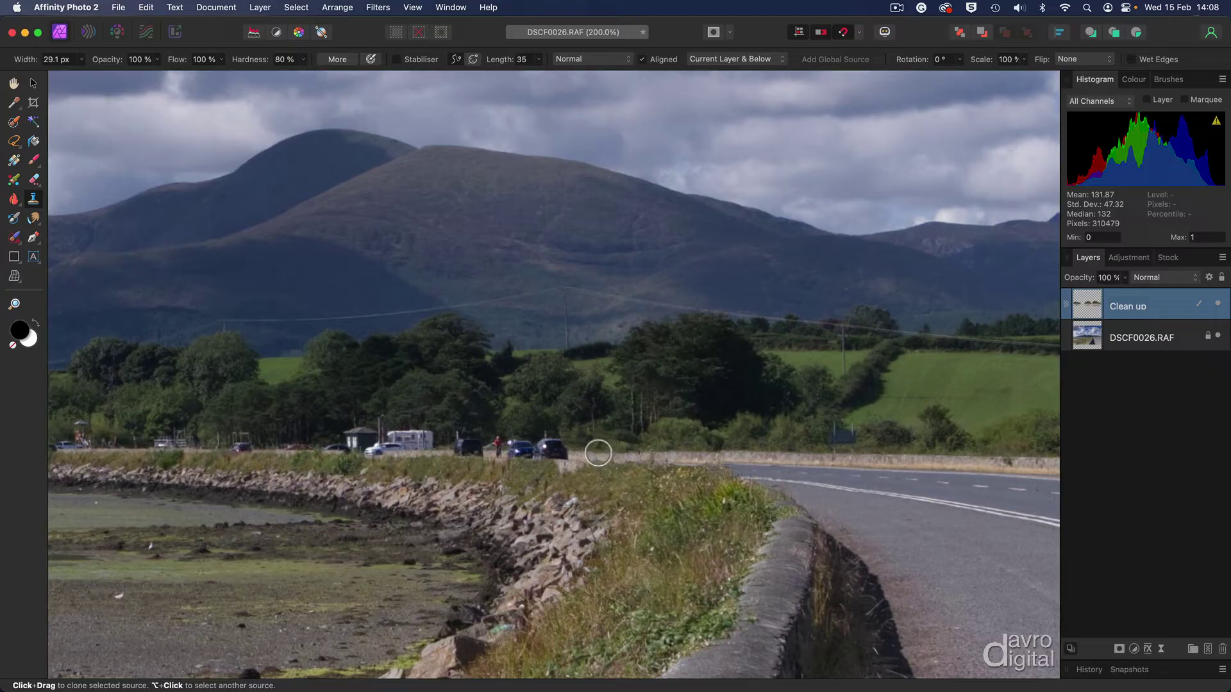
{"action": "left_click", "coordinate": [637, 453]}
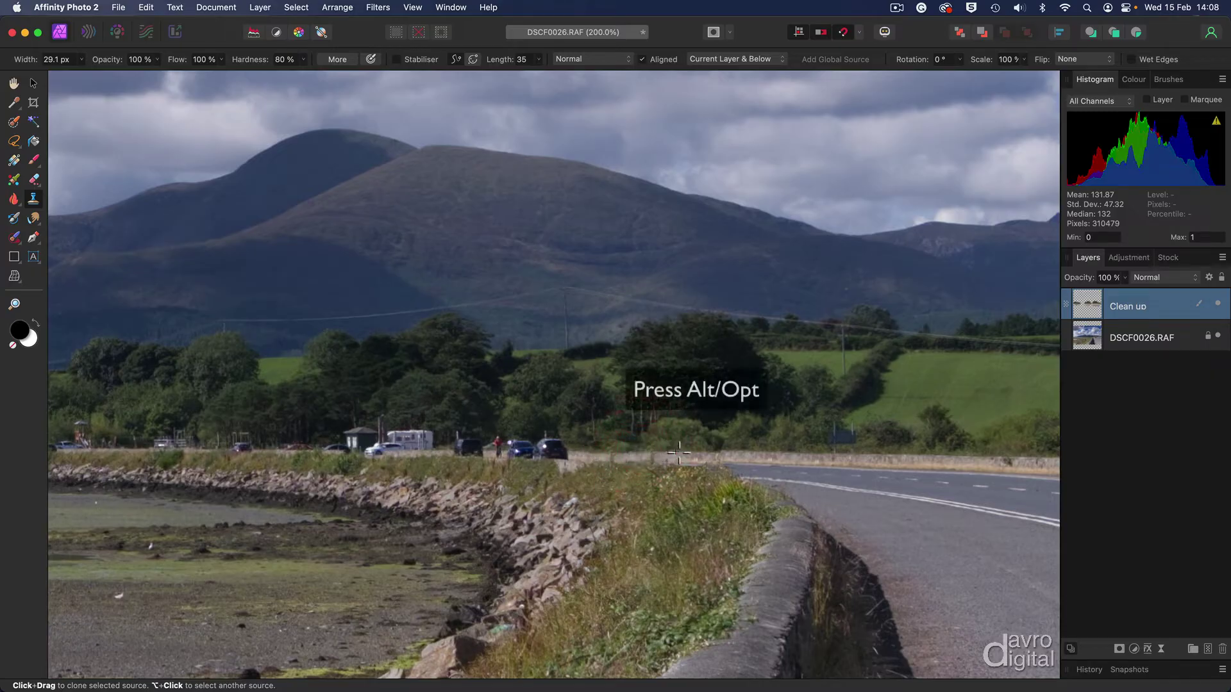
Step: Clone out the remaining dark and blue cars and the person in front of the trees, sampling the wall nearby
{"action": "left_click", "coordinate": [674, 453], "text": "alt"}
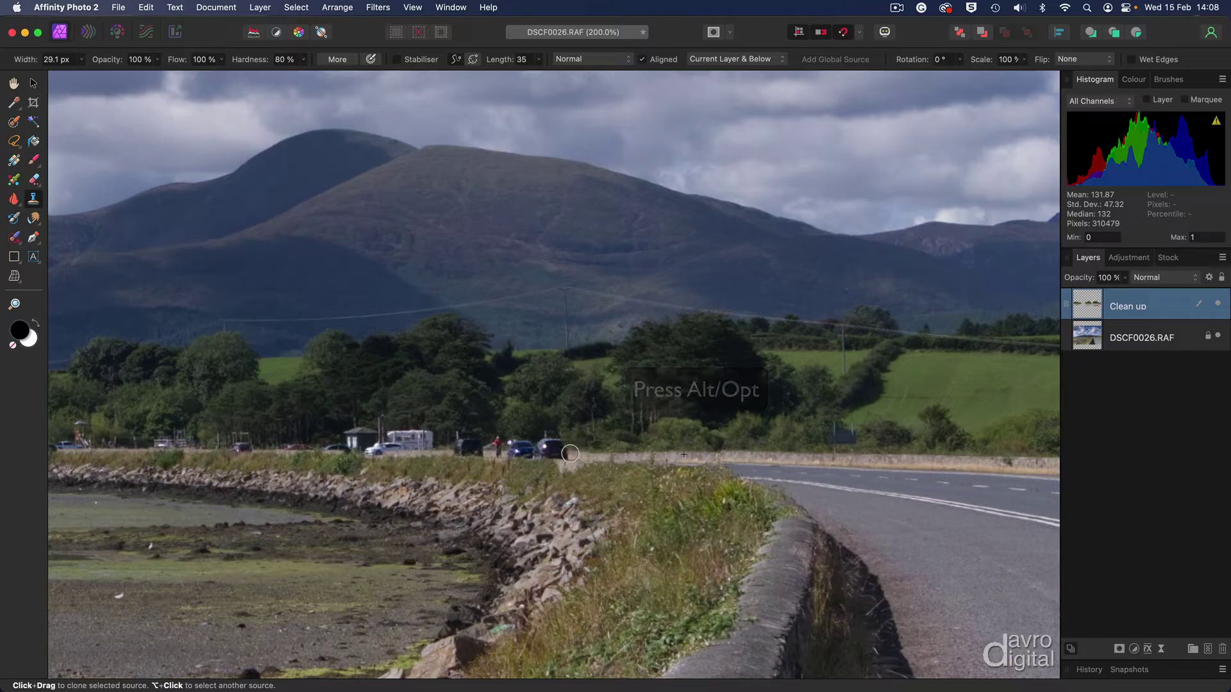
{"action": "left_click", "coordinate": [569, 453]}
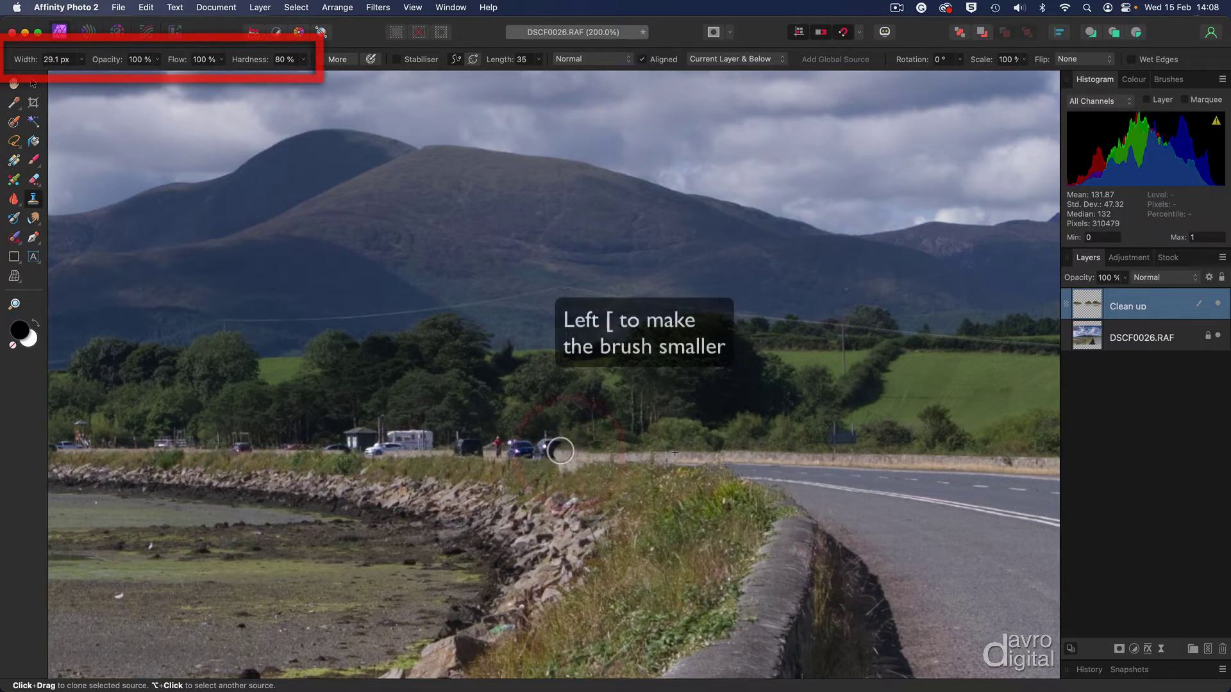
{"action": "mouse_move", "coordinate": [544, 453]}
{"action": "left_mouse_down"}
{"action": "mouse_move", "coordinate": [547, 434]}
{"action": "mouse_move", "coordinate": [540, 452]}
{"action": "mouse_move", "coordinate": [460, 447]}
{"action": "mouse_move", "coordinate": [470, 437]}
{"action": "left_mouse_up"}
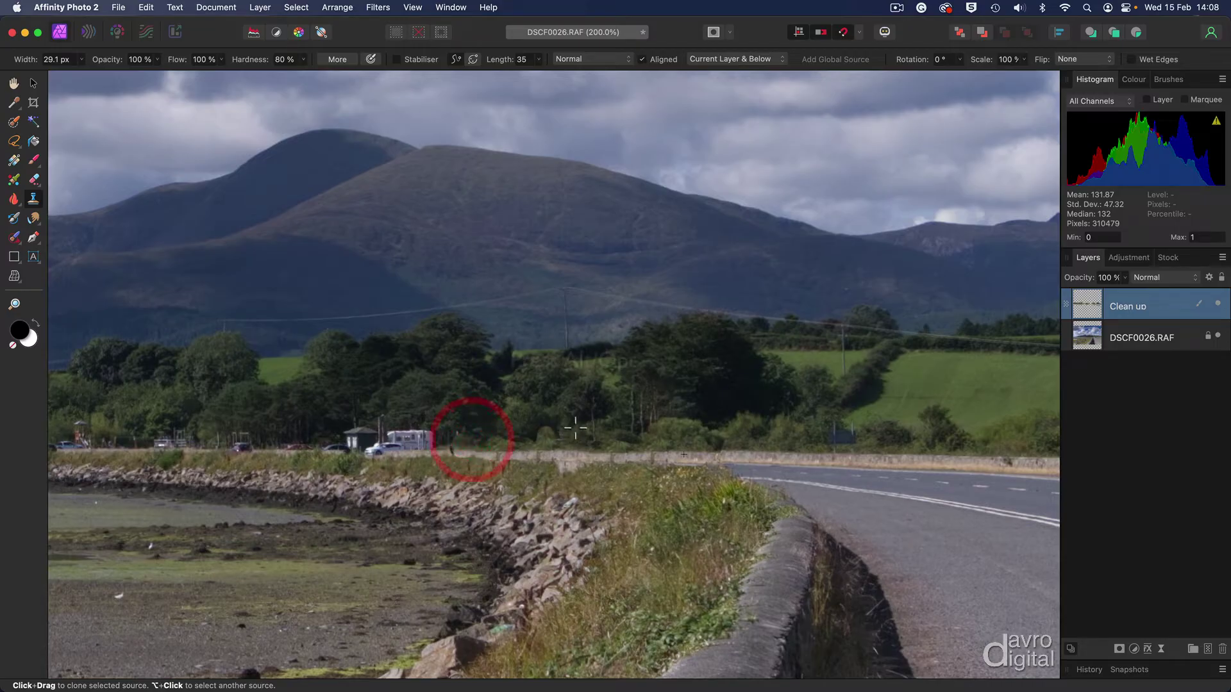
Step: Clone sampled trees over the white caravan and neighbouring hut, and check the Clean up layer's effect on the whole photo
{"action": "left_click", "coordinate": [580, 421], "text": "alt"}
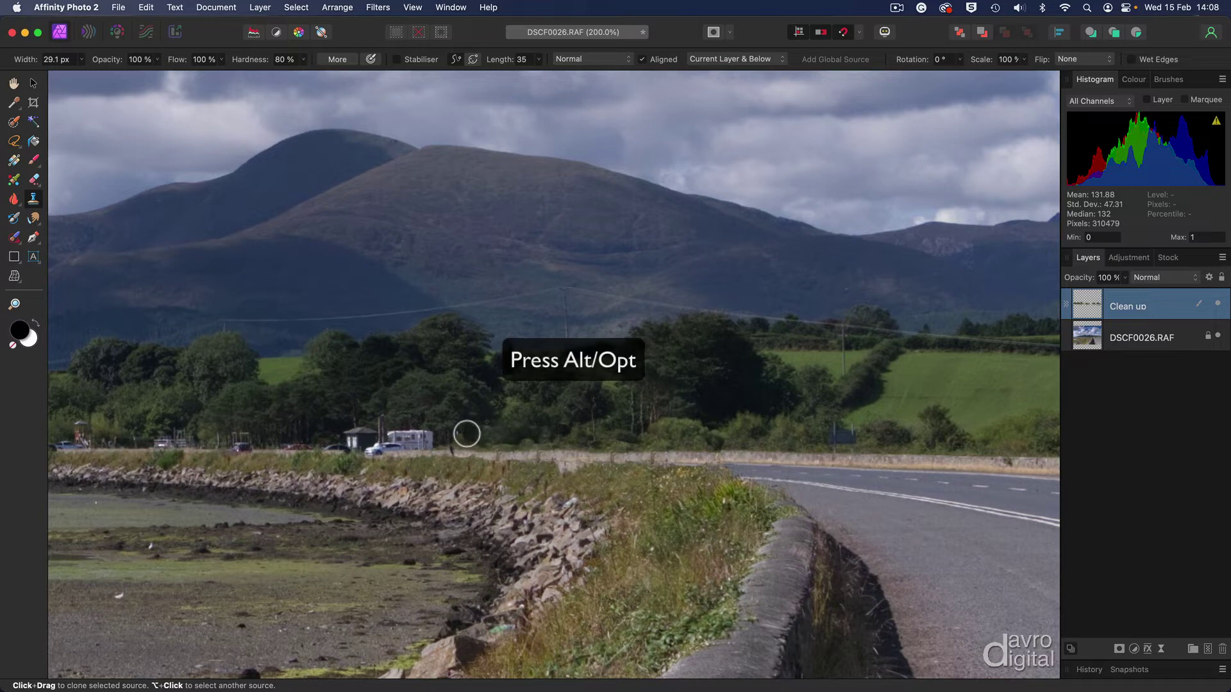
{"action": "mouse_move", "coordinate": [454, 434]}
{"action": "left_mouse_down"}
{"action": "mouse_move", "coordinate": [466, 439]}
{"action": "mouse_move", "coordinate": [354, 427]}
{"action": "mouse_move", "coordinate": [429, 436]}
{"action": "mouse_move", "coordinate": [381, 446]}
{"action": "mouse_move", "coordinate": [350, 435]}
{"action": "mouse_move", "coordinate": [388, 431]}
{"action": "mouse_move", "coordinate": [360, 440]}
{"action": "left_mouse_up"}
{"action": "left_click", "coordinate": [378, 436]}
{"action": "key", "text": "super+0"}
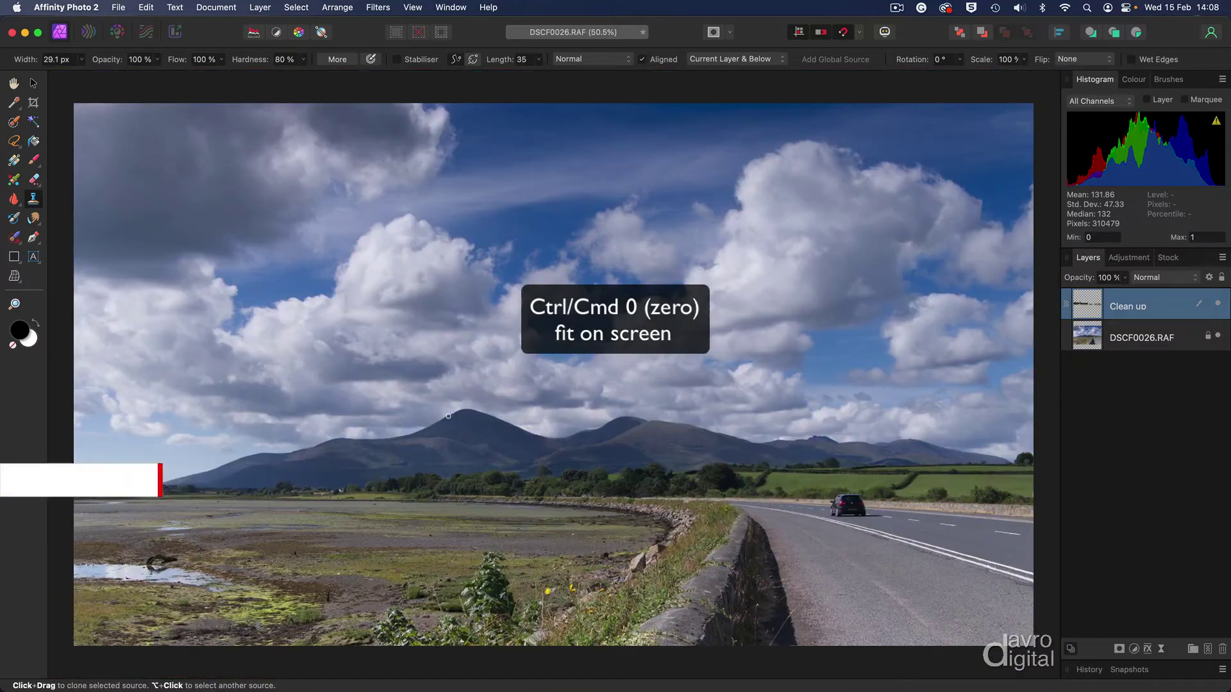
{"action": "left_click", "coordinate": [1217, 305]}
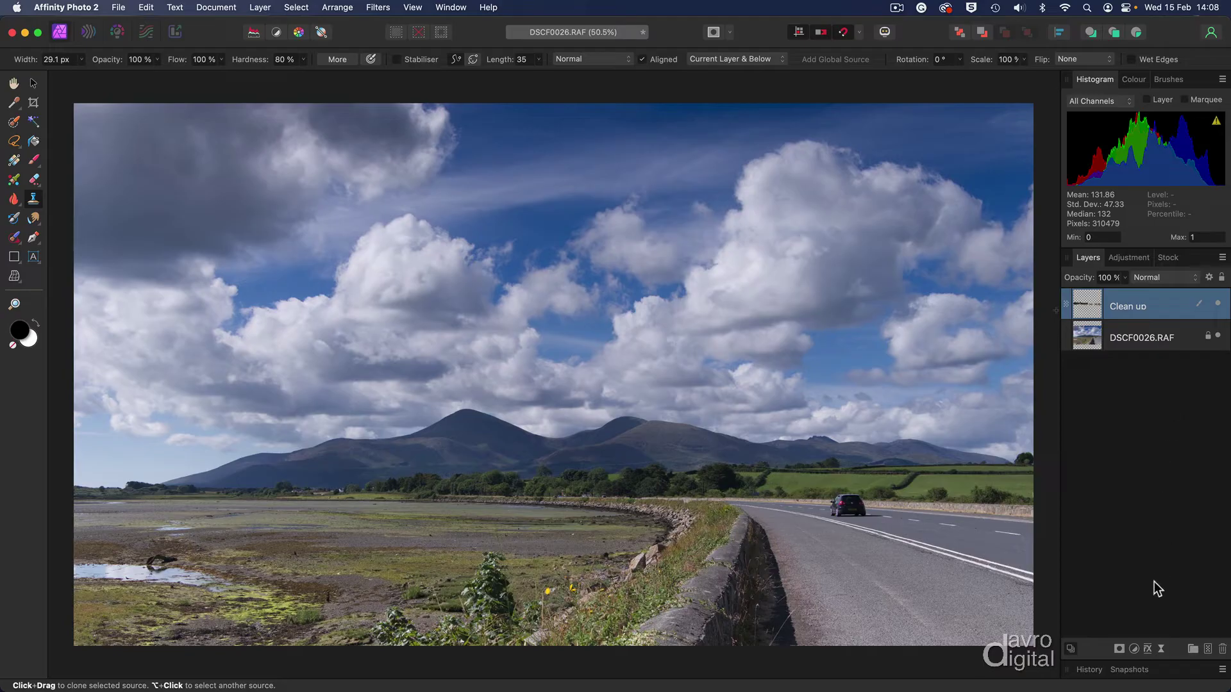
Step: Add a Levels adjustment above the Clean up layer with White Level 91% and Black Level 5%
{"action": "left_click", "coordinate": [1135, 648]}
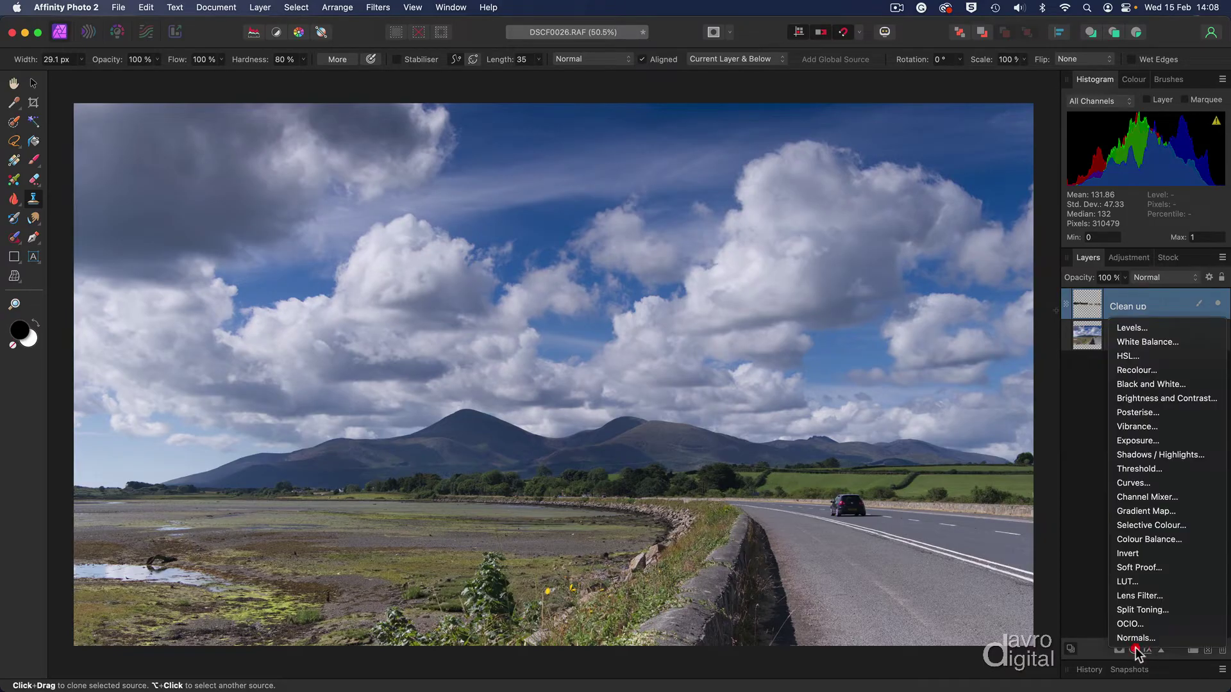
{"action": "left_click", "coordinate": [1132, 330]}
{"action": "left_click_drag", "start_coordinate": [967, 383], "coordinate": [1108, 64]}
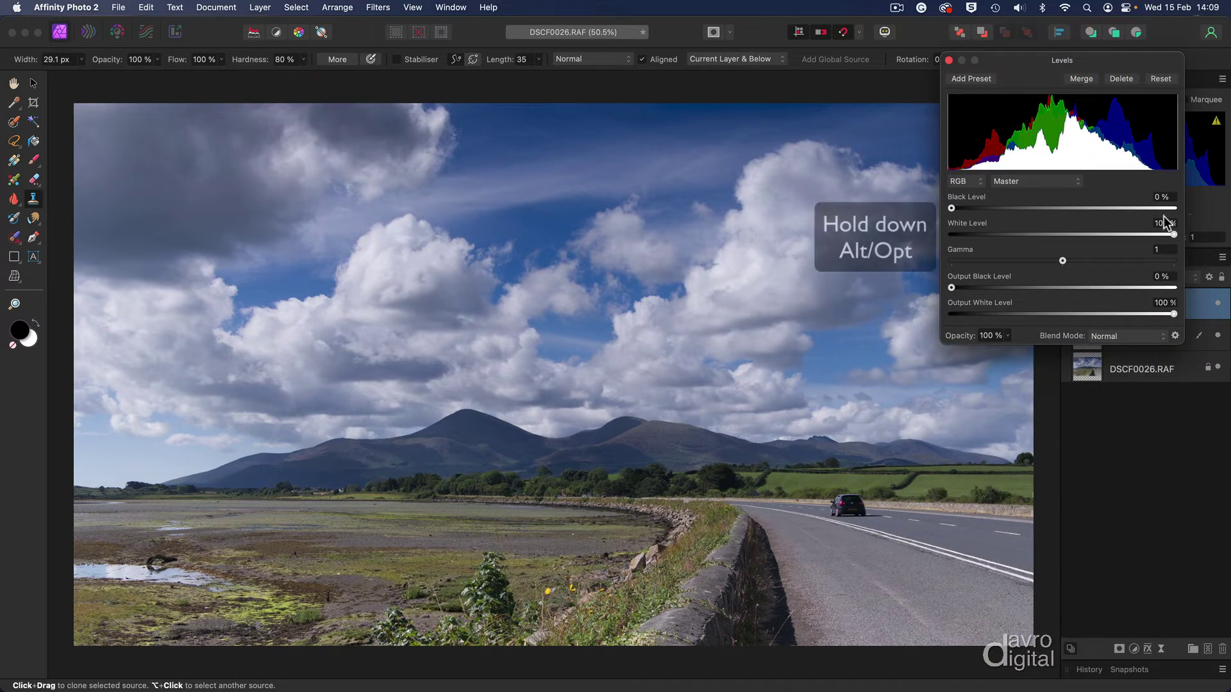
{"action": "mouse_move", "coordinate": [1174, 234]}
{"action": "left_mouse_down"}
{"action": "mouse_move", "coordinate": [1144, 236]}
{"action": "mouse_move", "coordinate": [1156, 238]}
{"action": "left_mouse_up"}
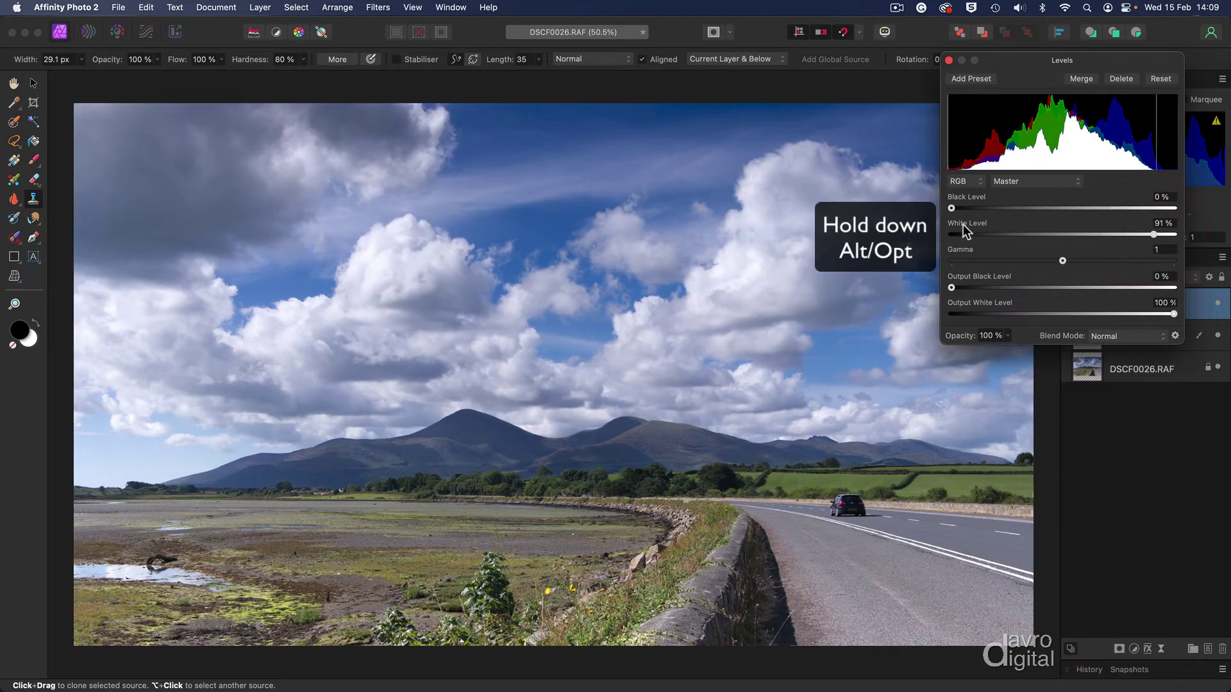
{"action": "left_click_drag", "start_coordinate": [952, 207], "coordinate": [963, 215]}
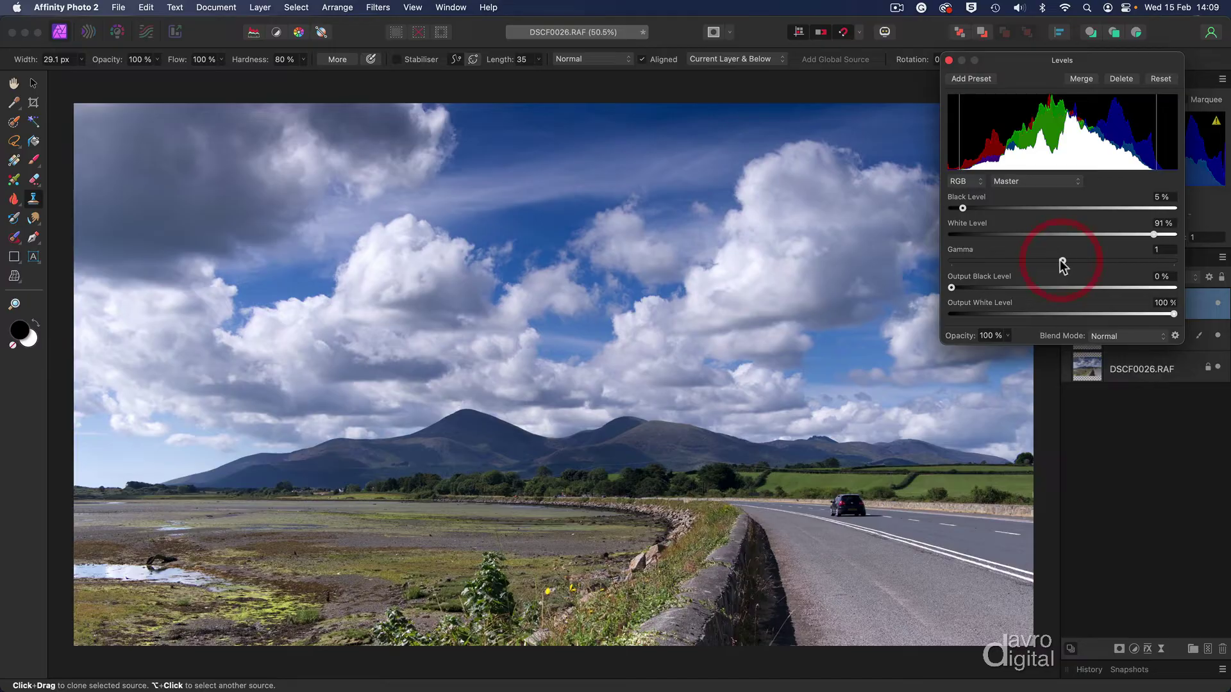
{"action": "left_click_drag", "start_coordinate": [1056, 261], "coordinate": [1062, 262]}
{"action": "left_click", "coordinate": [1065, 261]}
{"action": "left_click", "coordinate": [949, 60]}
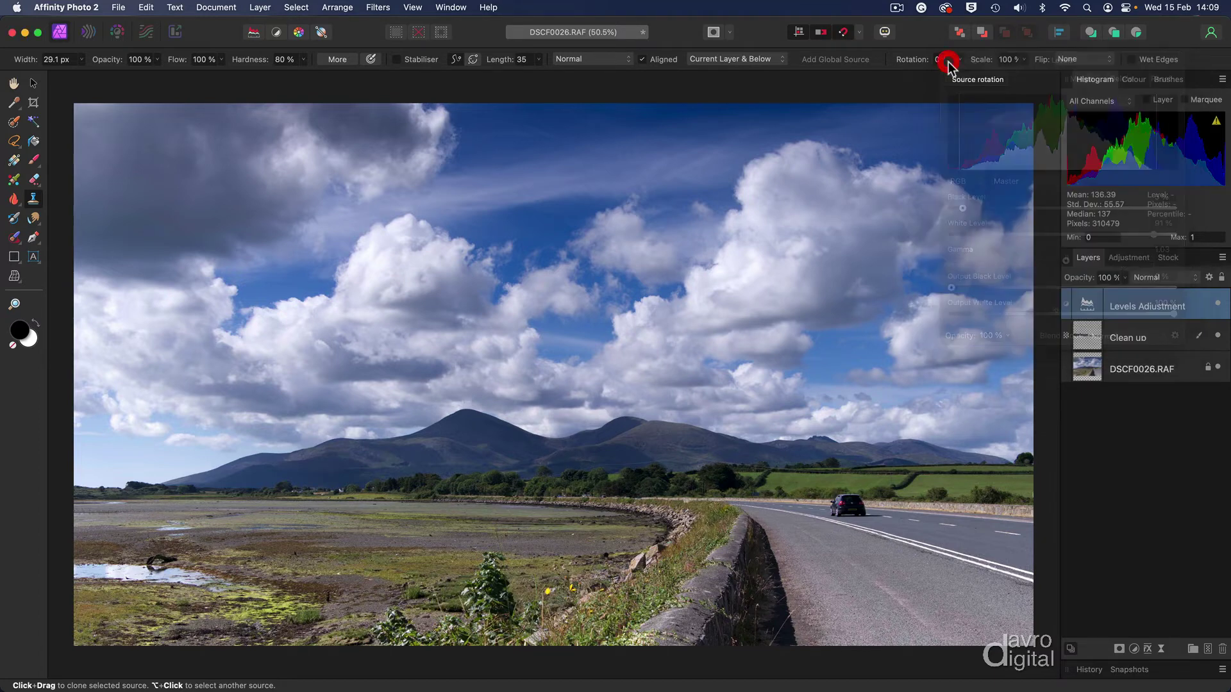
Step: Compare the photo with the Levels adjustment hidden and shown
{"action": "left_click", "coordinate": [1218, 304]}
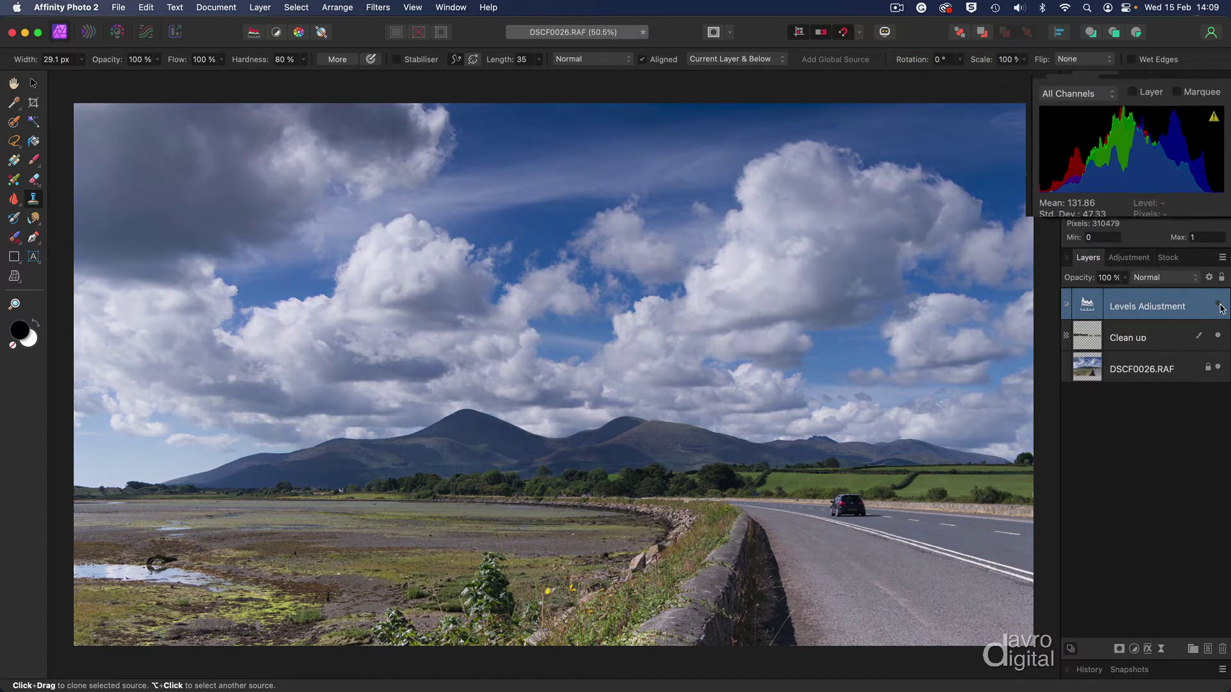
{"action": "left_click", "coordinate": [1218, 305]}
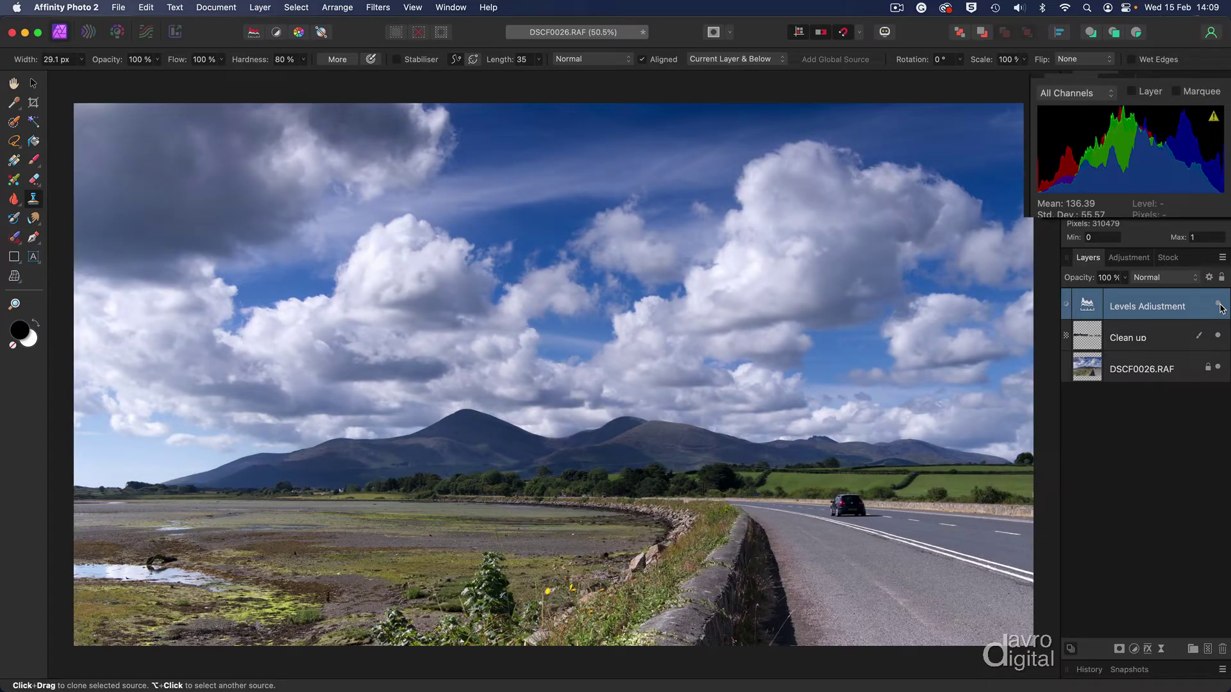
{"action": "left_click", "coordinate": [1218, 305]}
{"action": "left_click", "coordinate": [1218, 305]}
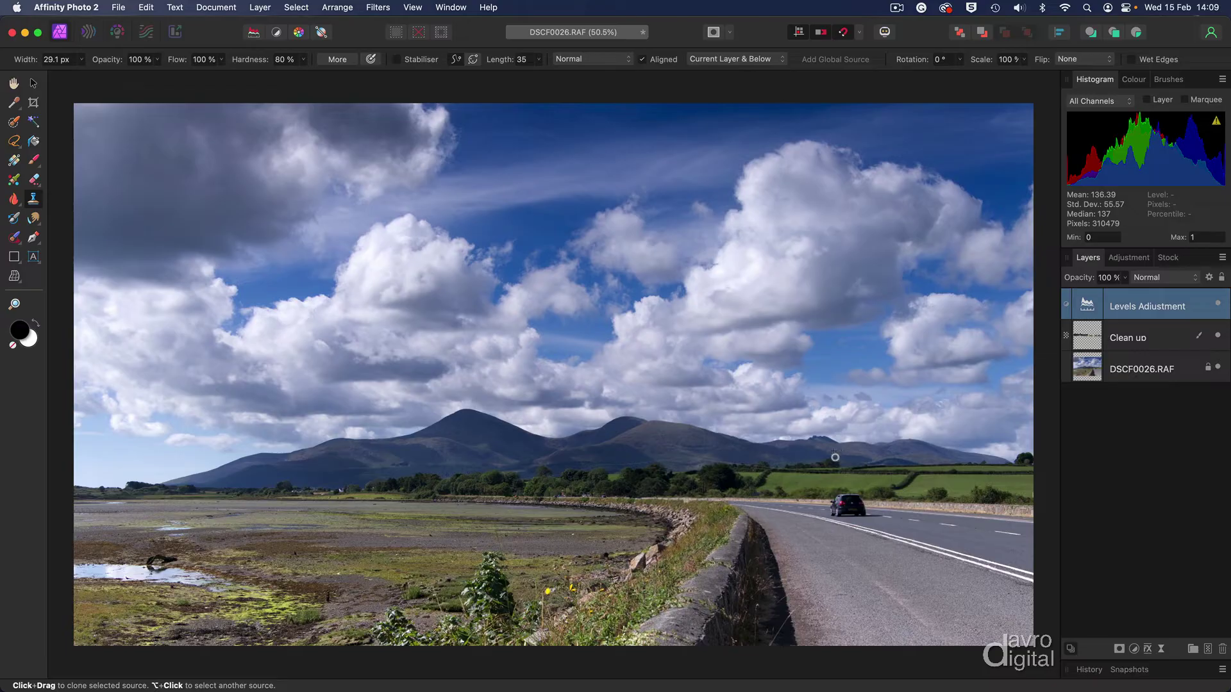
Step: Reopen the DSCF0026.RAF layer for RAW development and compare the preview with Show All Layers off and on
{"action": "left_click", "coordinate": [1086, 371]}
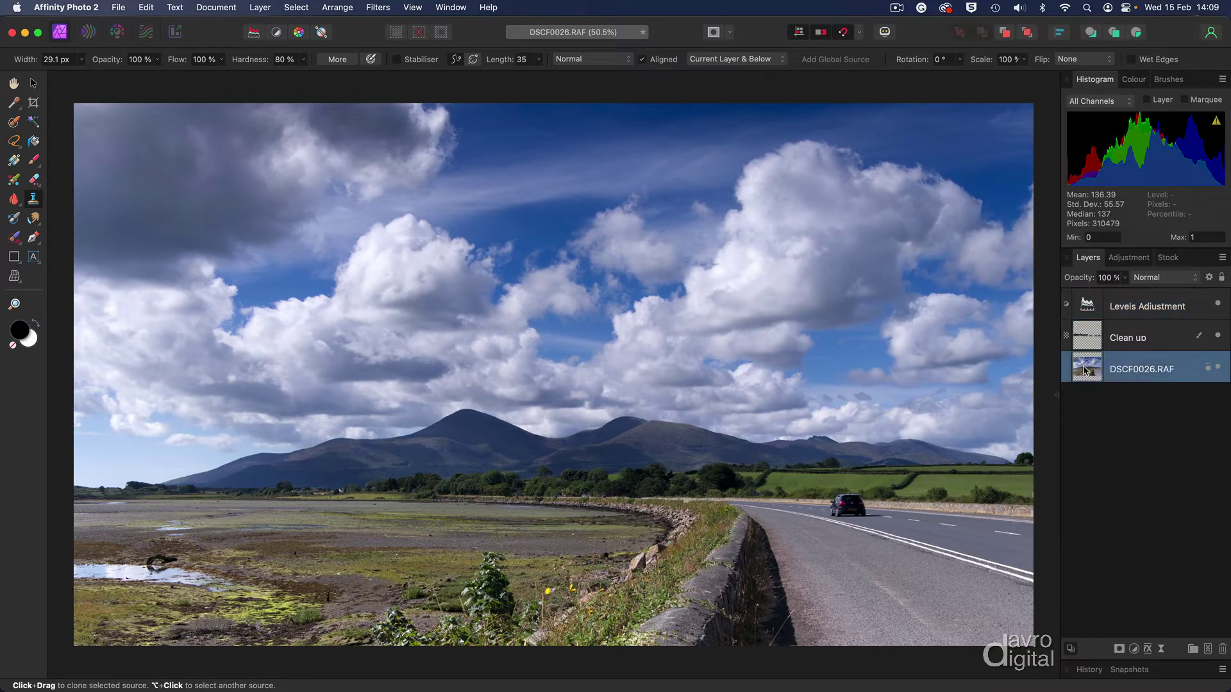
{"action": "double_click", "coordinate": [1093, 367]}
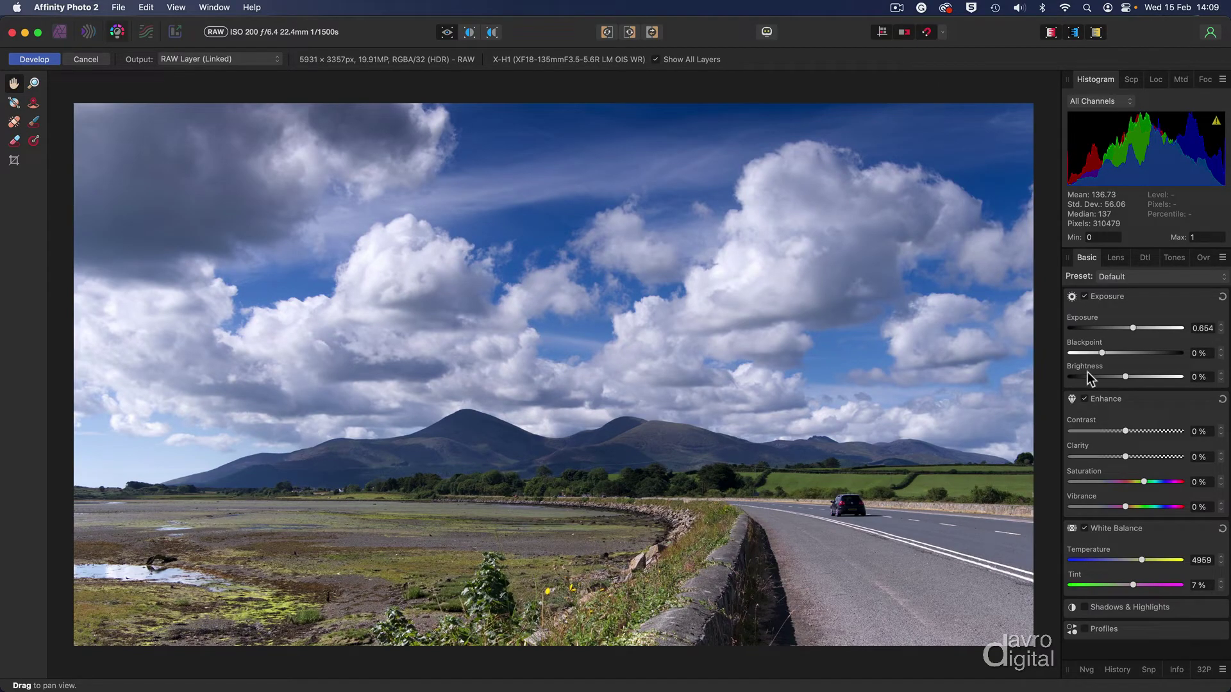
{"action": "left_click", "coordinate": [655, 56]}
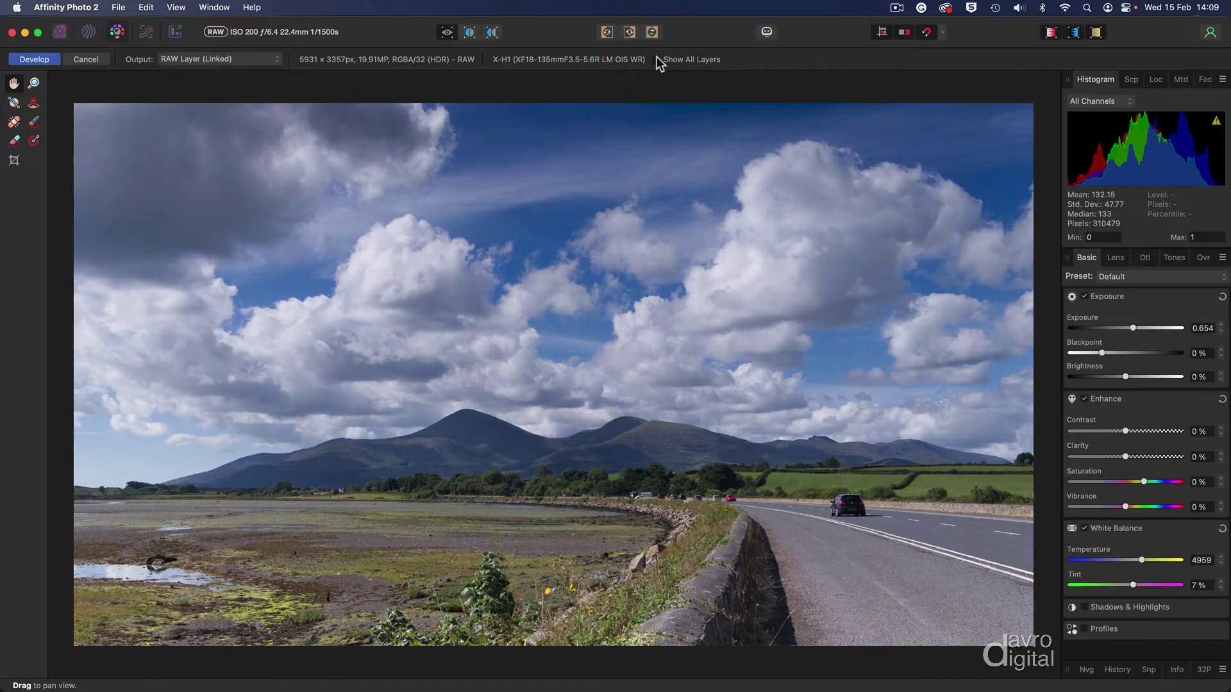
{"action": "left_click", "coordinate": [656, 57]}
{"action": "left_click", "coordinate": [657, 57]}
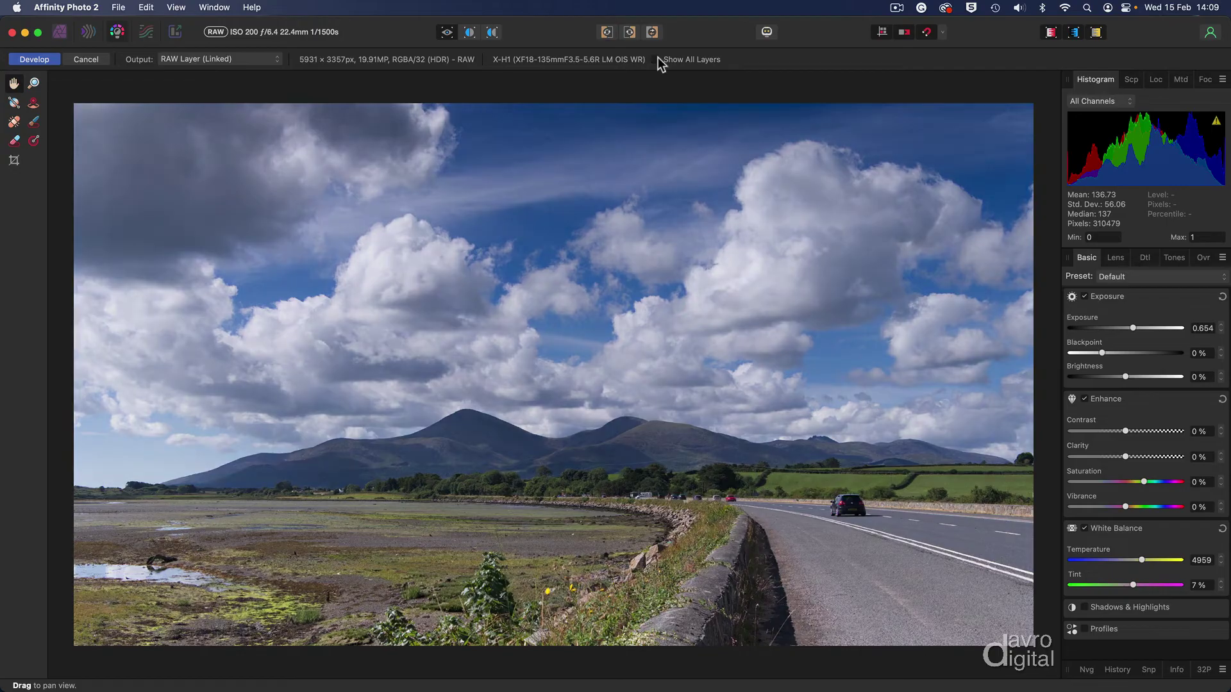
{"action": "left_click", "coordinate": [658, 58]}
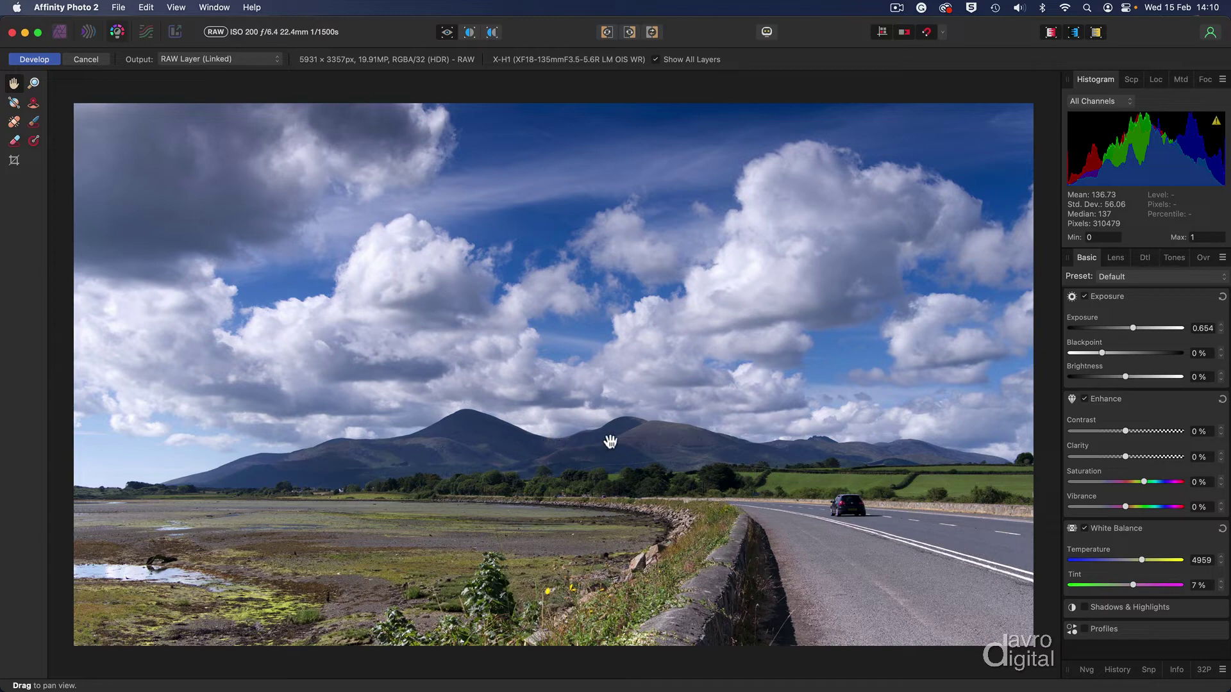
Step: Add a brush overlay and paint it over the whole mountain range with an edge-aware 221.9 px brush
{"action": "left_click", "coordinate": [1204, 259]}
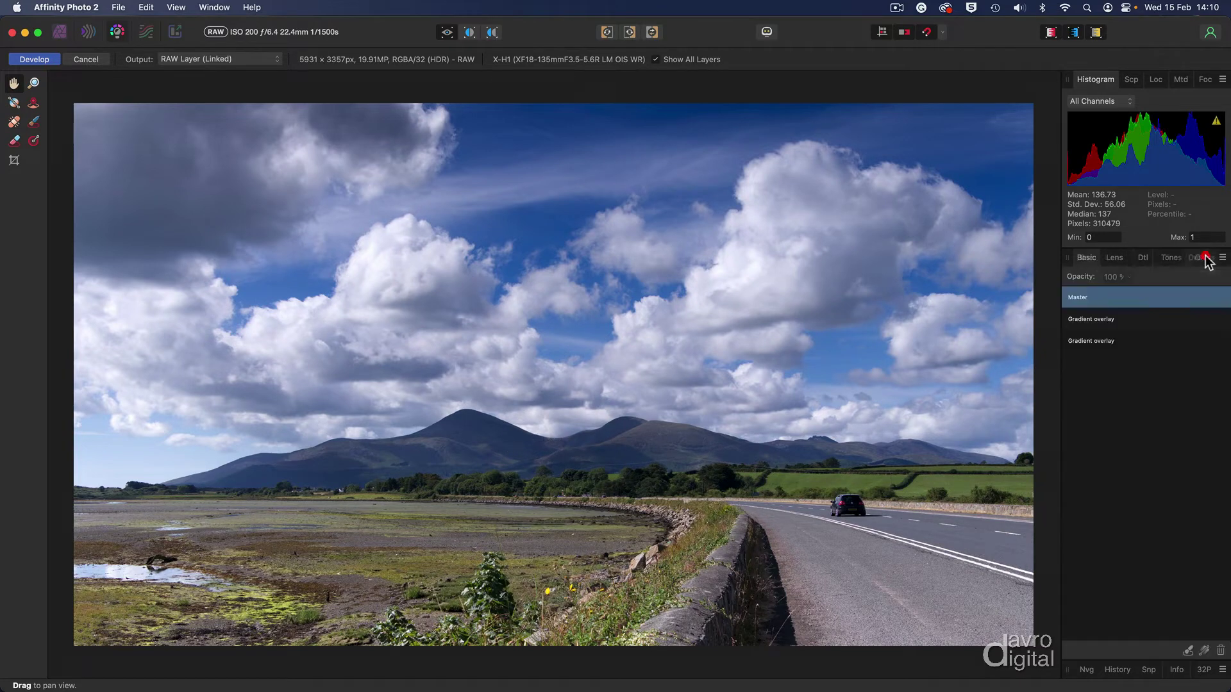
{"action": "left_click", "coordinate": [1189, 651]}
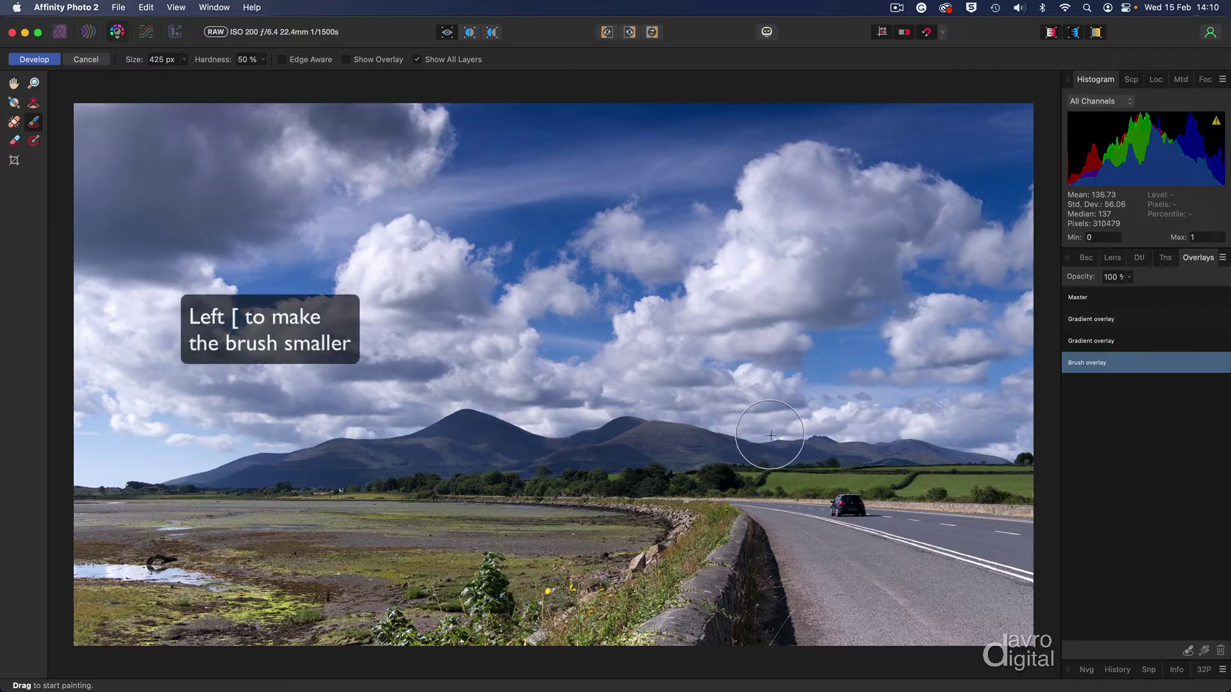
{"action": "key", "text": "bracketleft"}
{"action": "key", "text": "bracketleft"}
{"action": "key", "text": "bracketleft"}
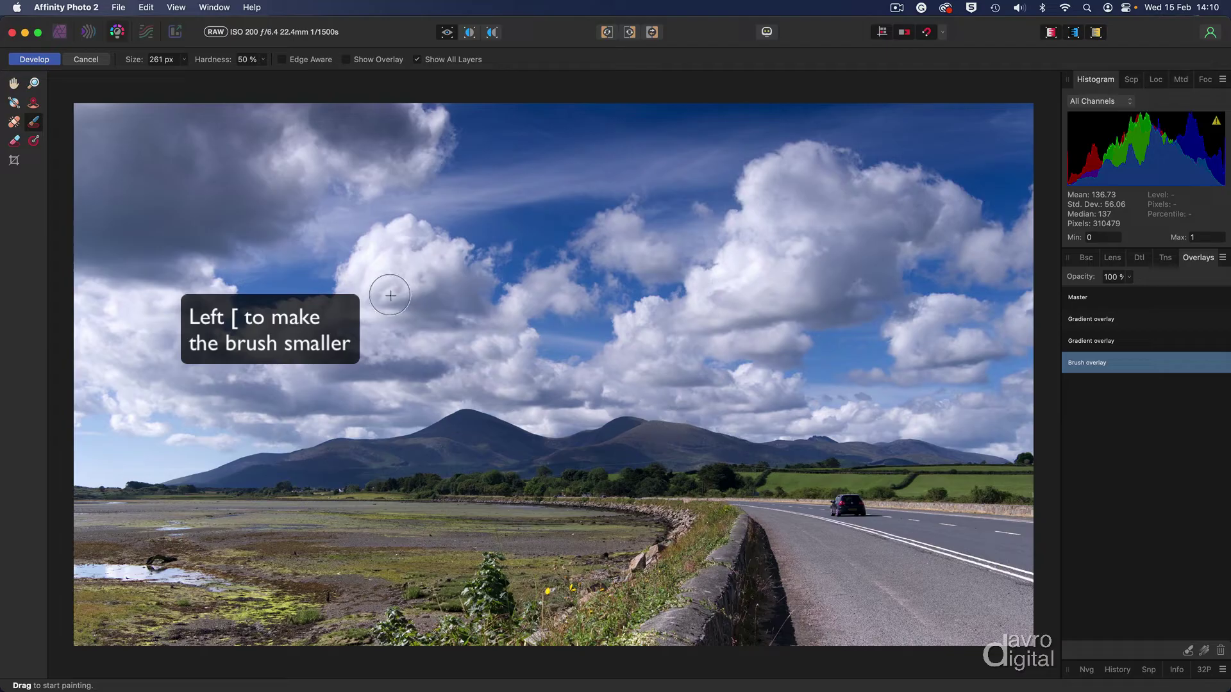
{"action": "left_click", "coordinate": [282, 59]}
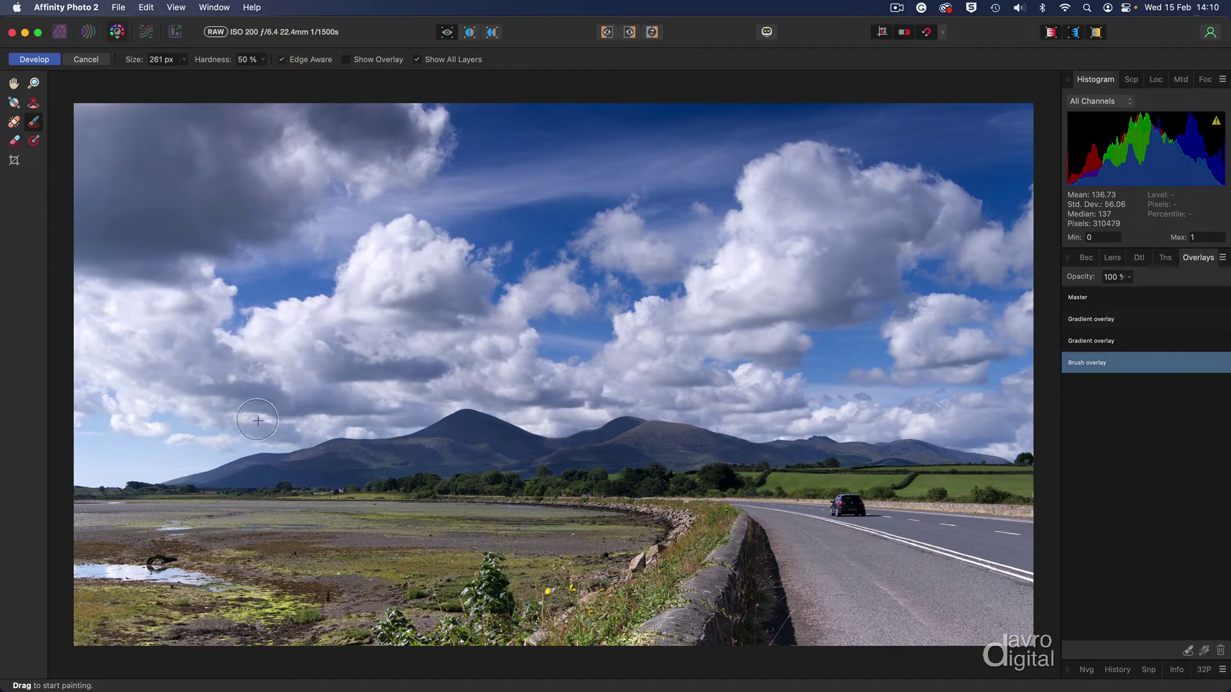
{"action": "key", "text": "bracketleft"}
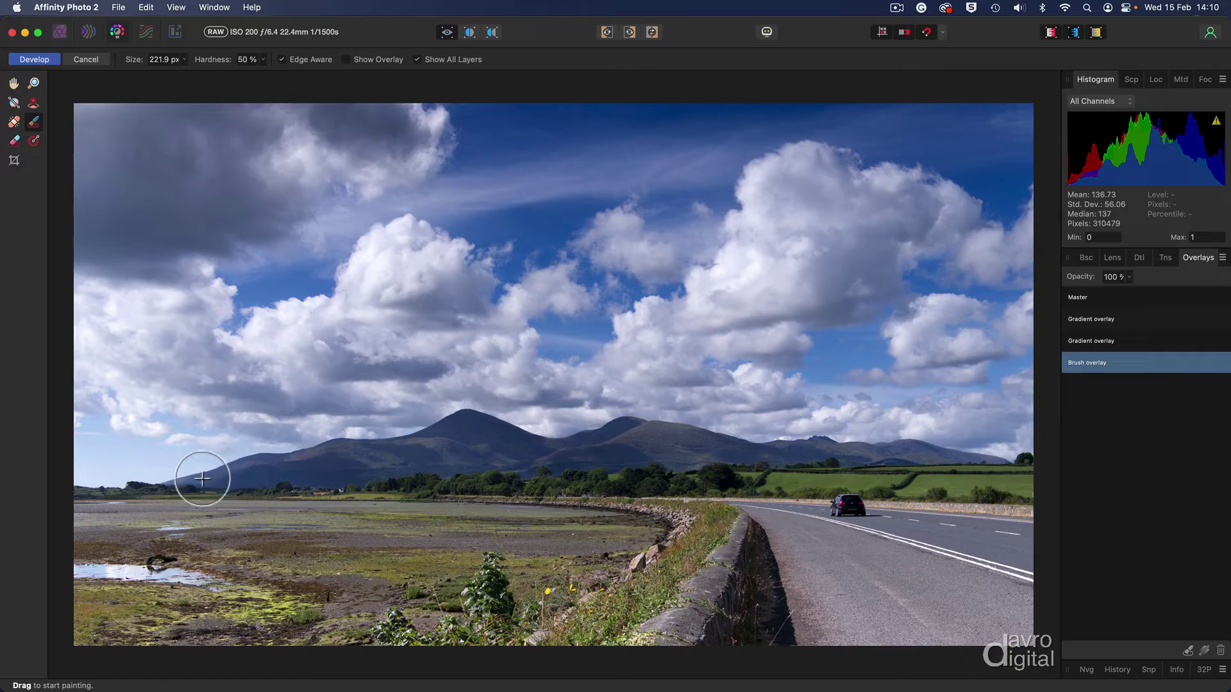
{"action": "mouse_move", "coordinate": [201, 475]}
{"action": "left_mouse_down"}
{"action": "mouse_move", "coordinate": [169, 482]}
{"action": "mouse_move", "coordinate": [353, 450]}
{"action": "mouse_move", "coordinate": [334, 474]}
{"action": "mouse_move", "coordinate": [301, 478]}
{"action": "mouse_move", "coordinate": [382, 463]}
{"action": "mouse_move", "coordinate": [367, 457]}
{"action": "mouse_move", "coordinate": [422, 448]}
{"action": "mouse_move", "coordinate": [353, 450]}
{"action": "mouse_move", "coordinate": [440, 443]}
{"action": "mouse_move", "coordinate": [448, 437]}
{"action": "mouse_move", "coordinate": [423, 443]}
{"action": "mouse_move", "coordinate": [470, 418]}
{"action": "mouse_move", "coordinate": [543, 451]}
{"action": "mouse_move", "coordinate": [378, 468]}
{"action": "mouse_move", "coordinate": [478, 448]}
{"action": "mouse_move", "coordinate": [563, 455]}
{"action": "mouse_move", "coordinate": [522, 461]}
{"action": "mouse_move", "coordinate": [640, 430]}
{"action": "mouse_move", "coordinate": [700, 447]}
{"action": "mouse_move", "coordinate": [588, 461]}
{"action": "mouse_move", "coordinate": [627, 429]}
{"action": "mouse_move", "coordinate": [723, 453]}
{"action": "mouse_move", "coordinate": [699, 445]}
{"action": "mouse_move", "coordinate": [682, 461]}
{"action": "mouse_move", "coordinate": [826, 448]}
{"action": "mouse_move", "coordinate": [814, 448]}
{"action": "mouse_move", "coordinate": [1008, 467]}
{"action": "left_mouse_up"}
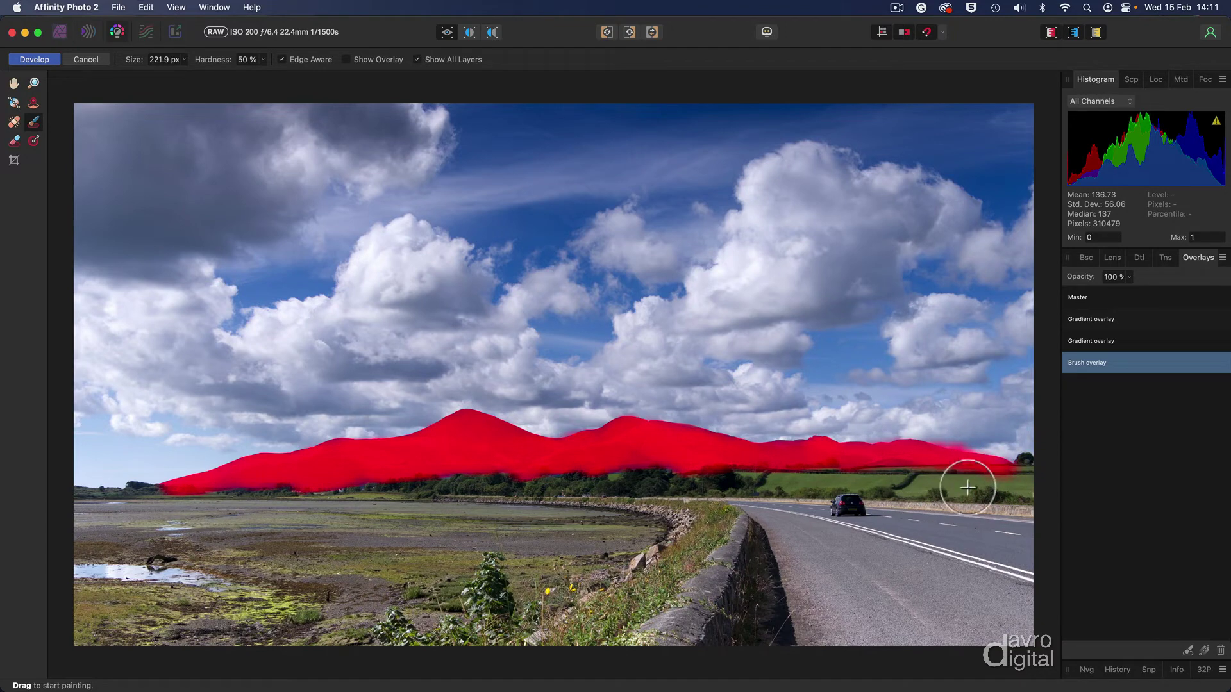
Step: Erase the overlay spill along the mountains' lower edge above the trees and fields with an edge-aware 261 px eraser
{"action": "left_click", "coordinate": [13, 142]}
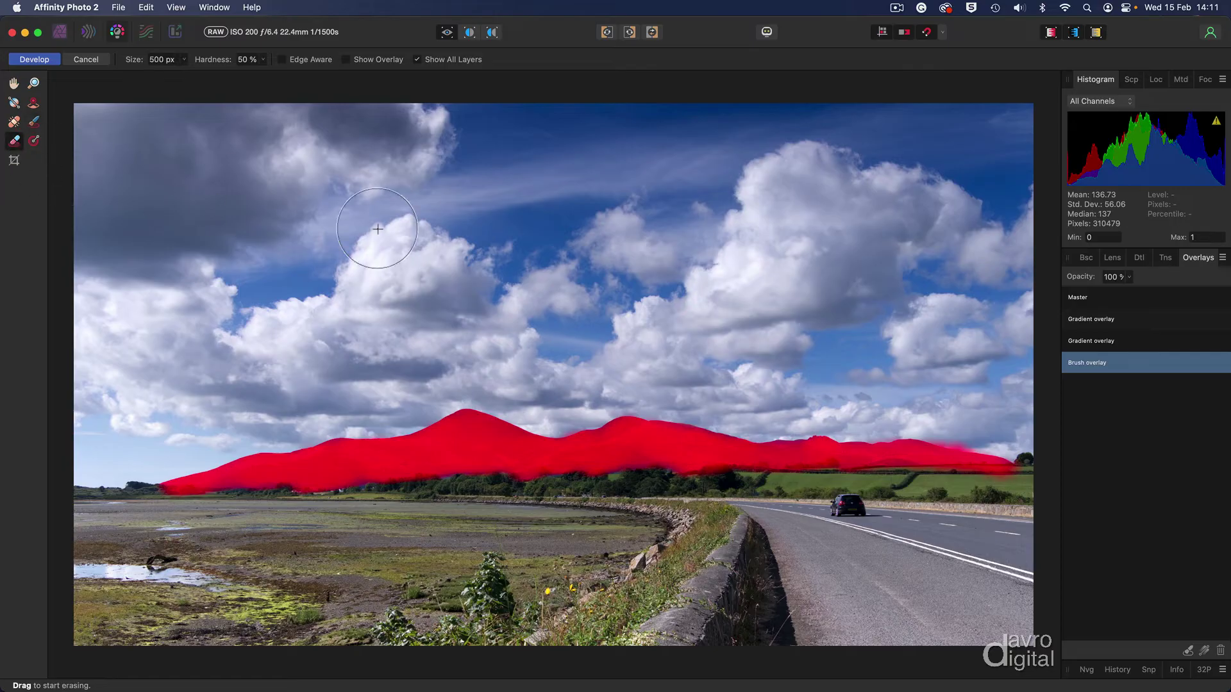
{"action": "key", "text": "bracketleft"}
{"action": "key", "text": "bracketleft"}
{"action": "key", "text": "bracketleft"}
{"action": "key", "text": "bracketleft"}
{"action": "key", "text": "bracketleft"}
{"action": "key", "text": "bracketleft"}
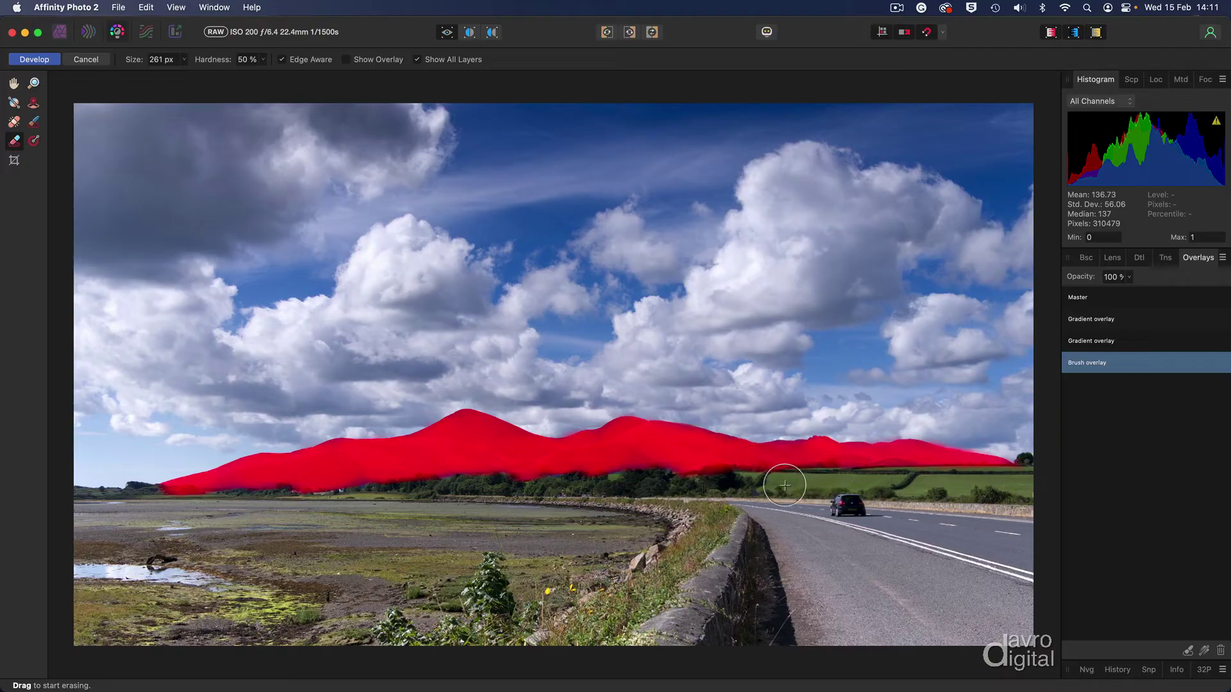
{"action": "mouse_move", "coordinate": [785, 486]}
{"action": "left_mouse_down"}
{"action": "mouse_move", "coordinate": [636, 475]}
{"action": "mouse_move", "coordinate": [512, 489]}
{"action": "left_mouse_up"}
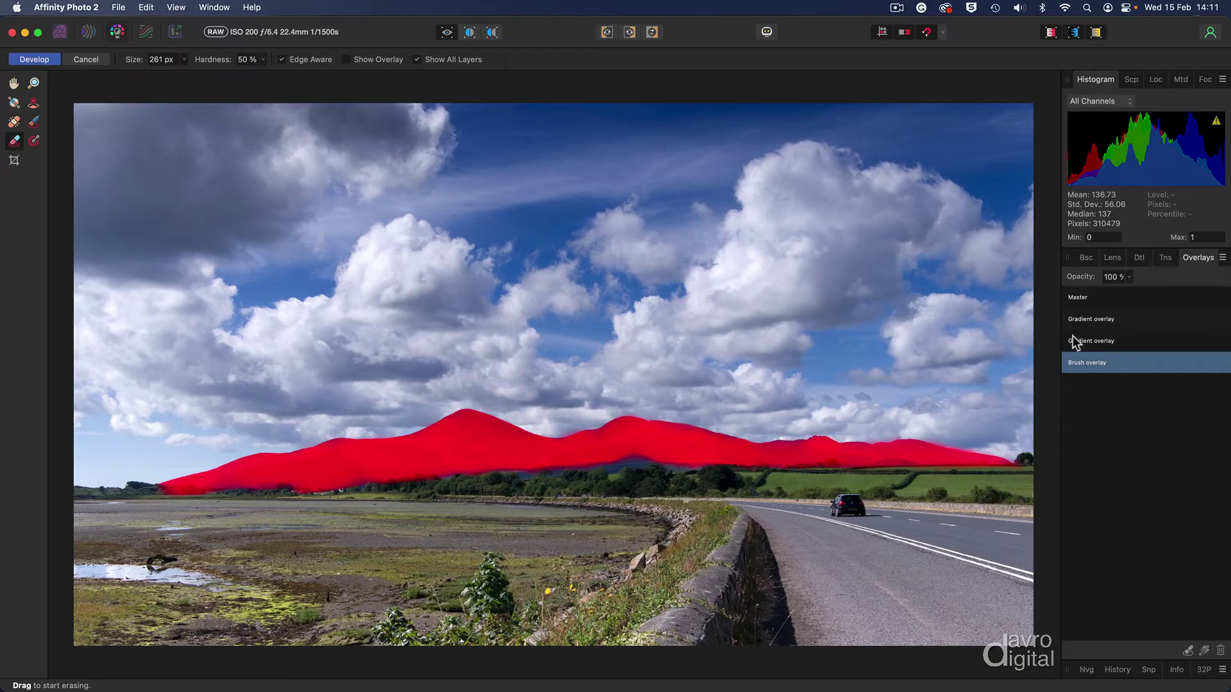
Step: Set the mountain brush overlay's exposure to 0.409 and contrast to 2%, and return to the View tool
{"action": "left_click", "coordinate": [1083, 257]}
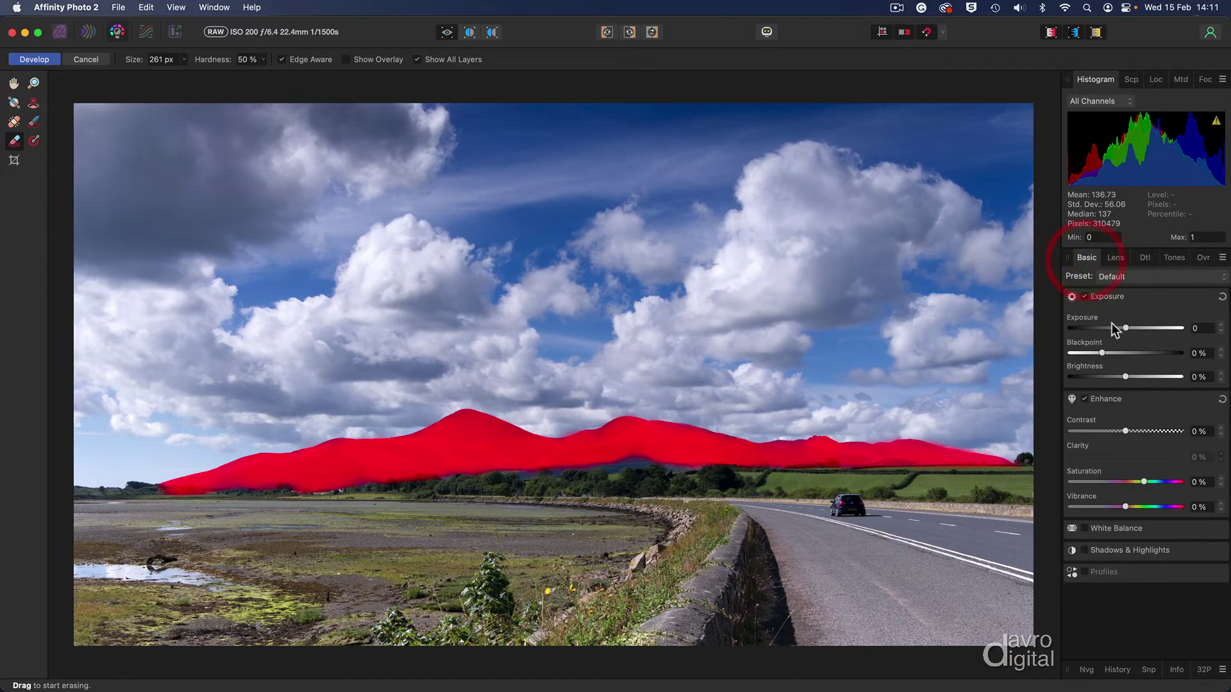
{"action": "left_click_drag", "start_coordinate": [1126, 328], "coordinate": [1129, 329]}
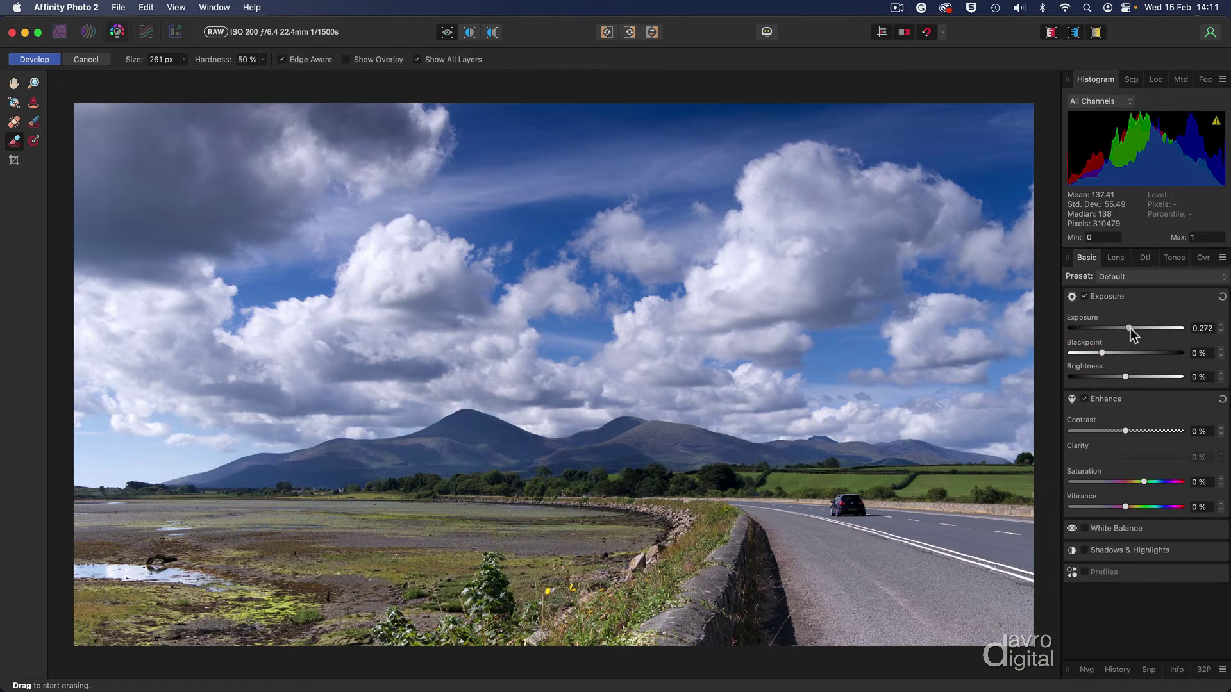
{"action": "left_click_drag", "start_coordinate": [1126, 431], "coordinate": [1130, 432]}
{"action": "left_click_drag", "start_coordinate": [1129, 327], "coordinate": [1132, 328]}
{"action": "key", "text": "h"}
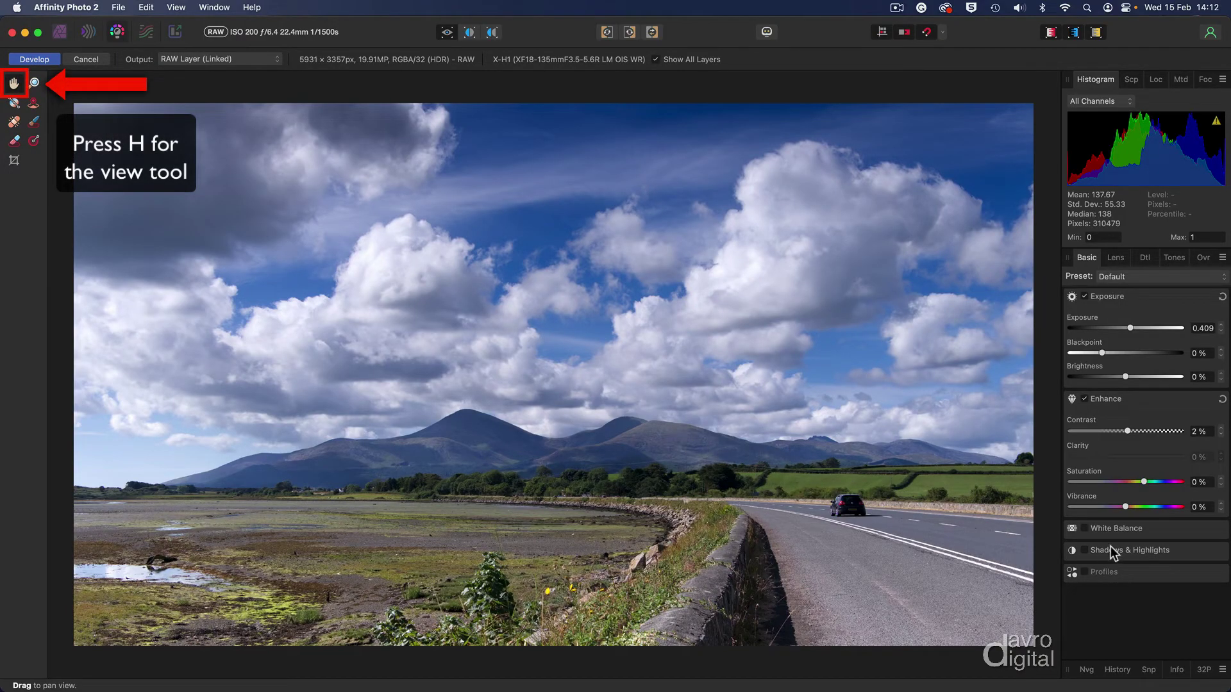
Step: Enable White Balance for the mountain overlay and warm its temperature to 16%
{"action": "left_click", "coordinate": [1114, 530]}
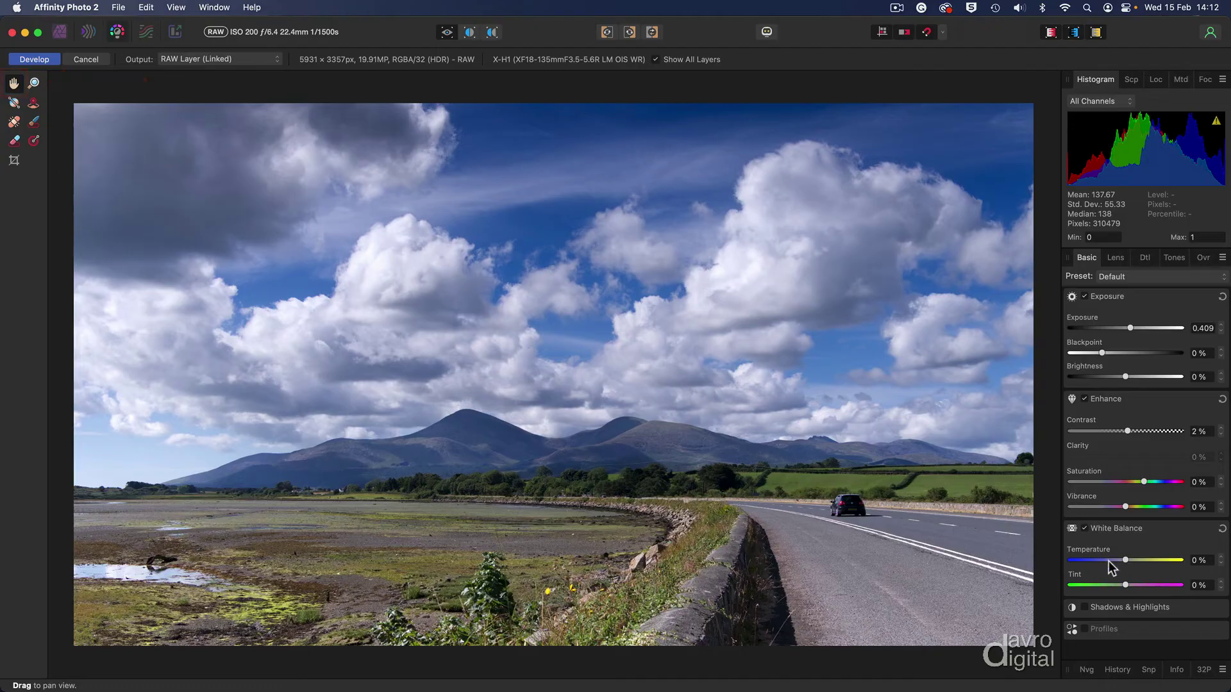
{"action": "left_click_drag", "start_coordinate": [1127, 561], "coordinate": [1134, 564]}
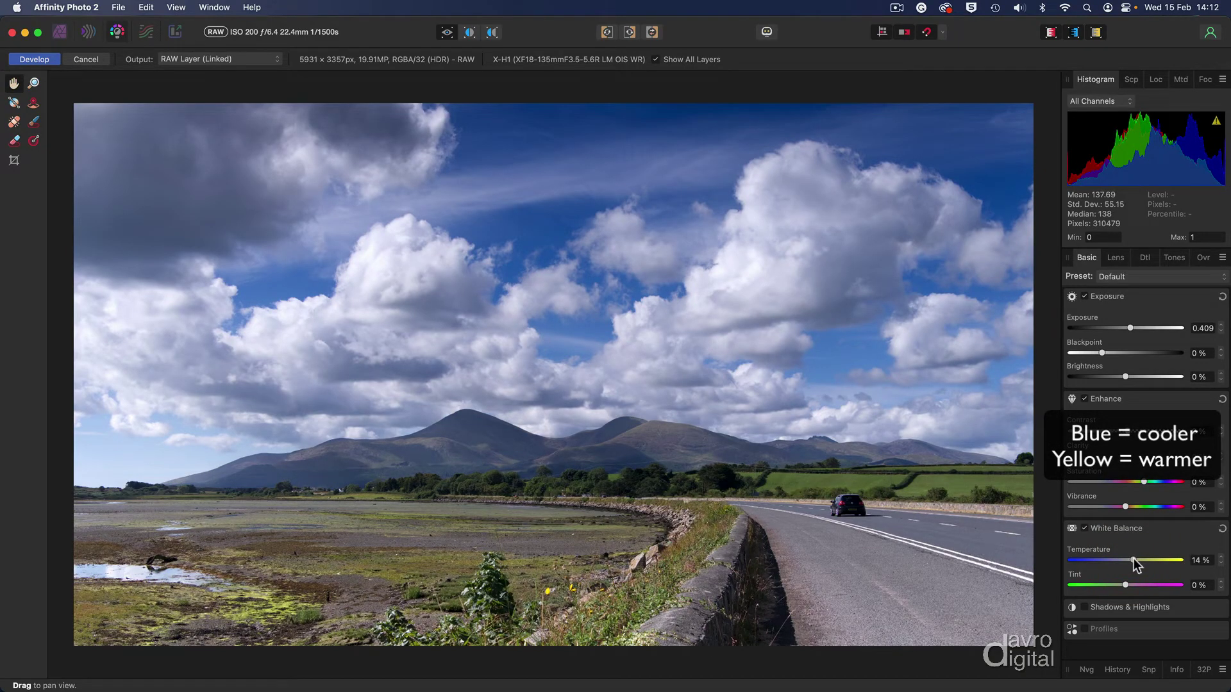
{"action": "left_click_drag", "start_coordinate": [1133, 559], "coordinate": [1134, 559]}
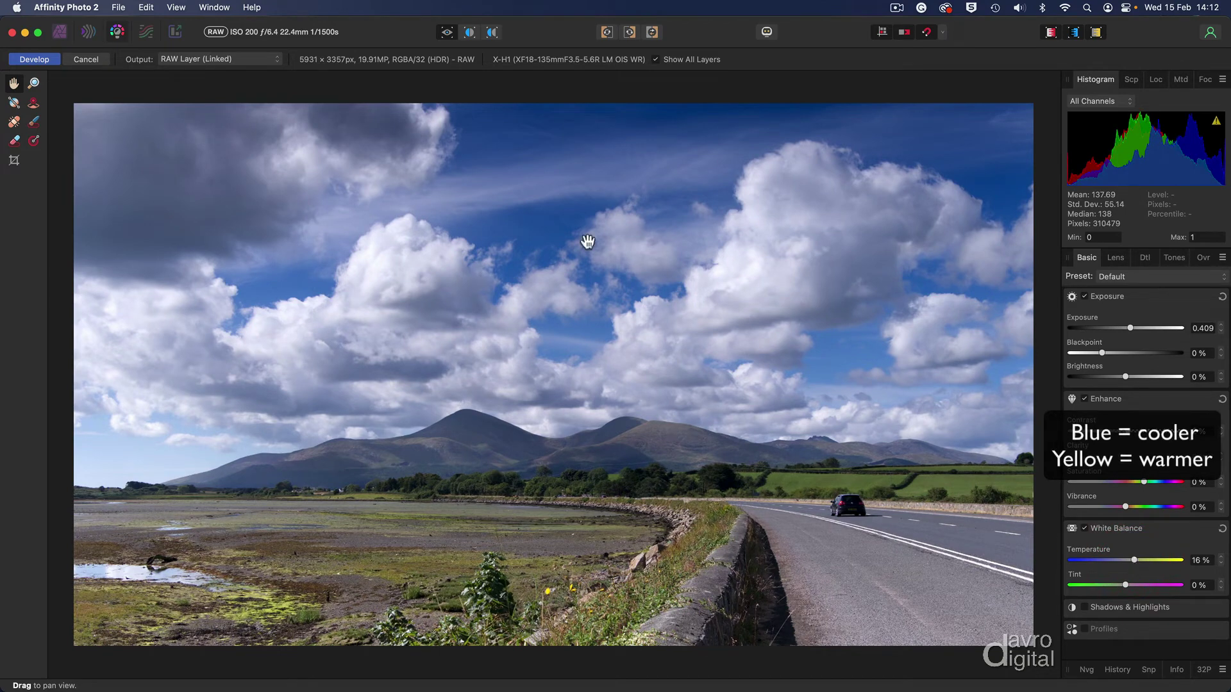
Step: Compare the mountains before and after in a split view, restore the single view and develop the RAW changes
{"action": "left_click", "coordinate": [470, 33]}
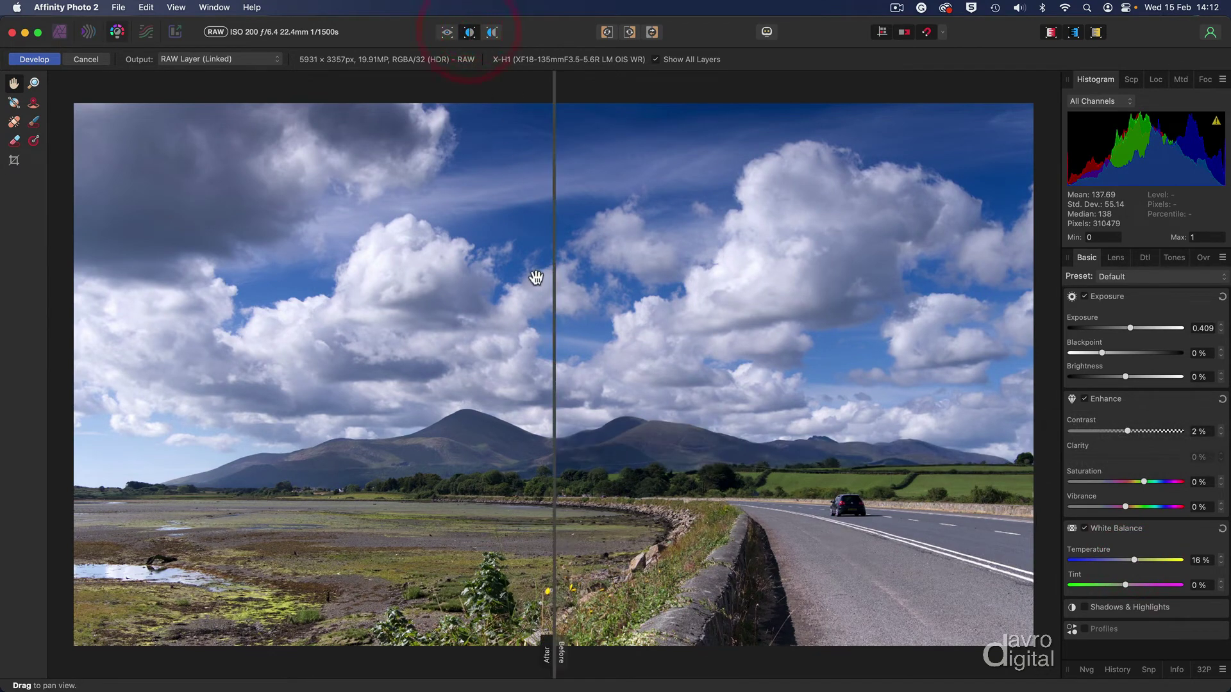
{"action": "left_click_drag", "start_coordinate": [553, 272], "coordinate": [671, 321]}
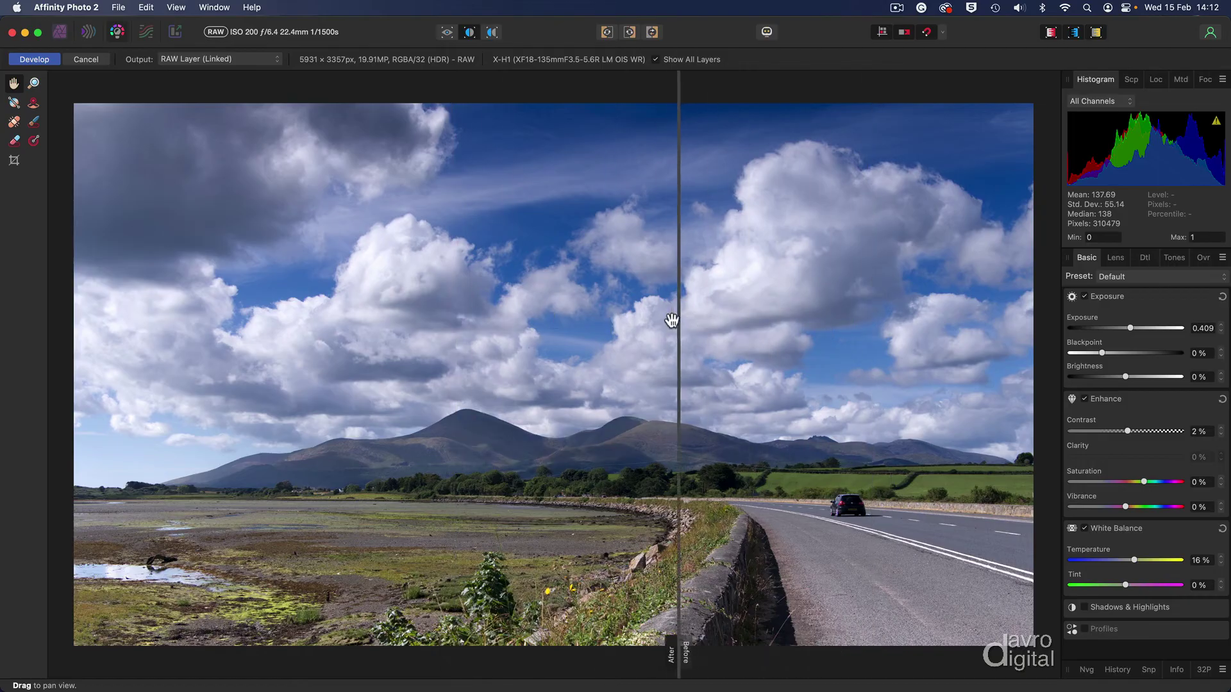
{"action": "left_click", "coordinate": [447, 34]}
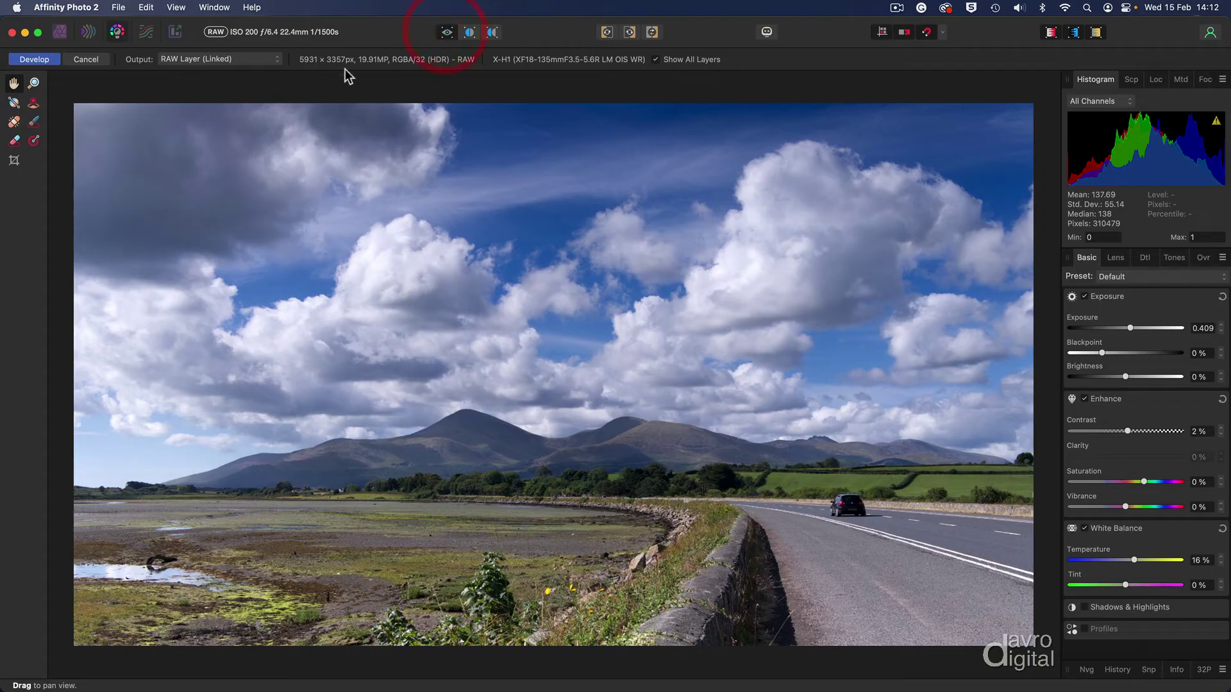
{"action": "left_click", "coordinate": [41, 61]}
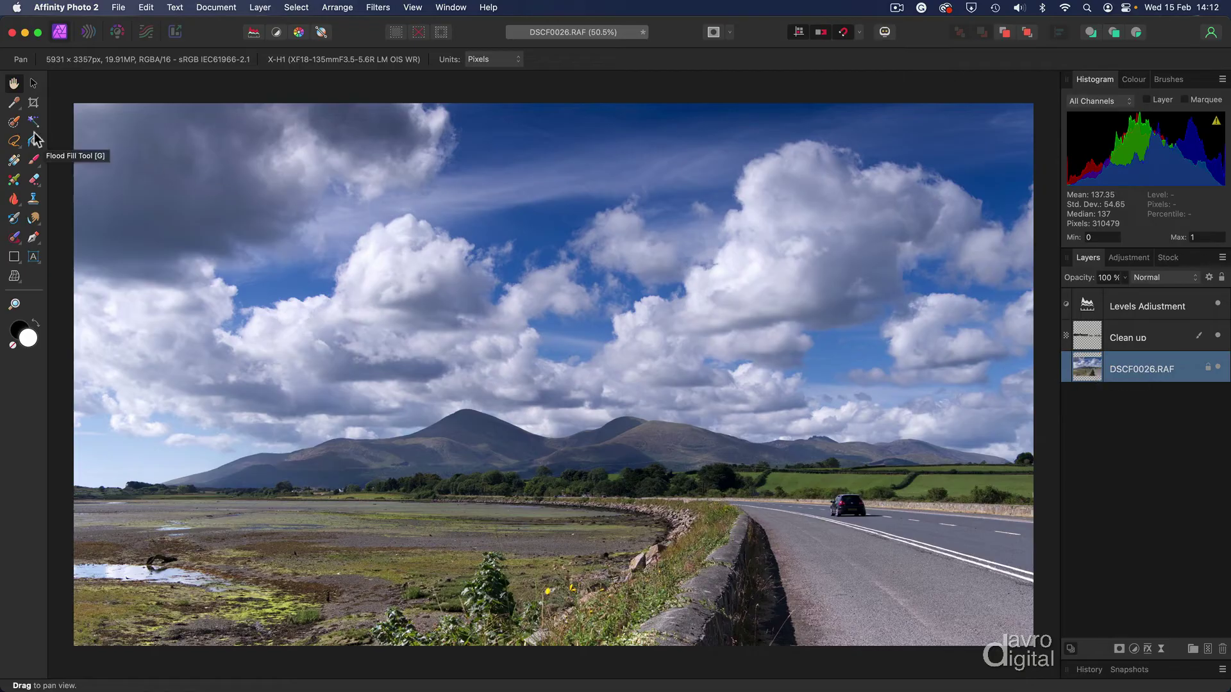
Step: Select the sky down to the mountain ridge with the Selection Brush and add a live Clarity filter masked to it above the Levels Adjustment
{"action": "left_click", "coordinate": [14, 126]}
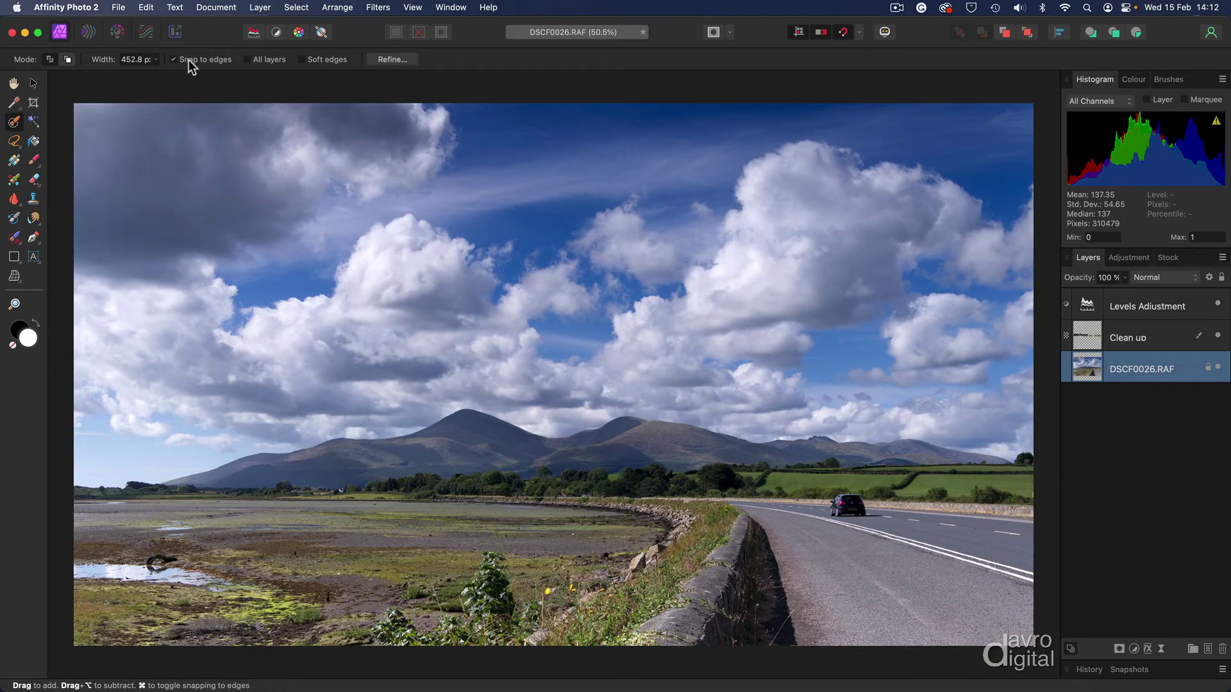
{"action": "mouse_move", "coordinate": [131, 404]}
{"action": "left_mouse_down"}
{"action": "mouse_move", "coordinate": [192, 403]}
{"action": "mouse_move", "coordinate": [384, 335]}
{"action": "mouse_move", "coordinate": [616, 308]}
{"action": "mouse_move", "coordinate": [956, 353]}
{"action": "mouse_move", "coordinate": [590, 331]}
{"action": "mouse_move", "coordinate": [549, 359]}
{"action": "mouse_move", "coordinate": [556, 391]}
{"action": "mouse_move", "coordinate": [632, 363]}
{"action": "mouse_move", "coordinate": [973, 349]}
{"action": "mouse_move", "coordinate": [956, 229]}
{"action": "mouse_move", "coordinate": [838, 171]}
{"action": "mouse_move", "coordinate": [672, 155]}
{"action": "mouse_move", "coordinate": [212, 151]}
{"action": "left_mouse_up"}
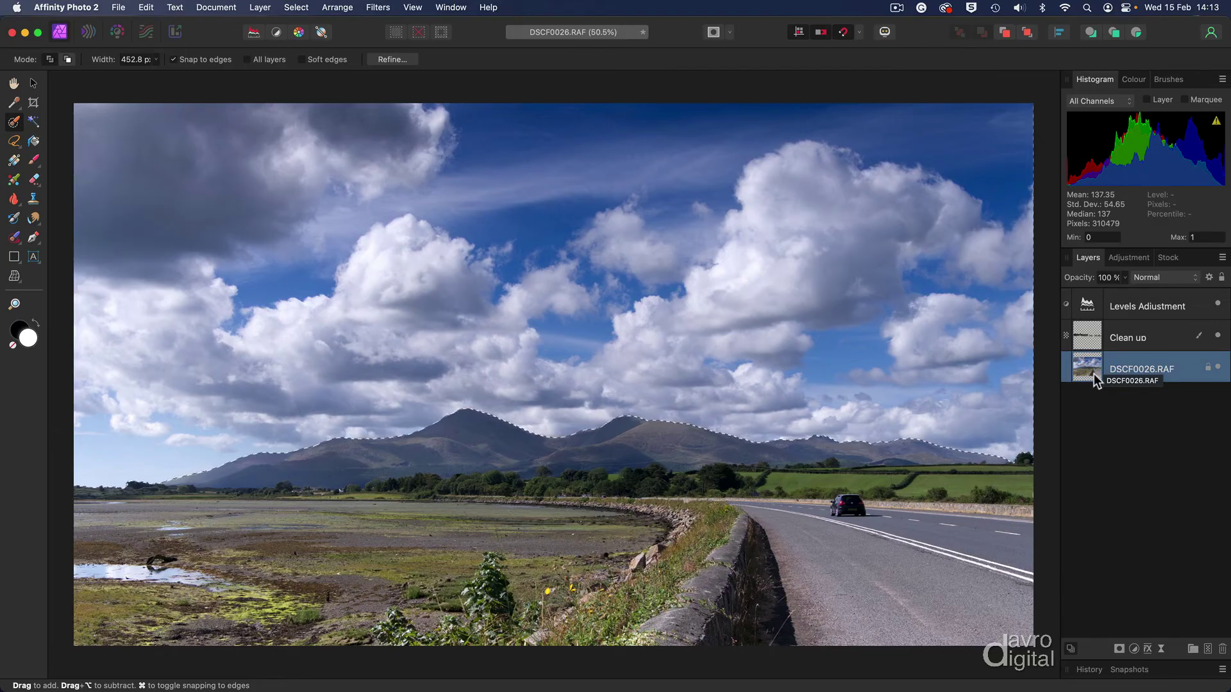
{"action": "left_click", "coordinate": [1134, 309]}
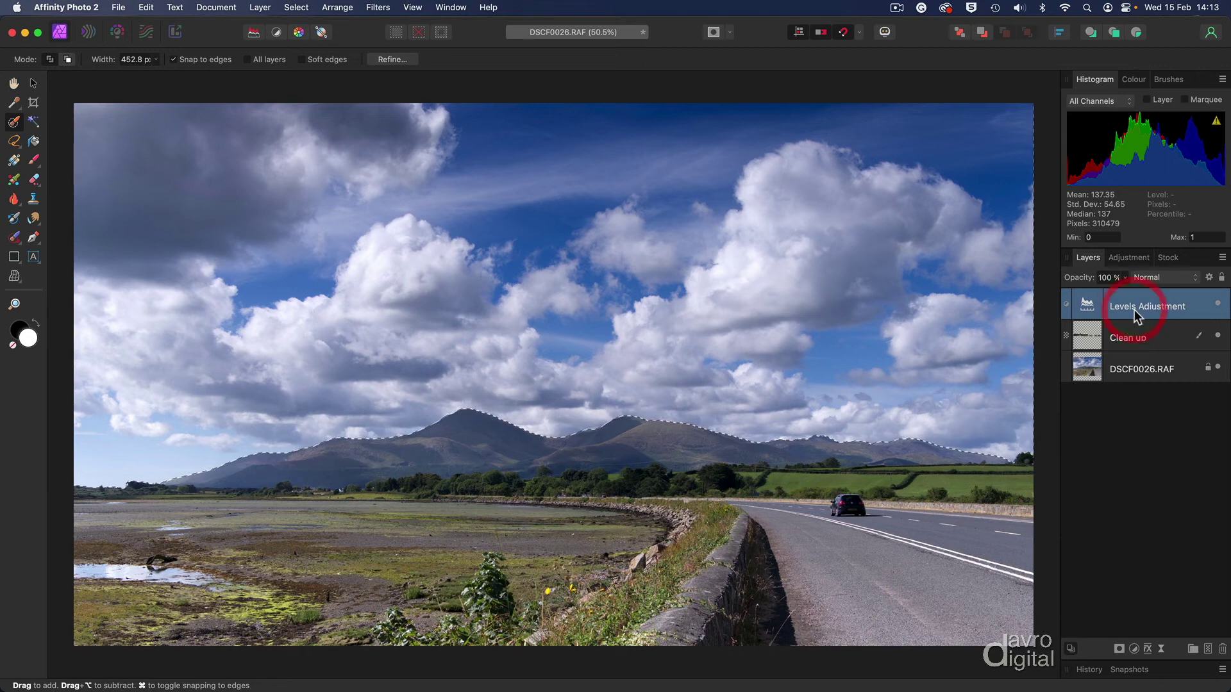
{"action": "left_click", "coordinate": [1161, 649]}
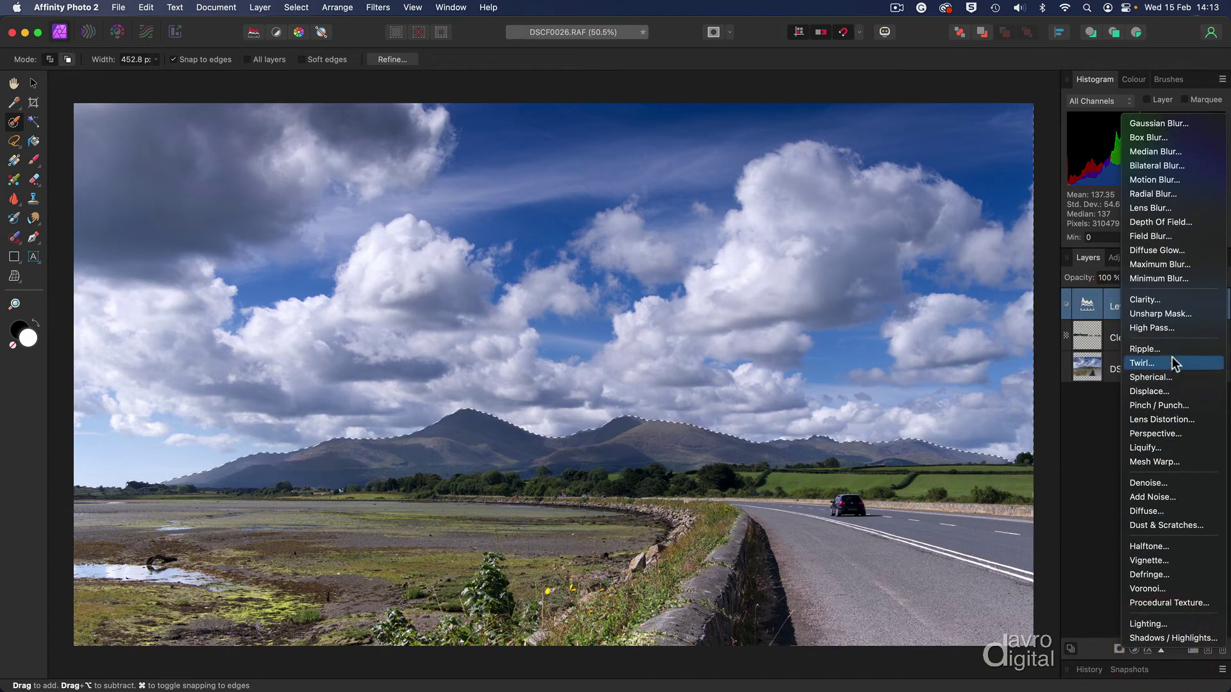
{"action": "left_click", "coordinate": [1170, 301]}
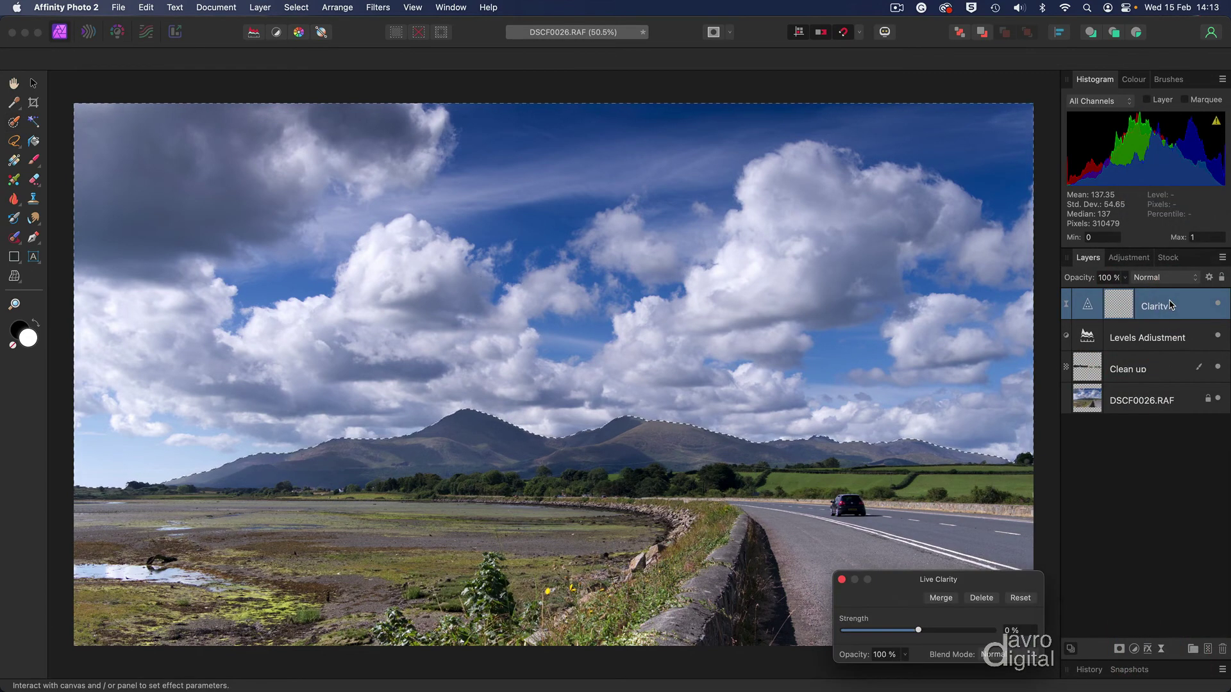
{"action": "key", "text": "super+d"}
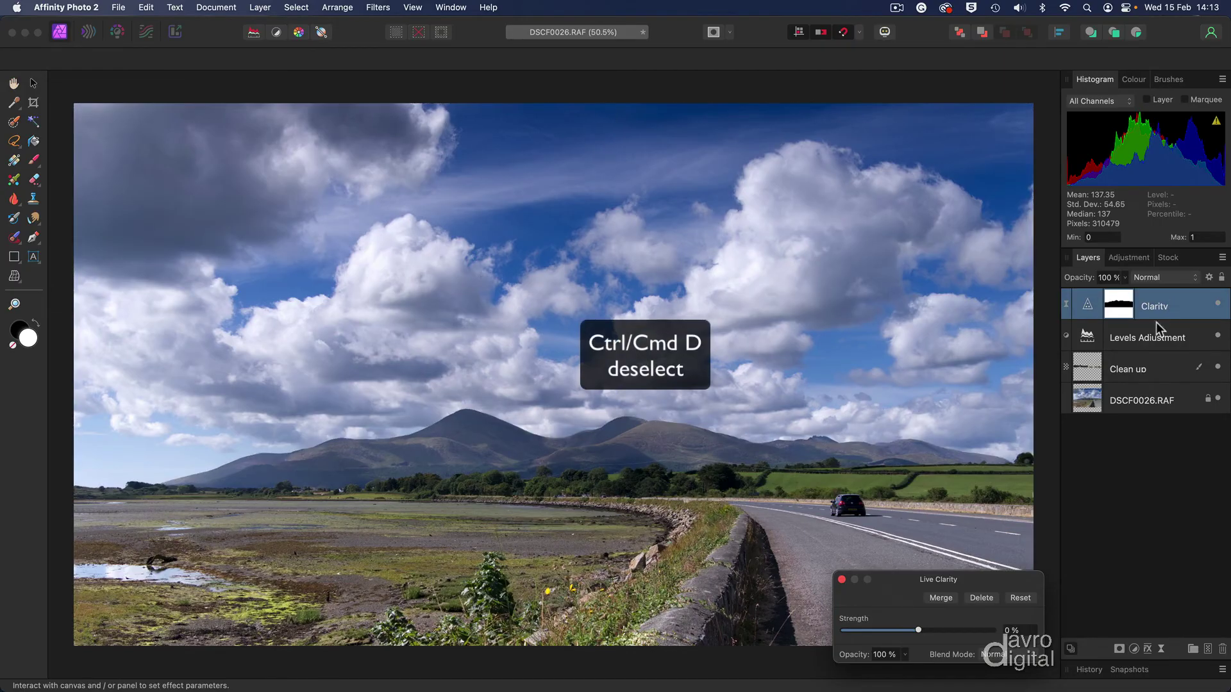
Step: Set the live Clarity filter's strength to 26%, close its settings and return to the View tool
{"action": "left_click_drag", "start_coordinate": [925, 580], "coordinate": [1090, 143]}
{"action": "left_click_drag", "start_coordinate": [1083, 194], "coordinate": [1109, 195]}
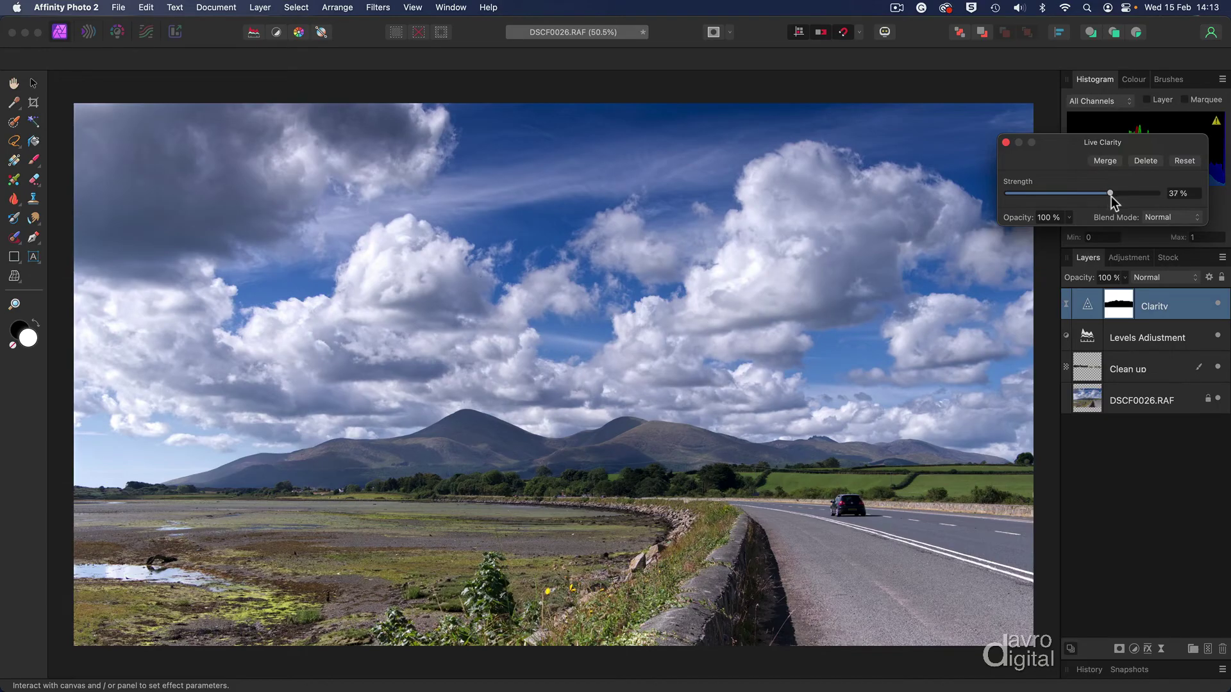
{"action": "left_click_drag", "start_coordinate": [1133, 198], "coordinate": [1140, 199]}
{"action": "left_click_drag", "start_coordinate": [1108, 196], "coordinate": [1106, 196]}
{"action": "left_click", "coordinate": [1105, 193]}
{"action": "left_click", "coordinate": [1102, 192]}
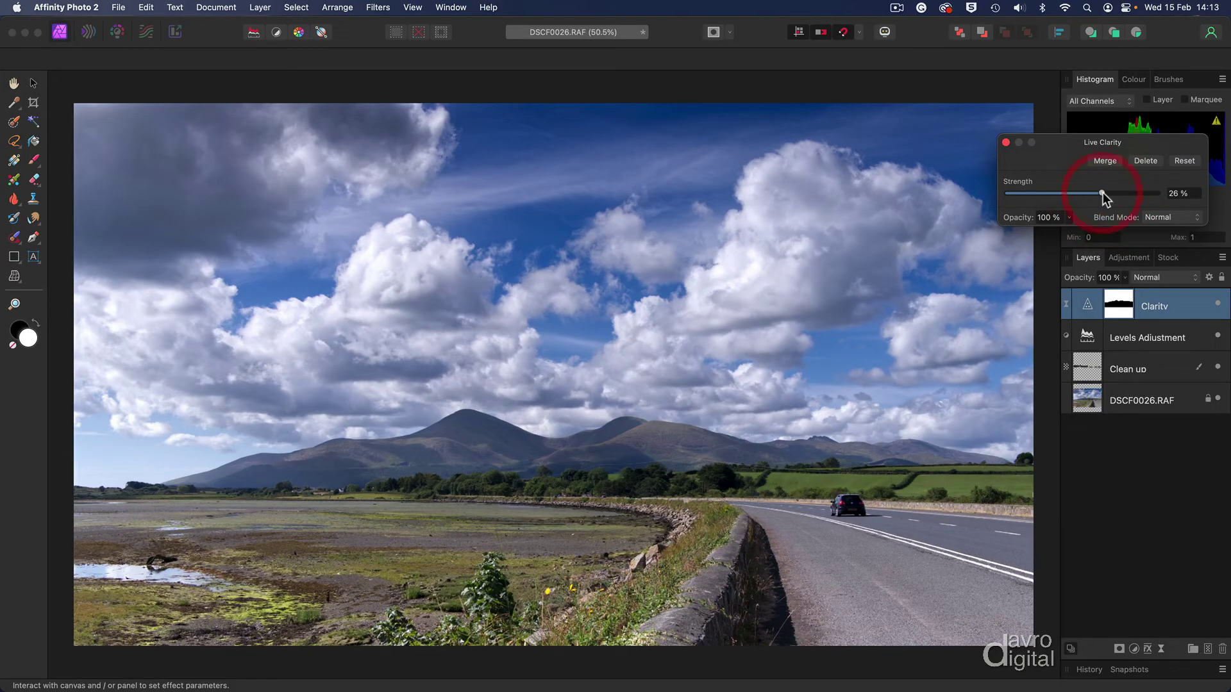
{"action": "left_click", "coordinate": [1005, 143]}
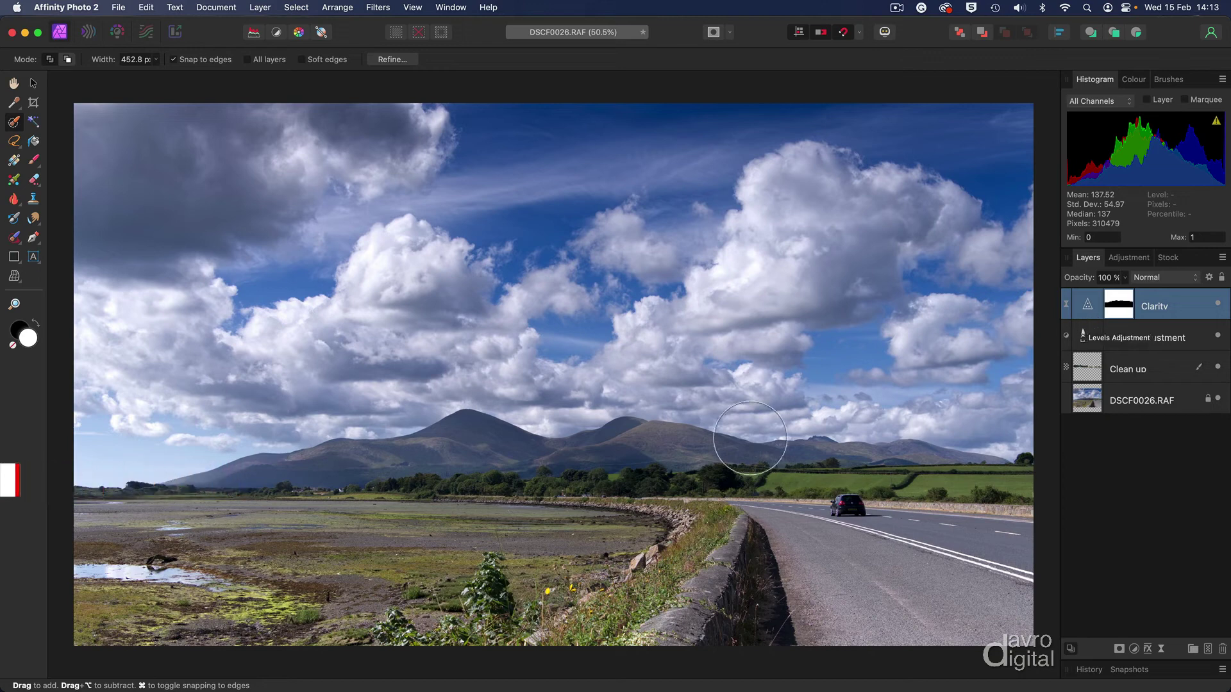
{"action": "key", "text": "h"}
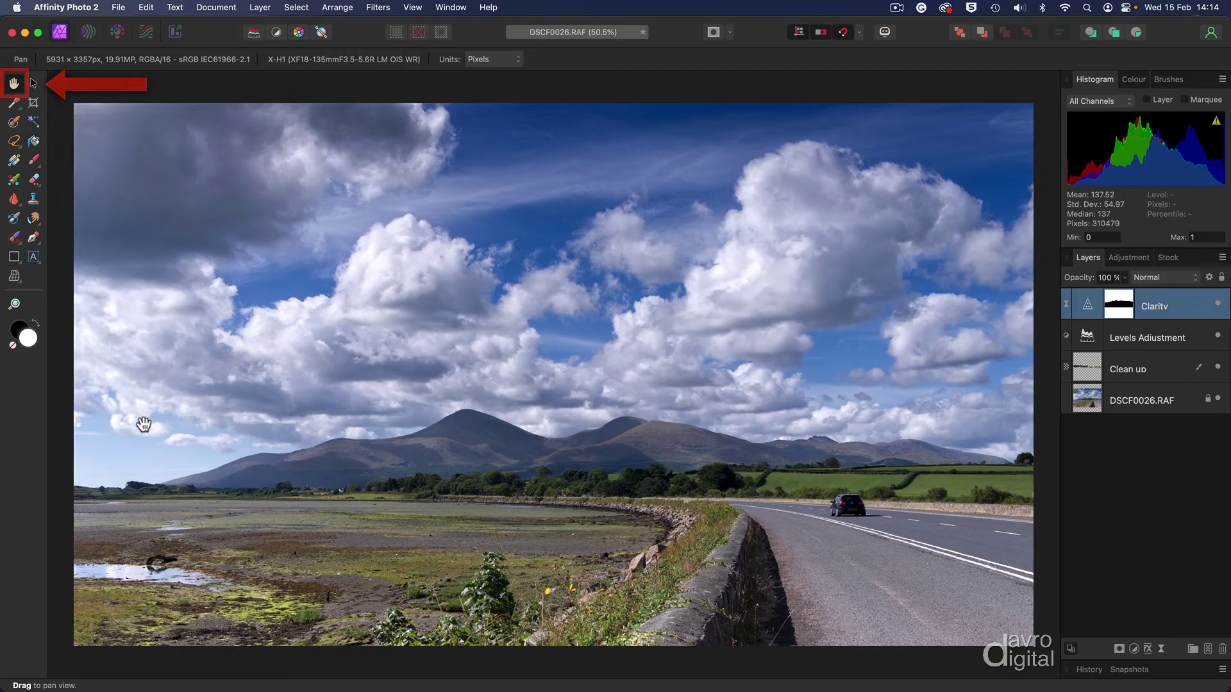
Step: Reopen the DSCF0026.RAF layer for RAW development
{"action": "left_click", "coordinate": [117, 33]}
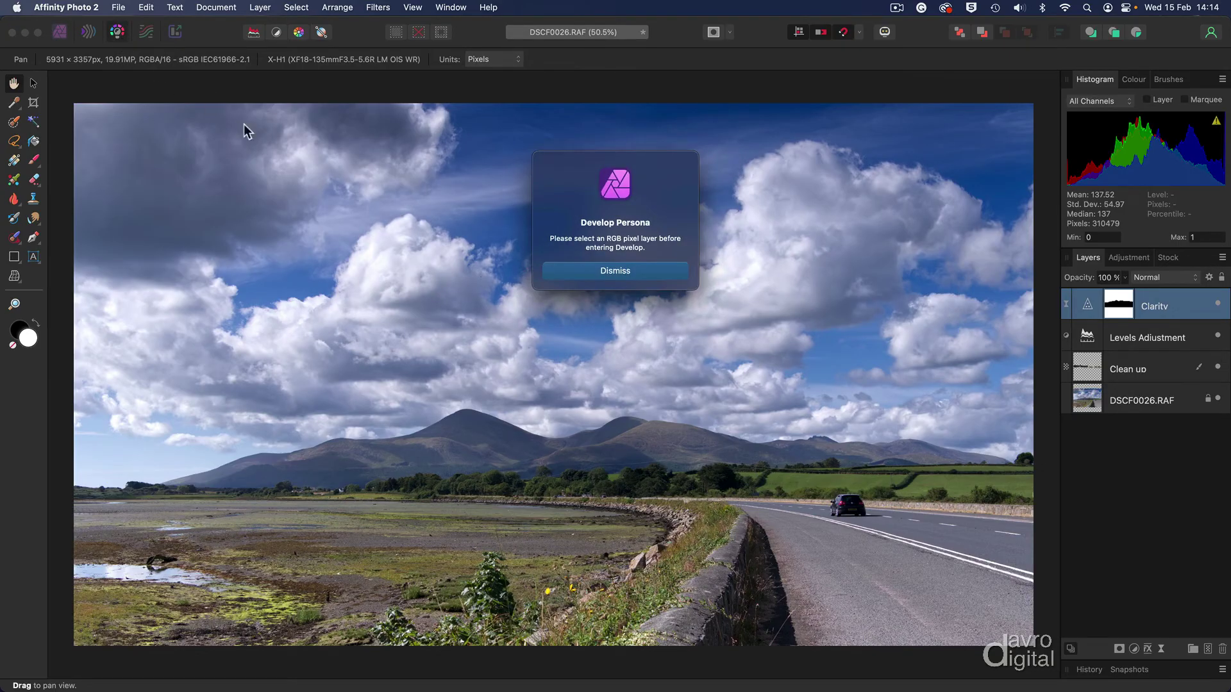
{"action": "left_click", "coordinate": [619, 271]}
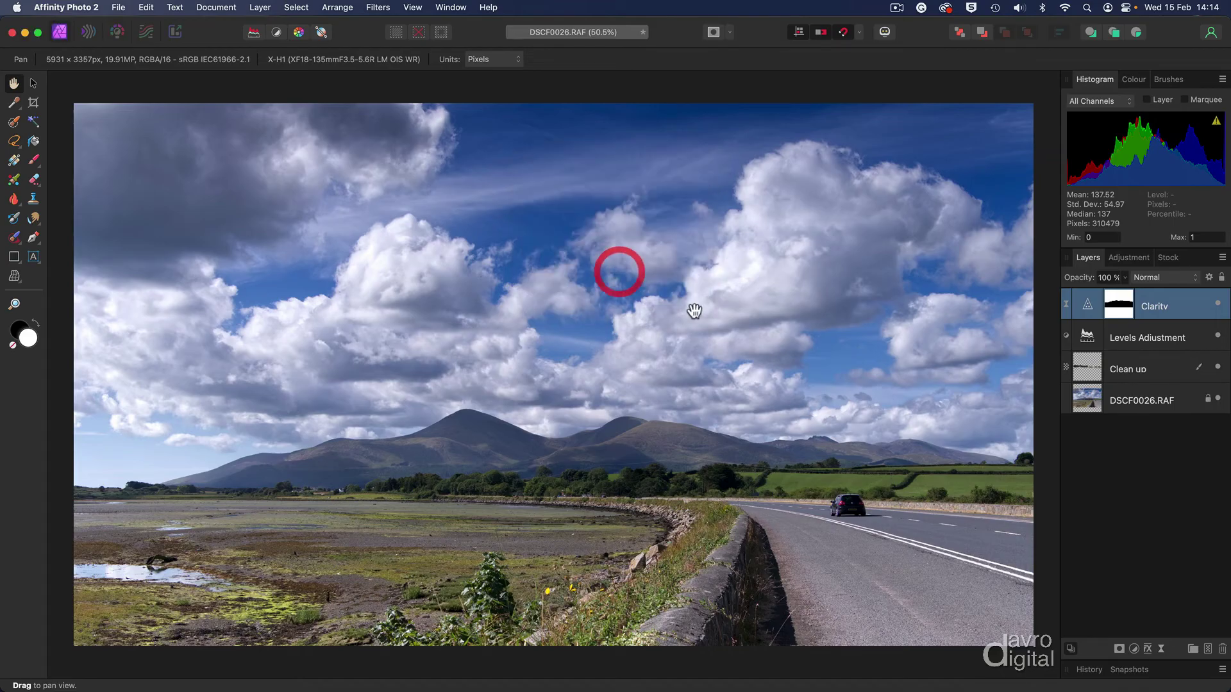
{"action": "left_click", "coordinate": [1139, 402]}
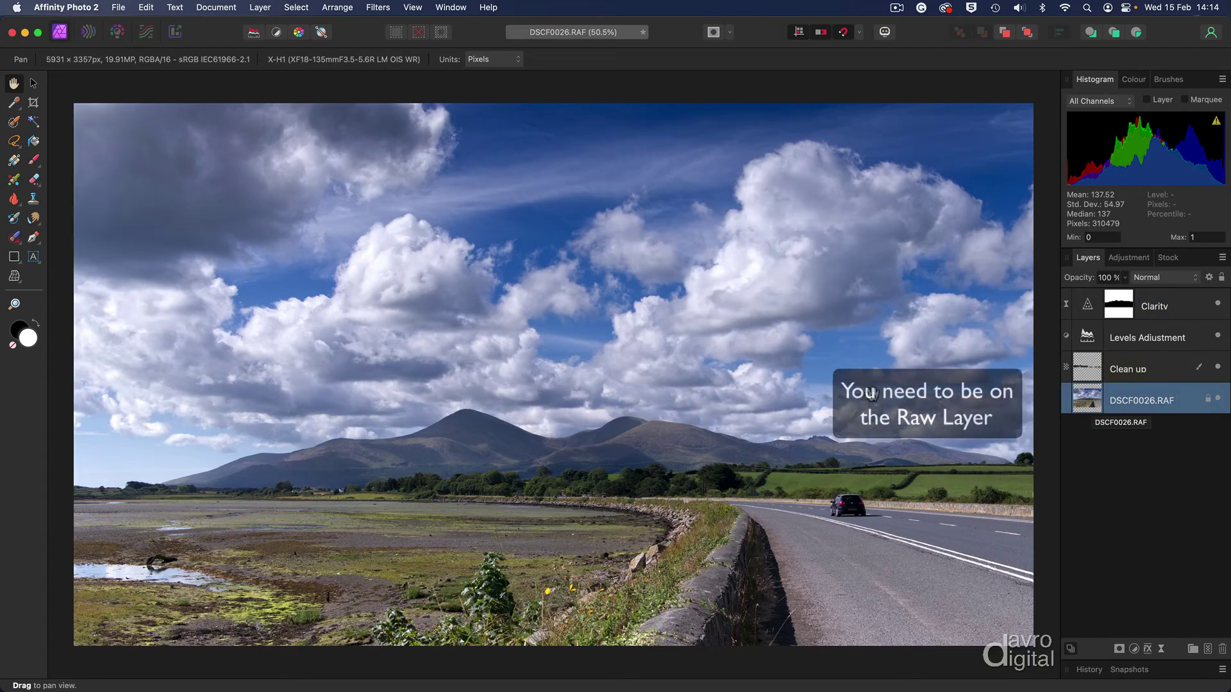
{"action": "left_click", "coordinate": [116, 33]}
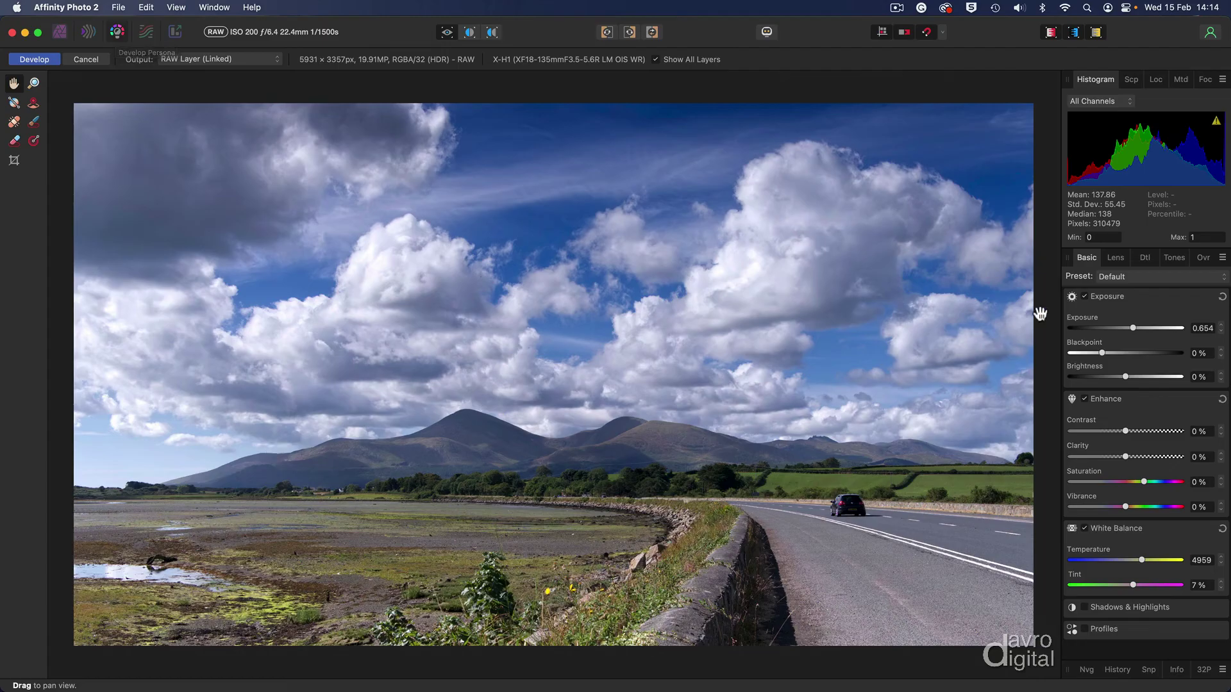
Step: Add an elliptical gradient overlay across the pale sky at the far-left horizon, flattened to about half its original height
{"action": "left_click", "coordinate": [1205, 259]}
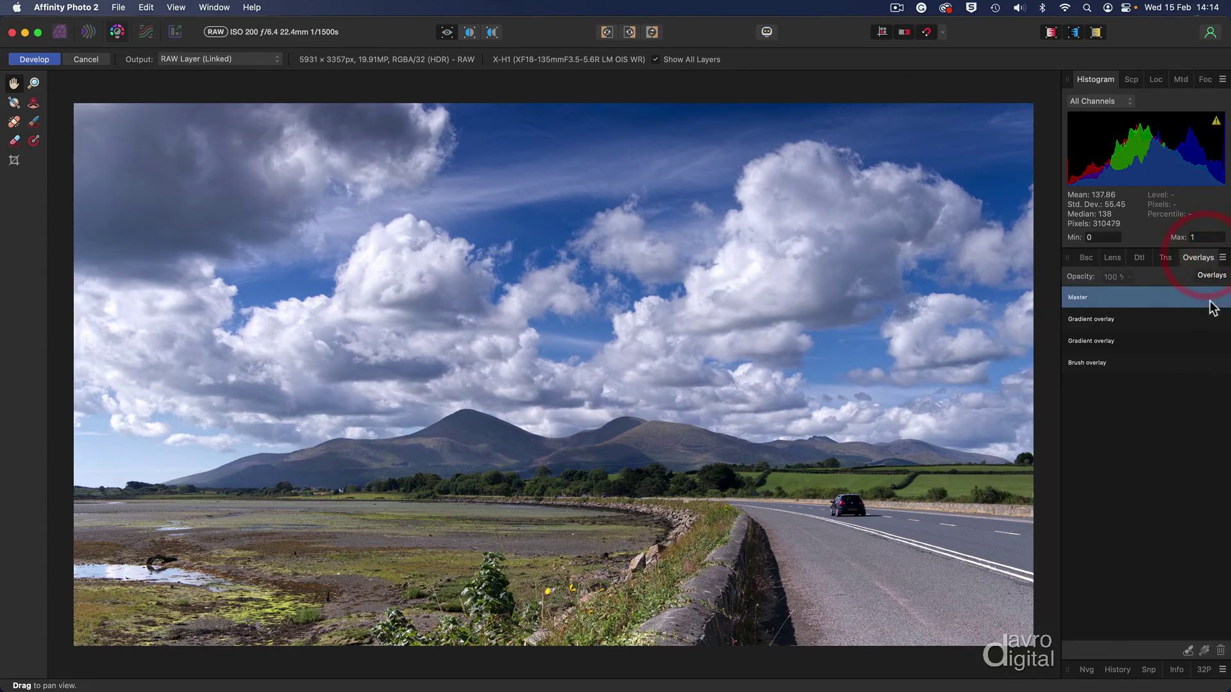
{"action": "left_click", "coordinate": [1205, 651]}
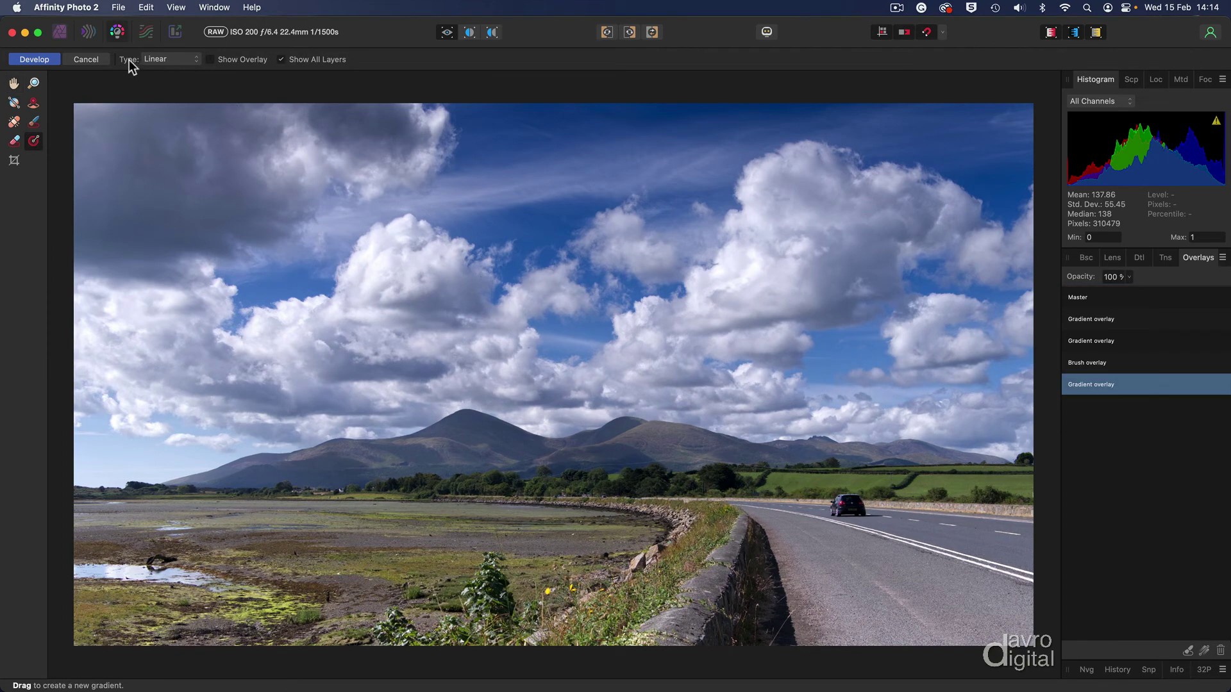
{"action": "left_click", "coordinate": [164, 58]}
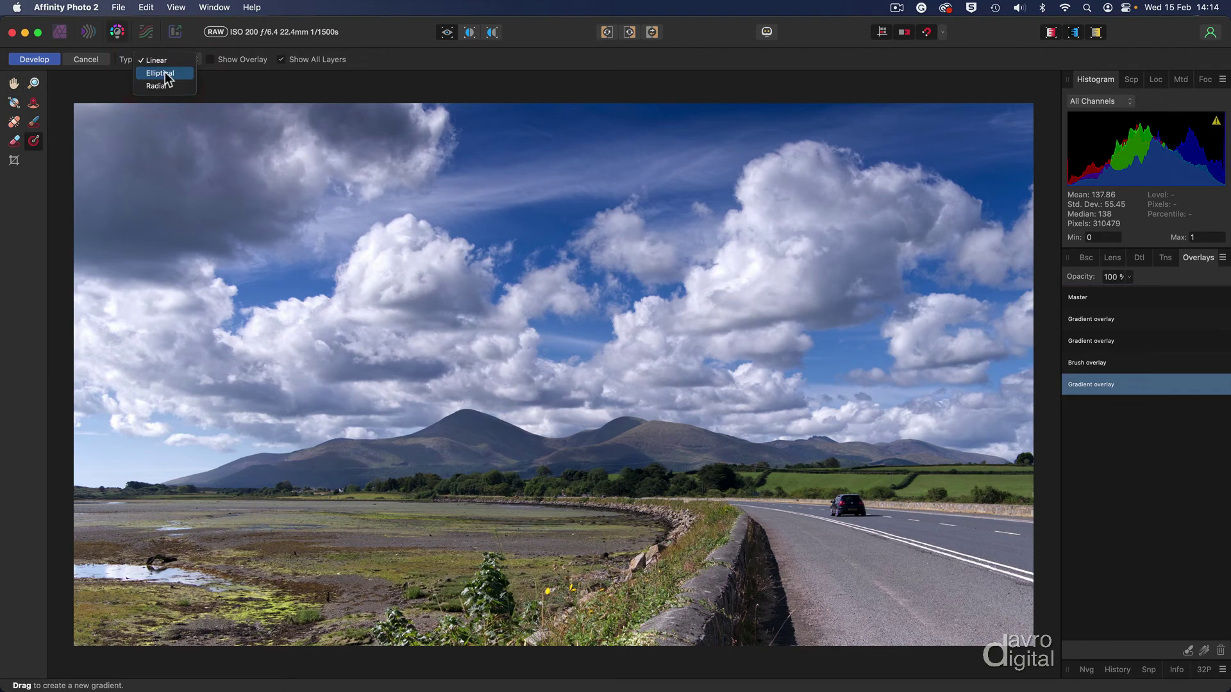
{"action": "left_click", "coordinate": [162, 78]}
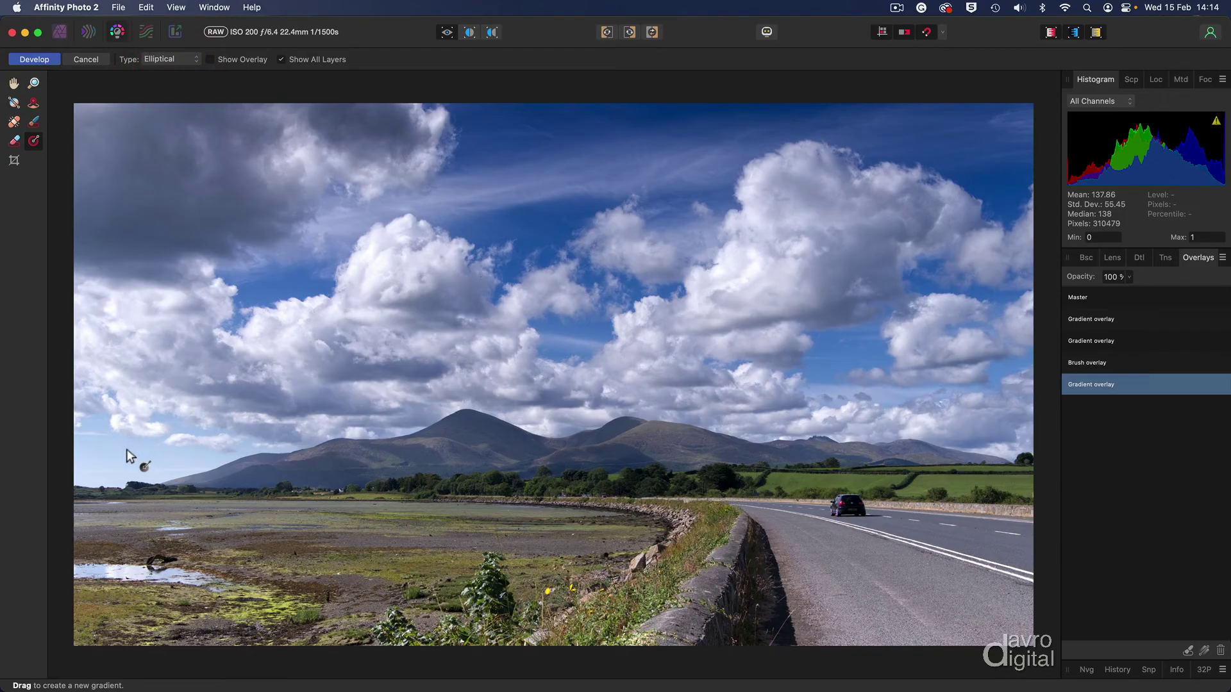
{"action": "left_click_drag", "start_coordinate": [126, 448], "coordinate": [235, 451]}
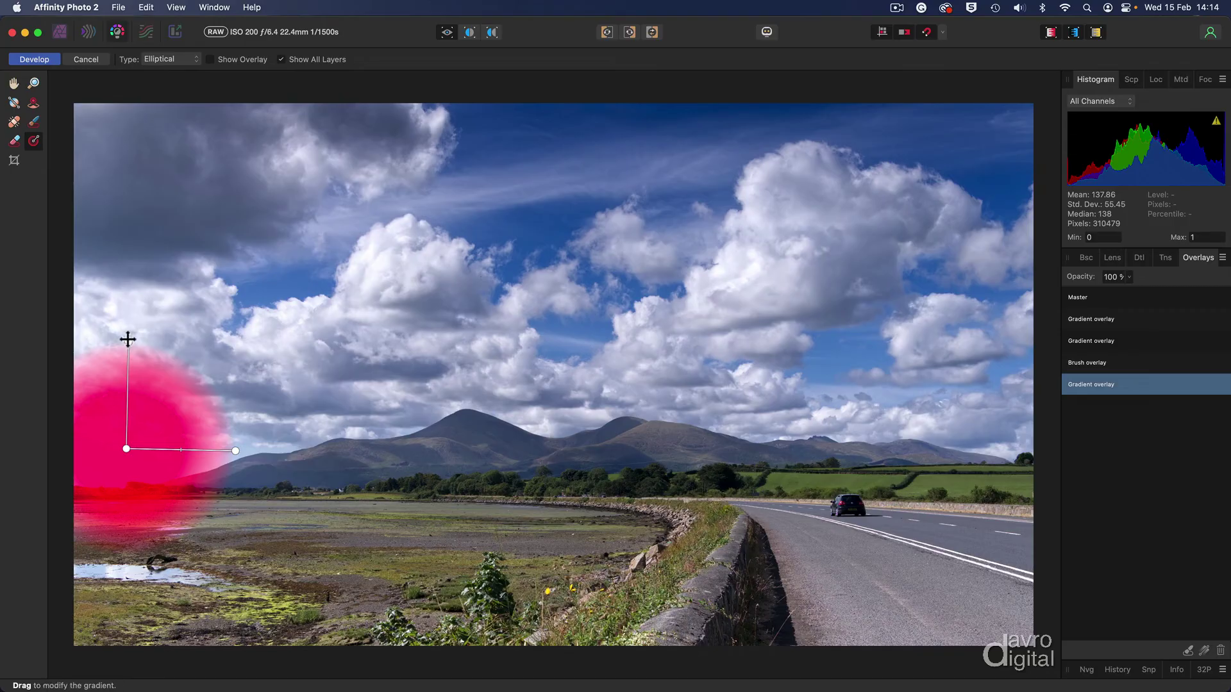
{"action": "left_click_drag", "start_coordinate": [129, 340], "coordinate": [125, 398]}
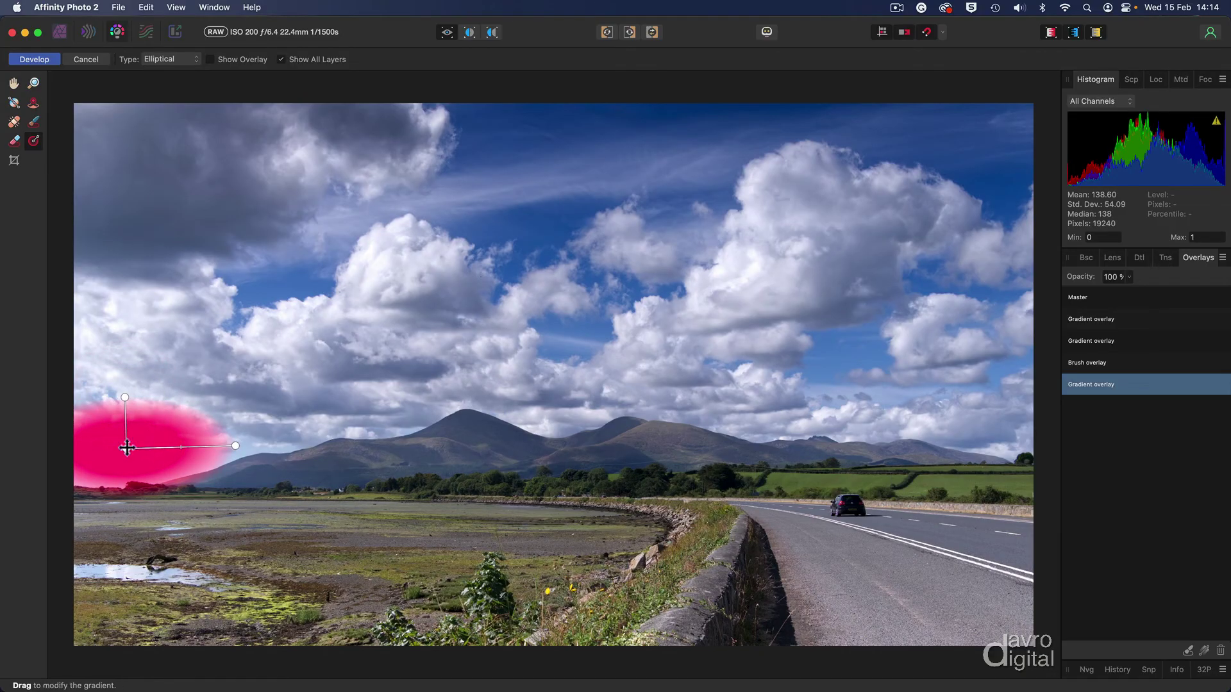
{"action": "left_click_drag", "start_coordinate": [127, 448], "coordinate": [125, 445]}
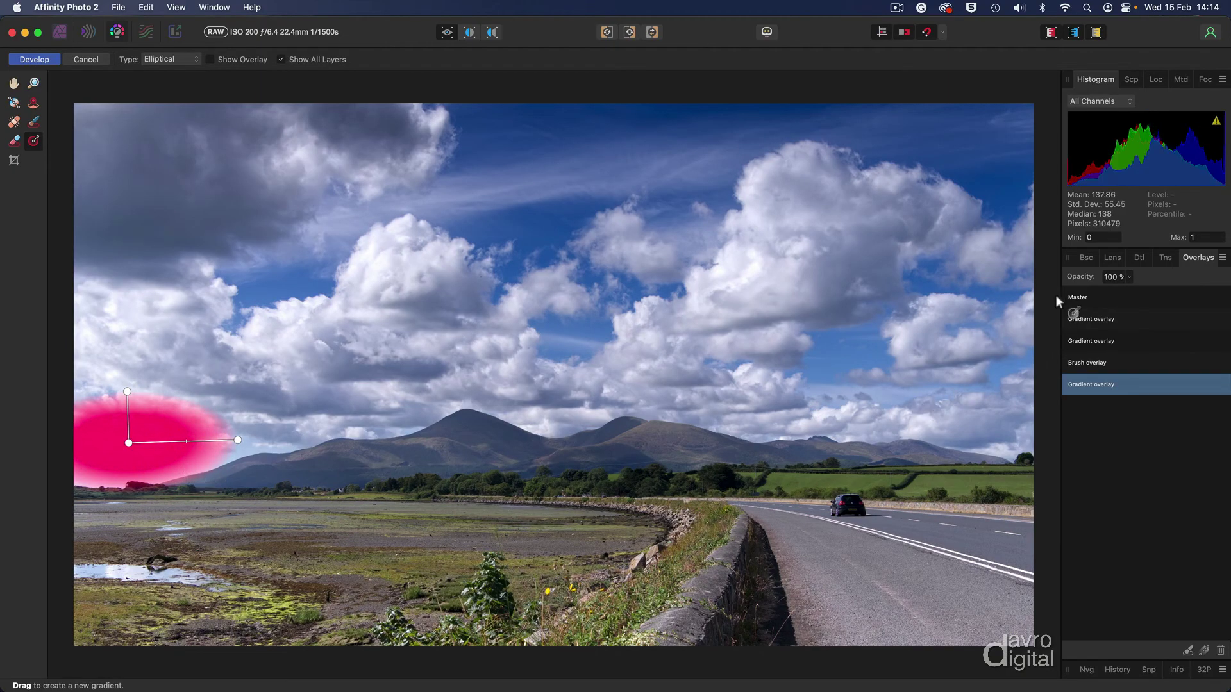
Step: Set the elliptical overlay's exposure to about -0.27 and saturation to 23%, and shift its gradient midpoint slightly inward
{"action": "left_click", "coordinate": [1086, 258]}
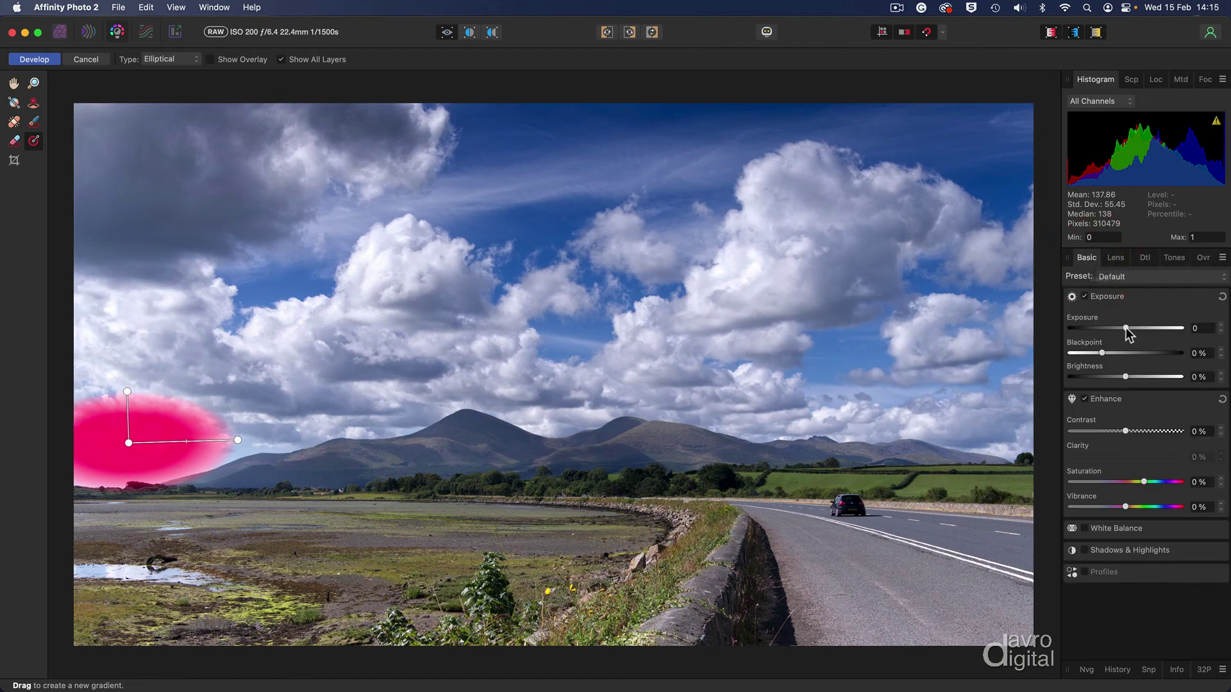
{"action": "left_click_drag", "start_coordinate": [1125, 328], "coordinate": [1122, 334]}
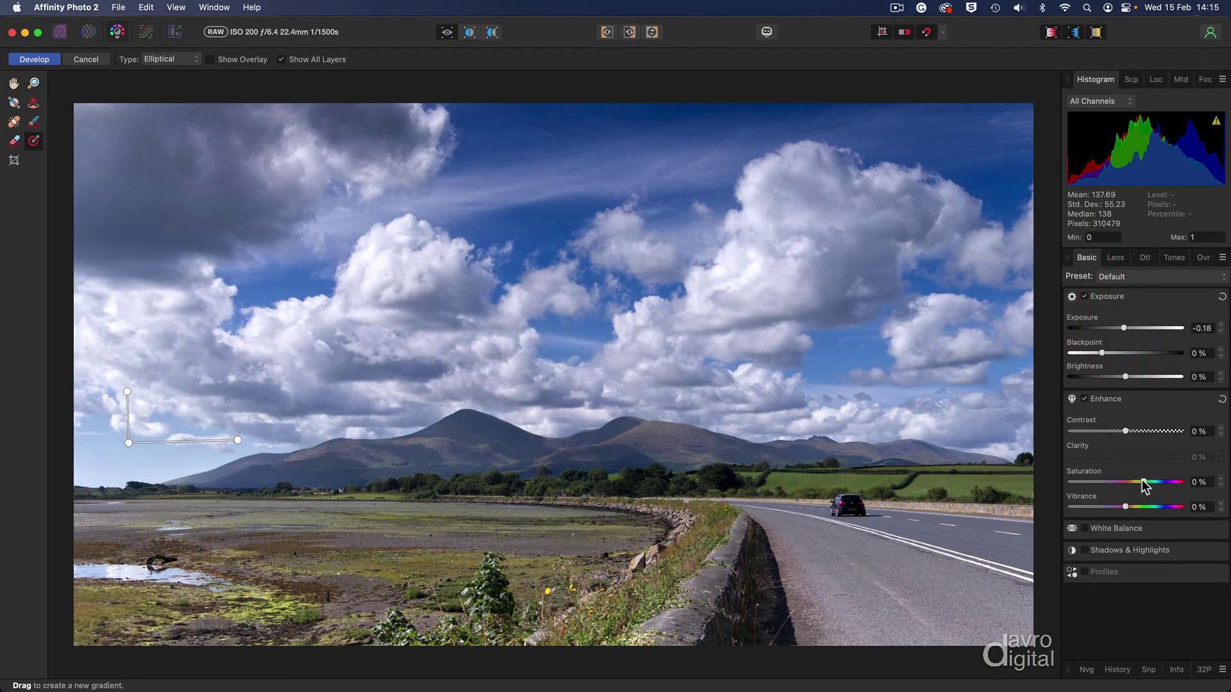
{"action": "left_click_drag", "start_coordinate": [1144, 482], "coordinate": [1159, 485]}
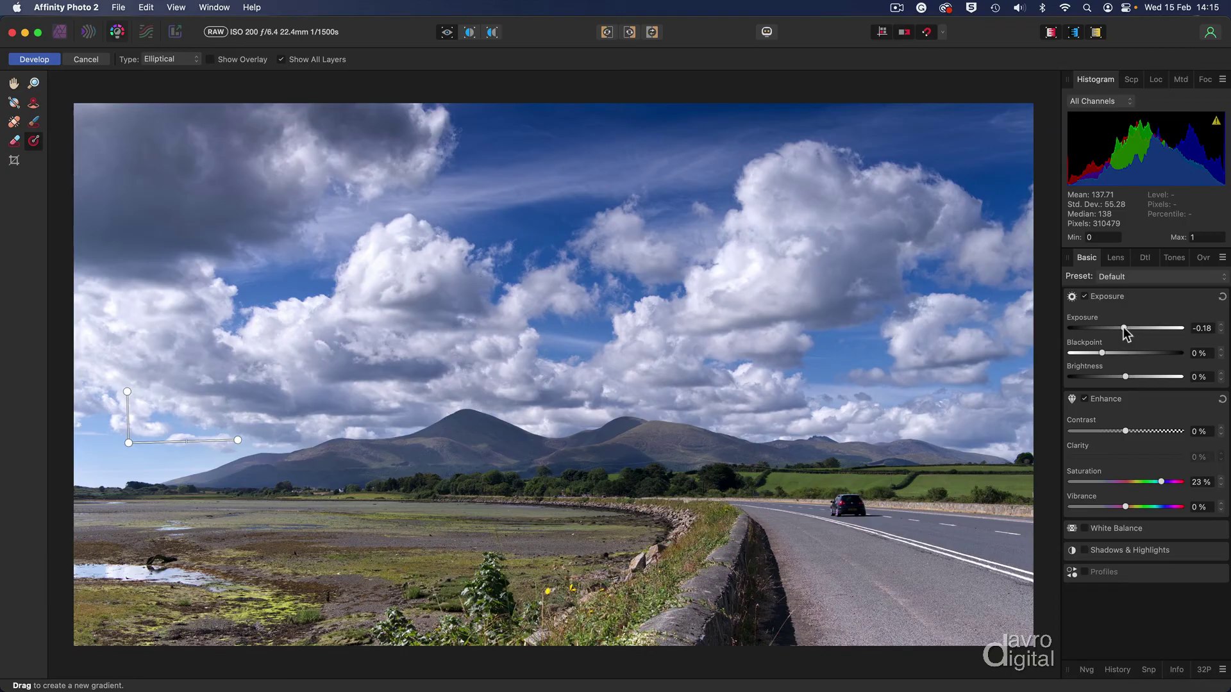
{"action": "left_click_drag", "start_coordinate": [1123, 327], "coordinate": [1122, 327]}
{"action": "left_click_drag", "start_coordinate": [185, 441], "coordinate": [181, 441]}
Step: Select the Master overlay and review its basic development settings
{"action": "left_click", "coordinate": [1207, 257]}
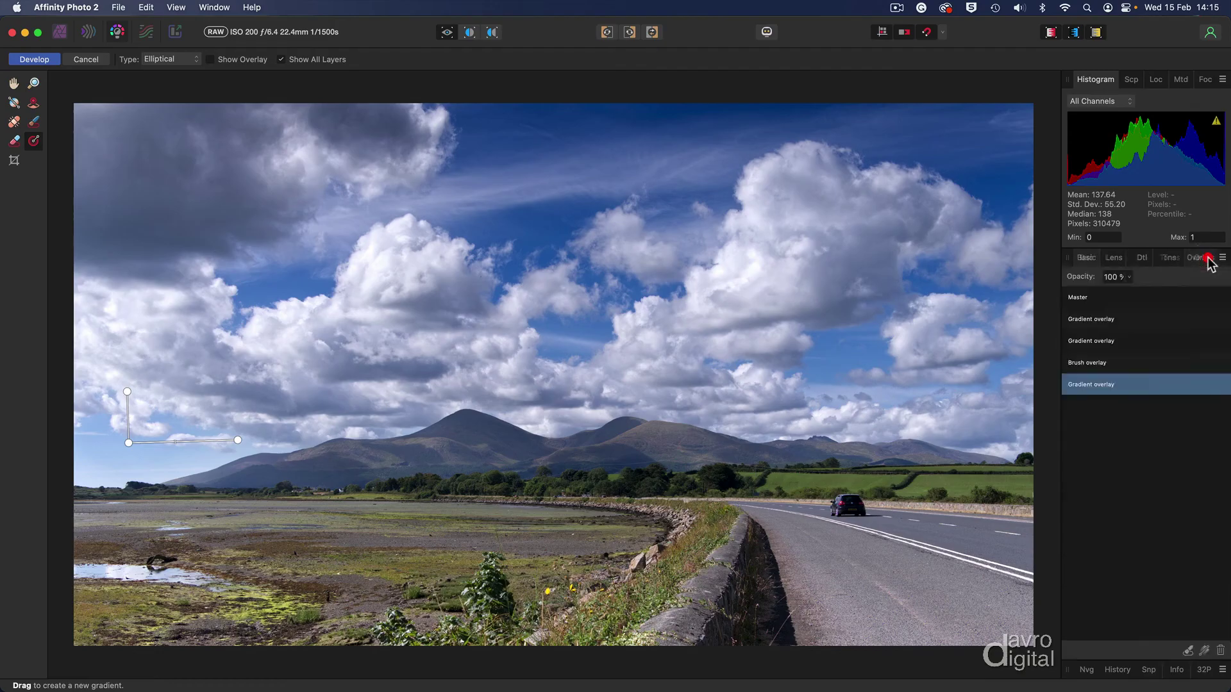
{"action": "left_click", "coordinate": [1091, 299]}
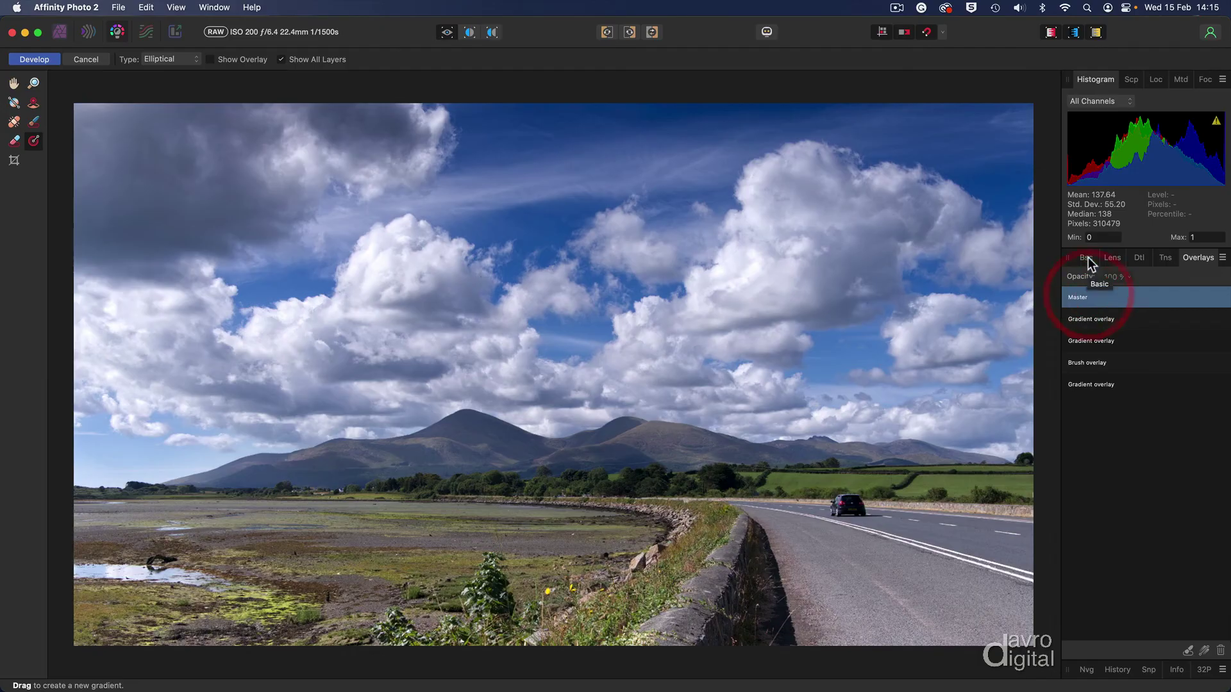
{"action": "left_click", "coordinate": [1087, 259]}
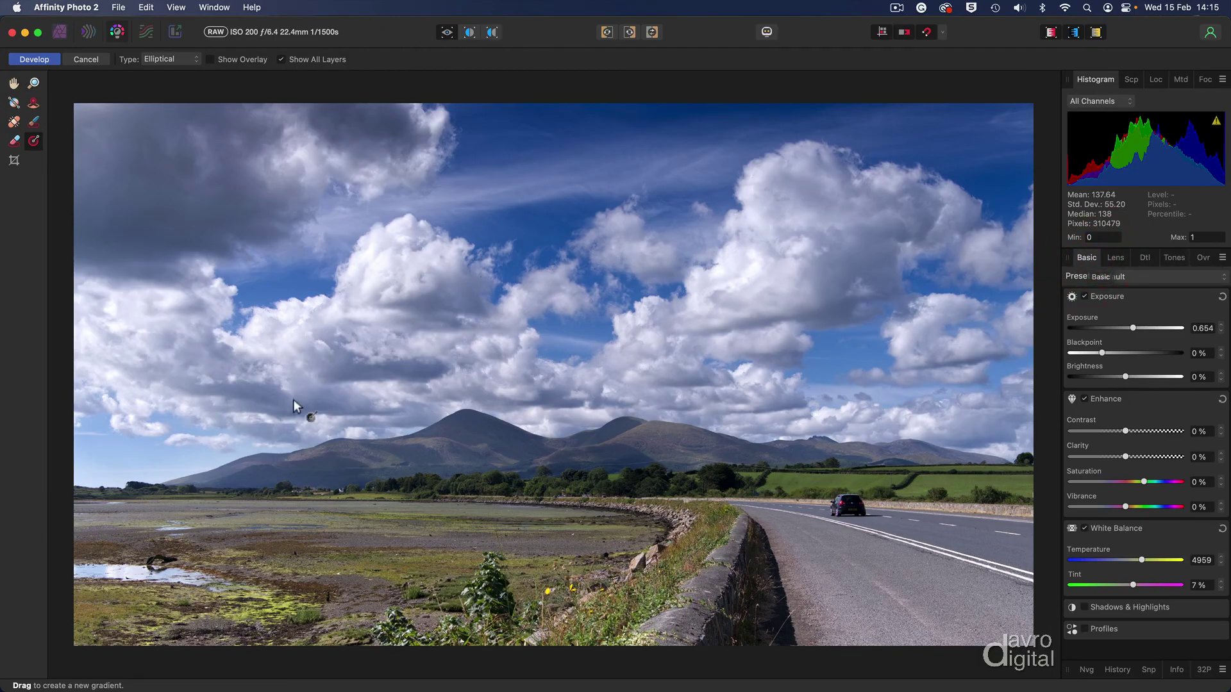
Step: Reselect the elliptical gradient overlay, lower its opacity slightly and return to its basic adjustments
{"action": "left_click", "coordinate": [1204, 257]}
{"action": "left_click", "coordinate": [1107, 387]}
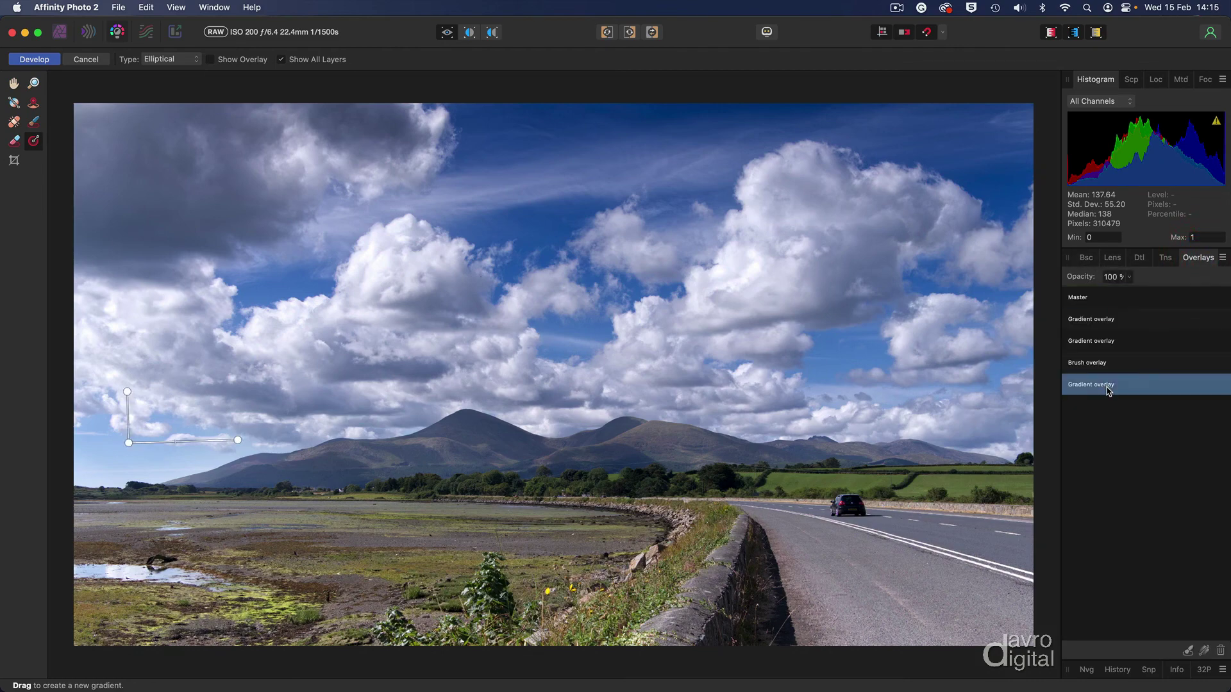
{"action": "left_click", "coordinate": [1129, 277]}
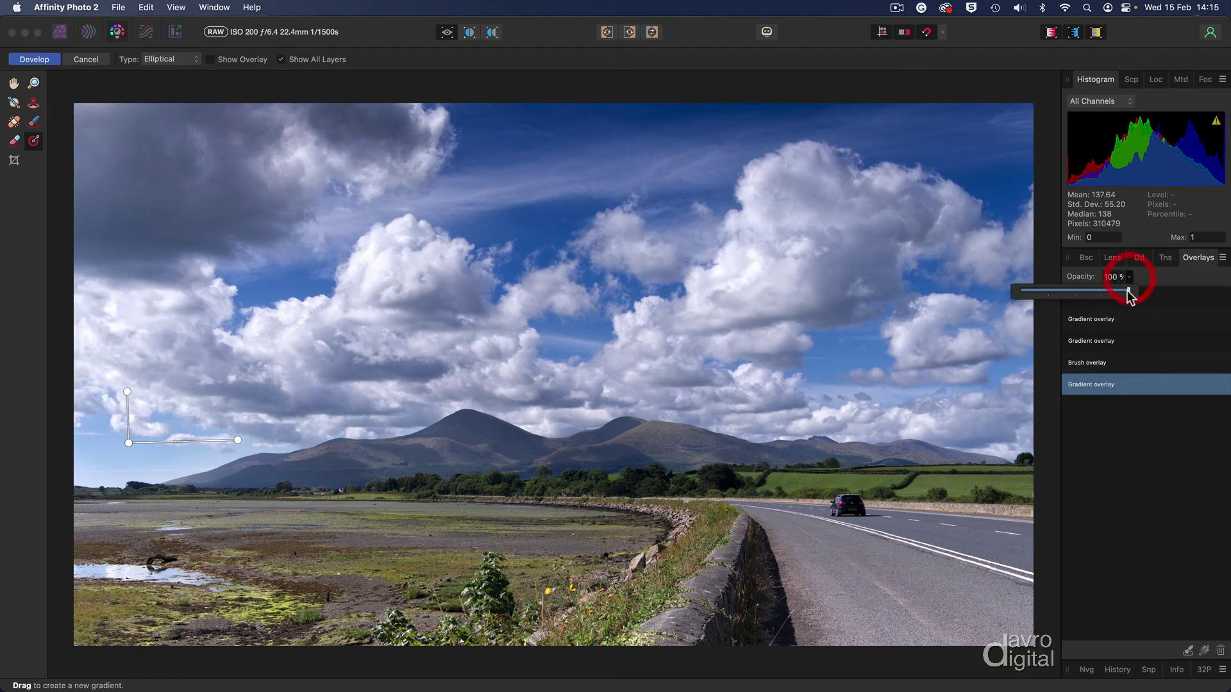
{"action": "left_click_drag", "start_coordinate": [1127, 290], "coordinate": [1121, 290]}
{"action": "left_click", "coordinate": [1091, 256]}
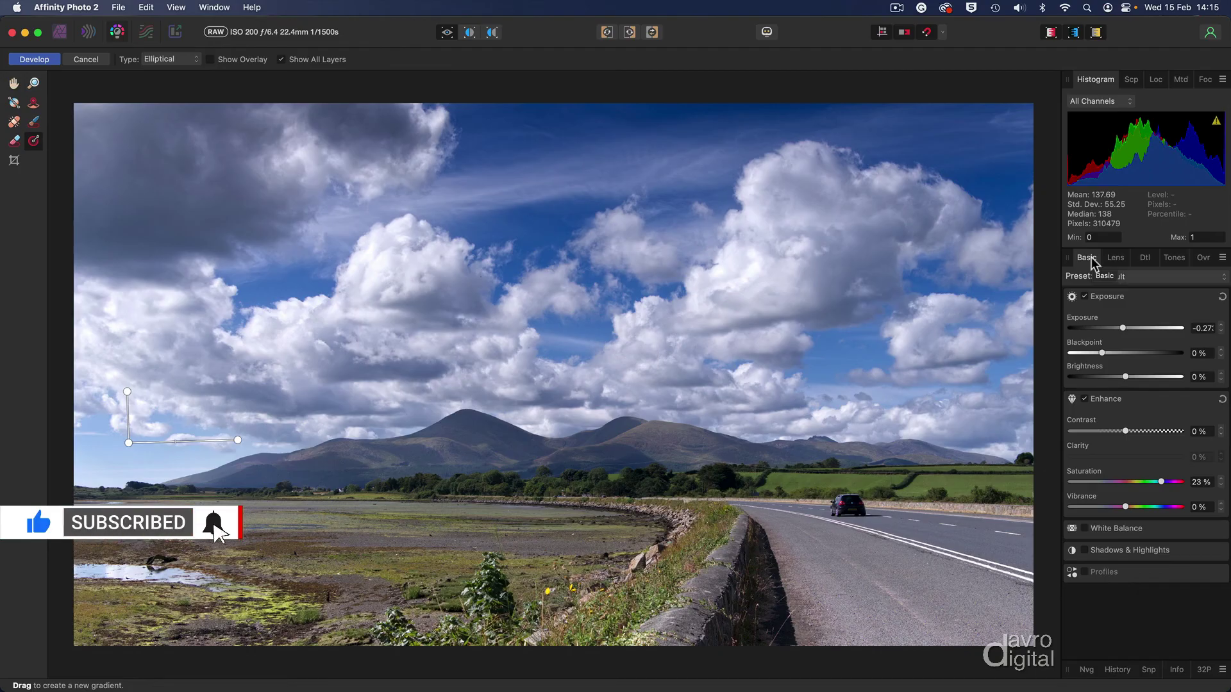
Step: Inspect the image area outside the crop with the Crop tool, return to the View tool and develop the RAW changes
{"action": "key", "text": "c"}
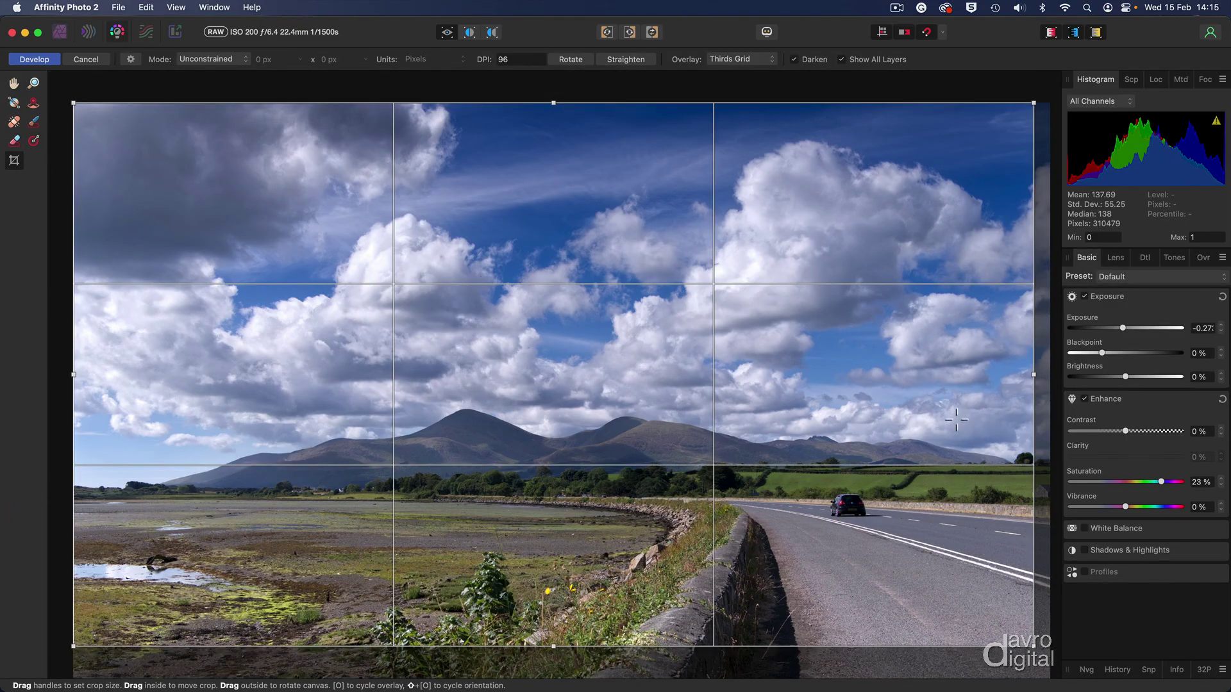
{"action": "scroll", "coordinate": [945, 435], "scroll_direction": "down", "scroll_amount": 3}
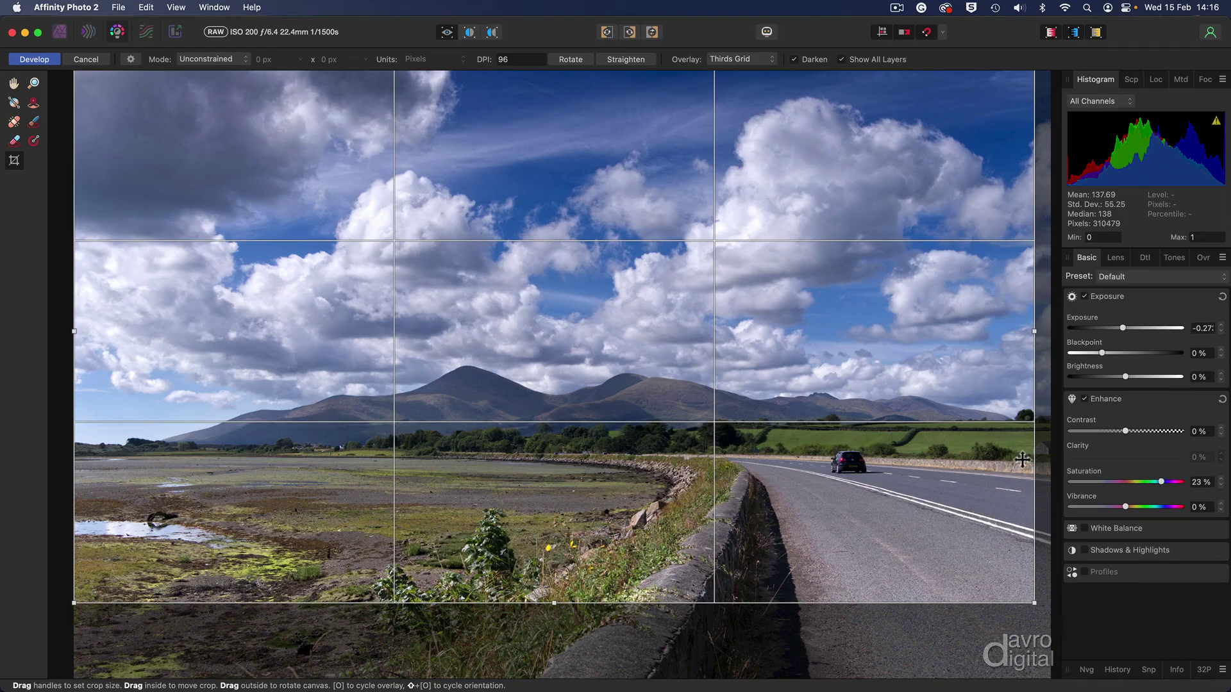
{"action": "key", "text": "h"}
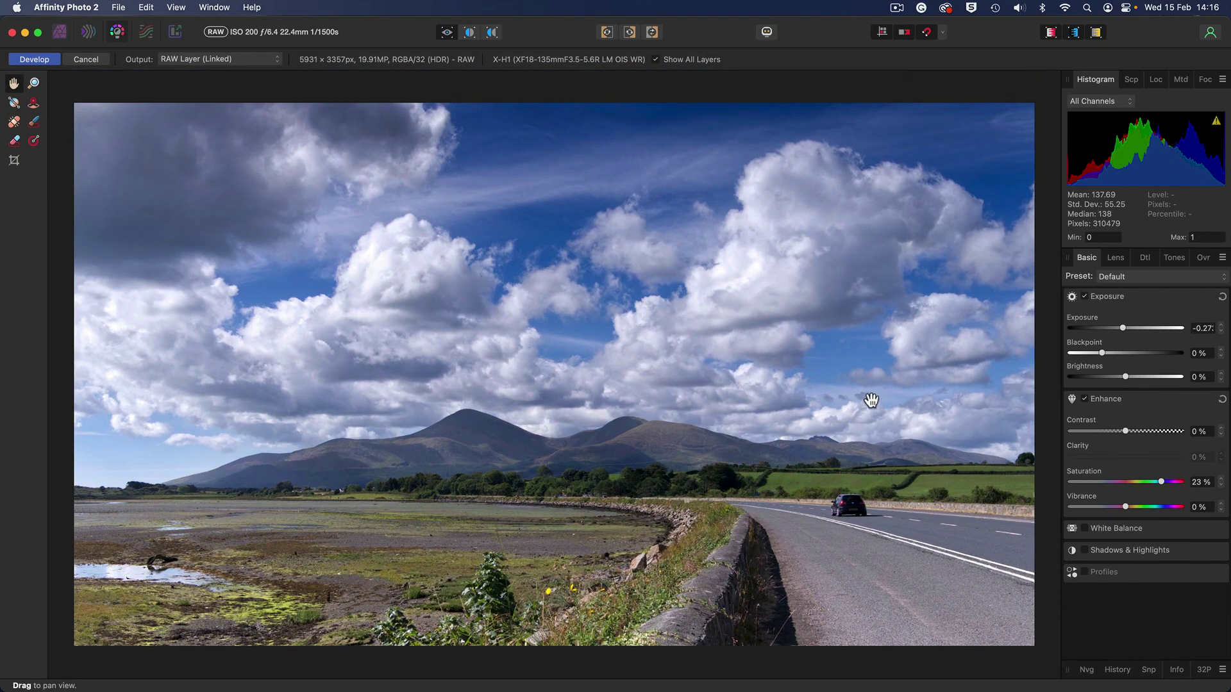
{"action": "left_click", "coordinate": [33, 57]}
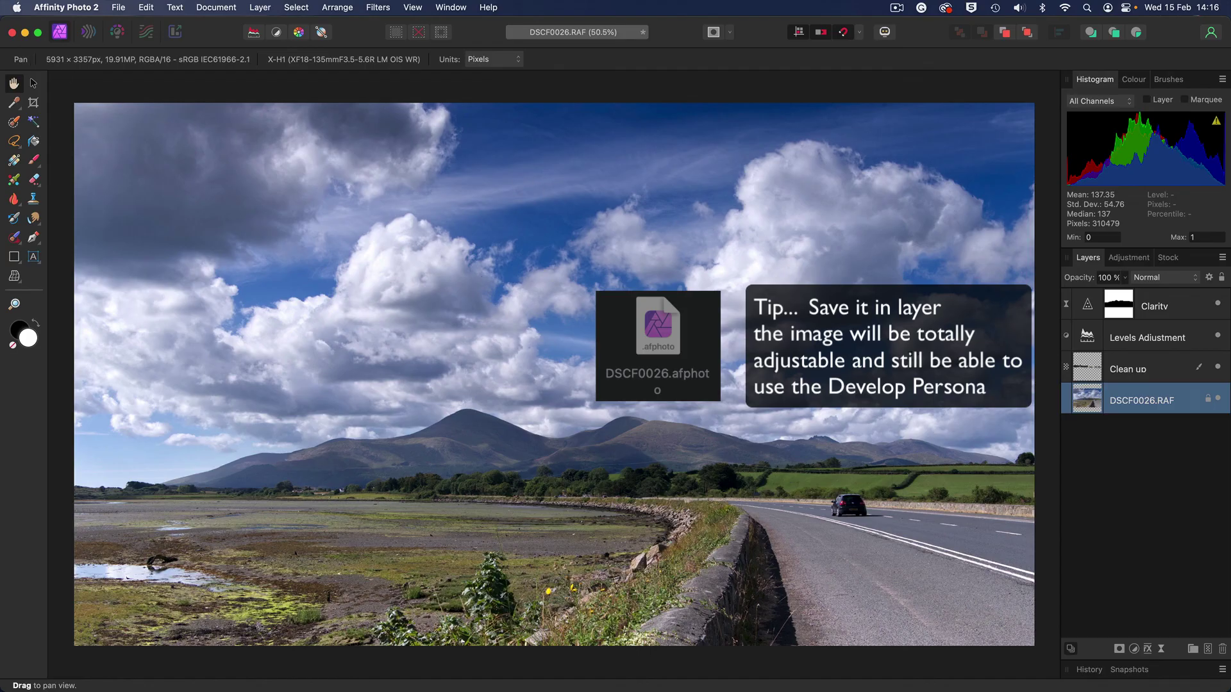
Step: Reduce the Clarity layer's opacity to 84% and deselect the layer
{"action": "left_click", "coordinate": [1185, 306]}
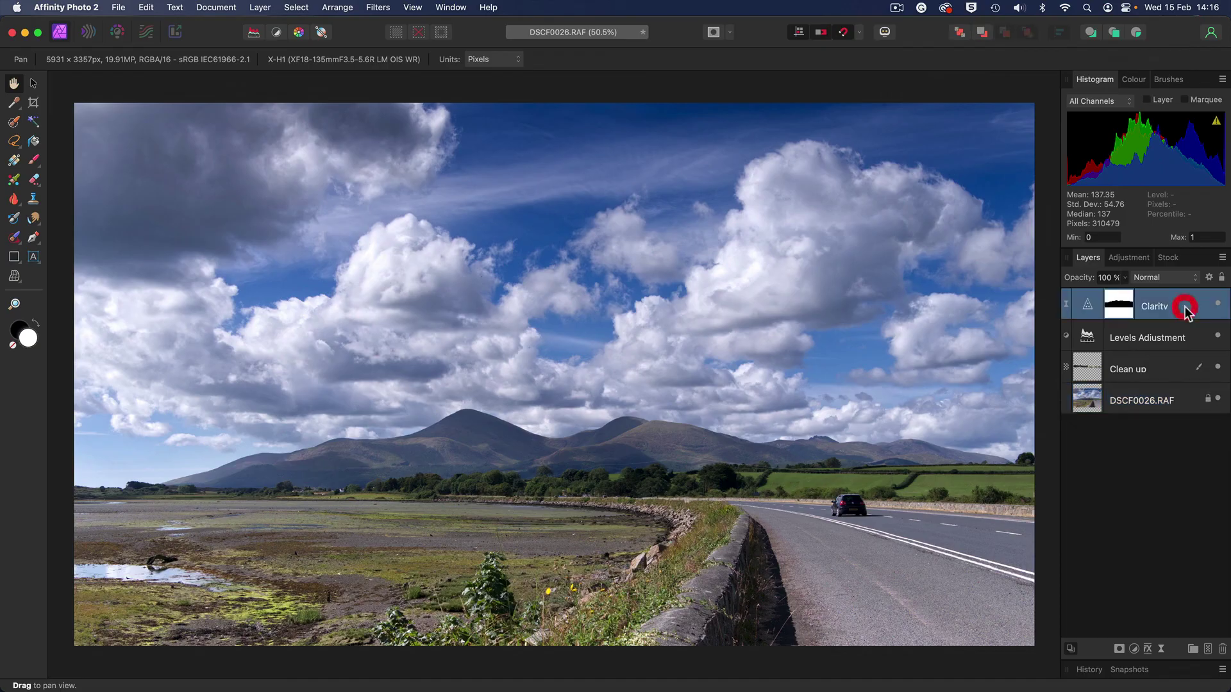
{"action": "left_click", "coordinate": [1125, 278]}
{"action": "left_click_drag", "start_coordinate": [1125, 292], "coordinate": [1111, 293]}
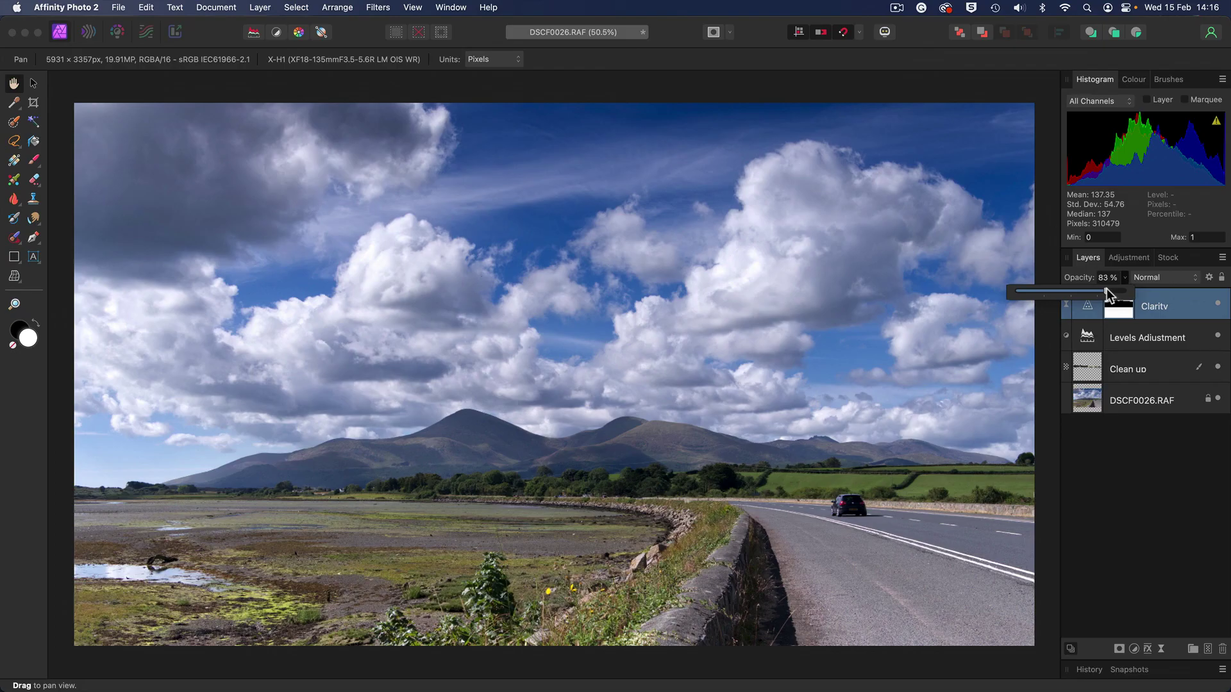
{"action": "left_click", "coordinate": [1087, 491]}
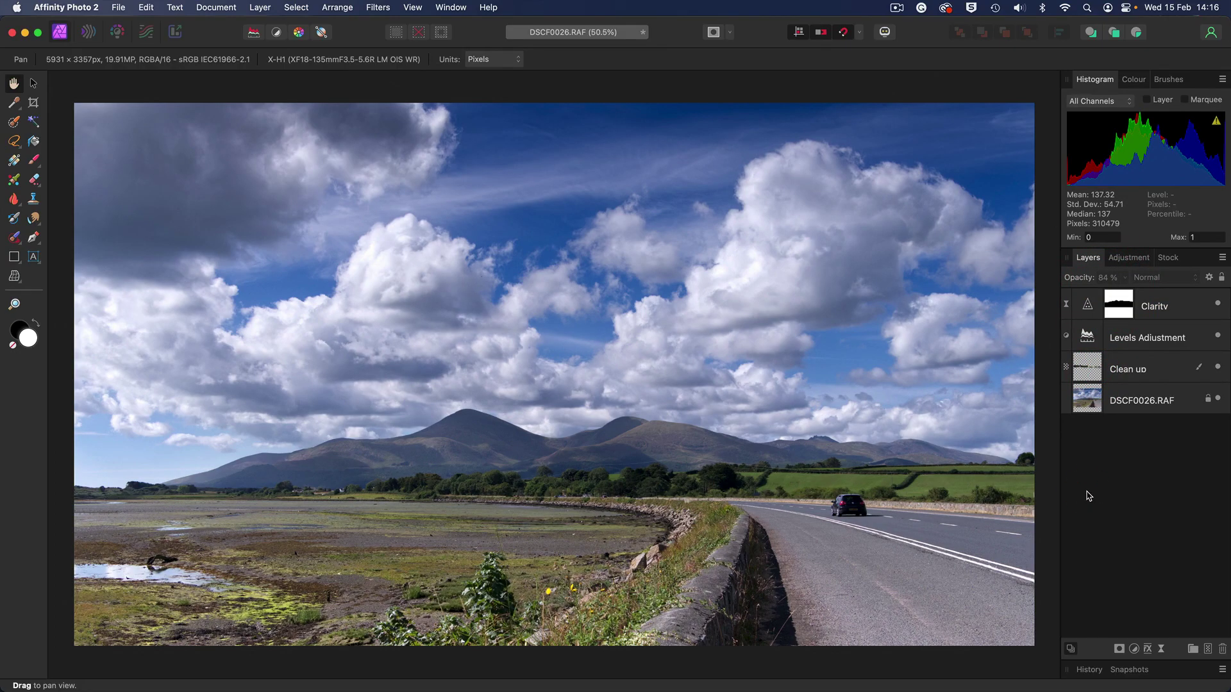